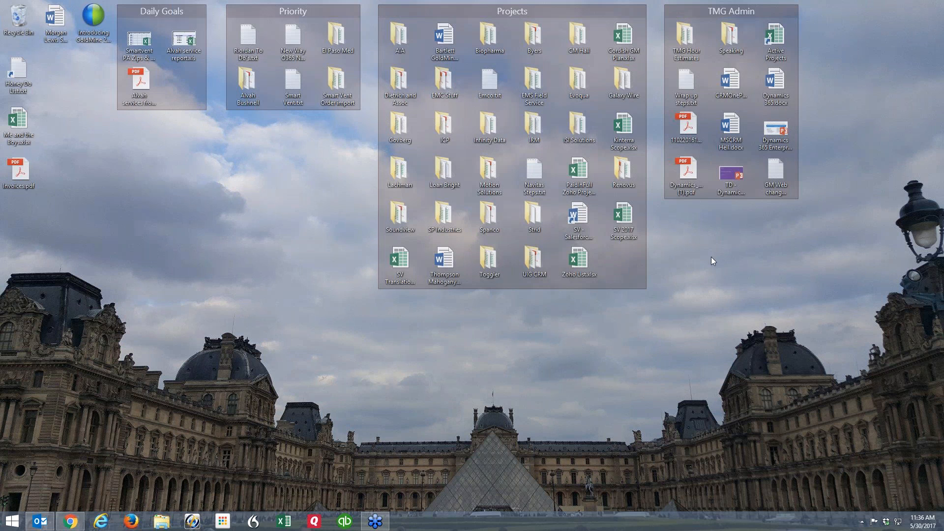
{"action": "left_click_drag", "start_coordinate": [0, 88], "coordinate": [455, 0]}
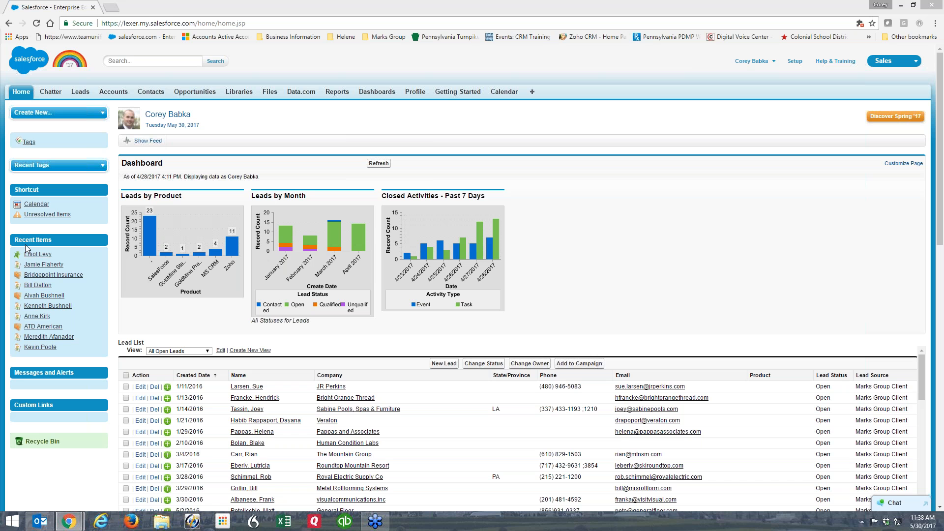
Step: Open the Bridgepoint Insurance account and examine its Product options and Product Version field without saving any edit
{"action": "left_click", "coordinate": [53, 274]}
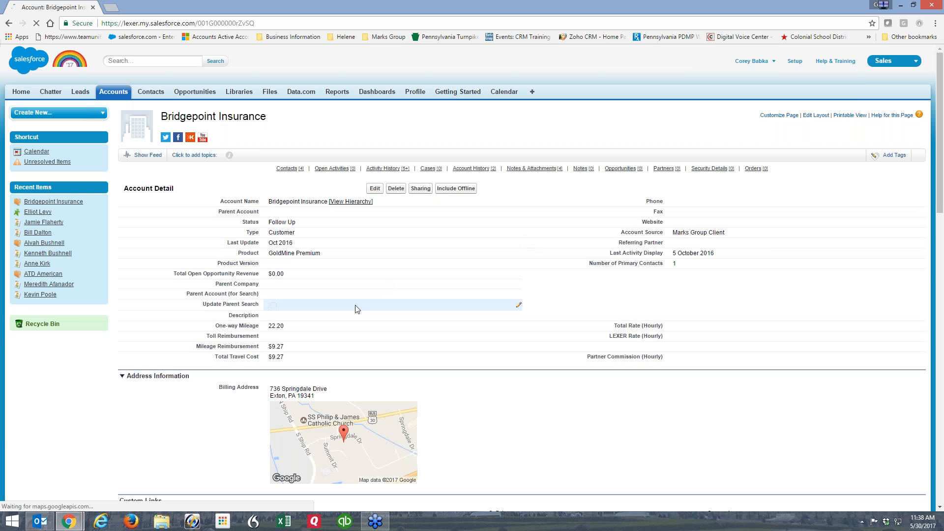
{"action": "double_click", "coordinate": [330, 255]}
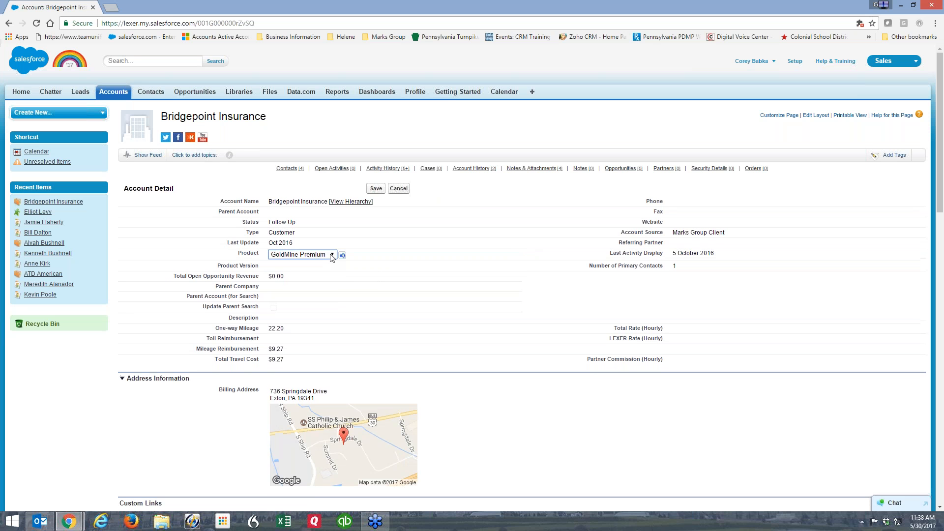
{"action": "left_click", "coordinate": [331, 256]}
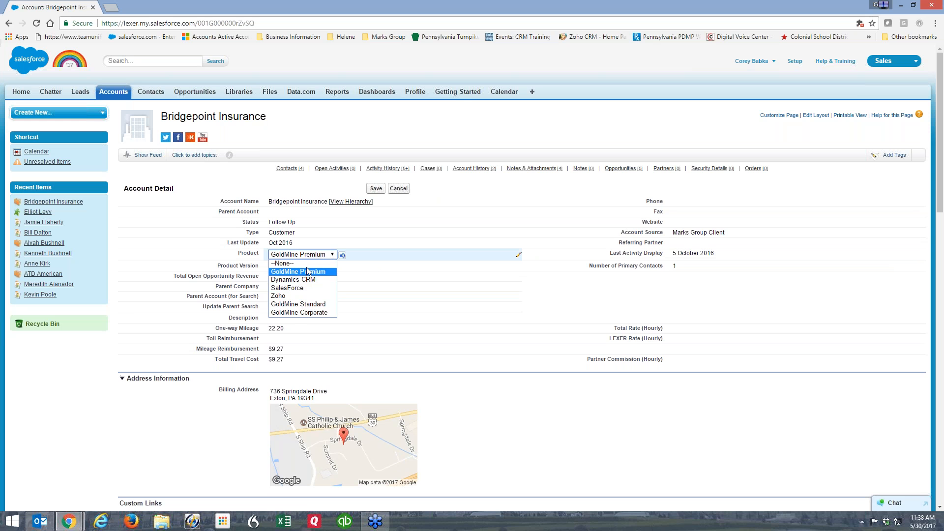
{"action": "left_click", "coordinate": [373, 256]}
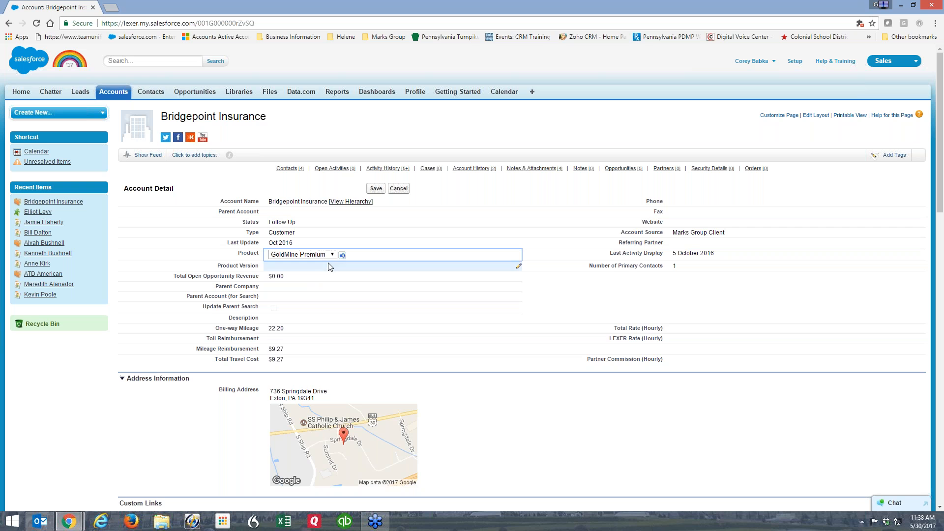
{"action": "scroll", "coordinate": [337, 272], "scroll_direction": "down", "scroll_amount": 1}
{"action": "scroll", "coordinate": [338, 274], "scroll_direction": "down", "scroll_amount": 1}
{"action": "scroll", "coordinate": [354, 246], "scroll_direction": "up", "scroll_amount": 2}
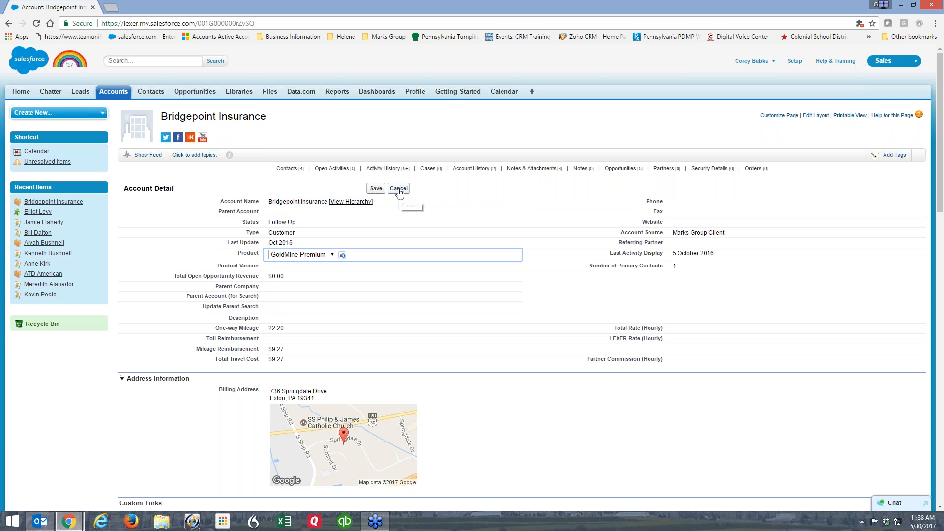
{"action": "double_click", "coordinate": [302, 265]}
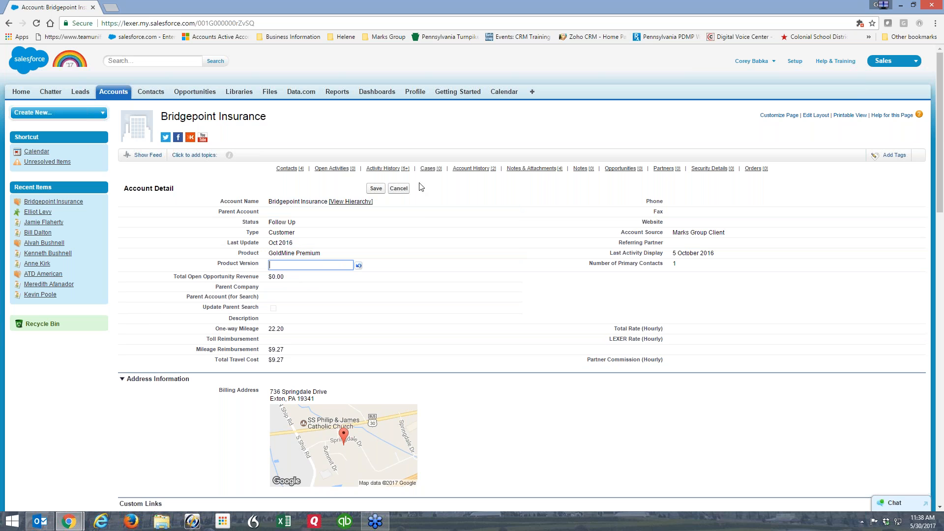
{"action": "left_click", "coordinate": [398, 190]}
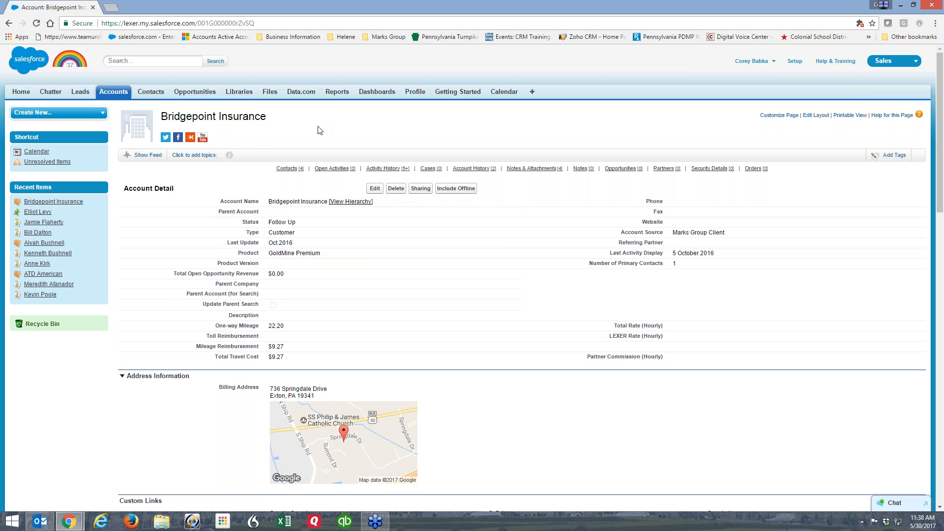
Step: Search Salesforce for "abc" and open the ABC Company Inc. account
{"action": "left_click", "coordinate": [129, 62]}
{"action": "type", "text": "abc"}
{"action": "key", "text": "Return"}
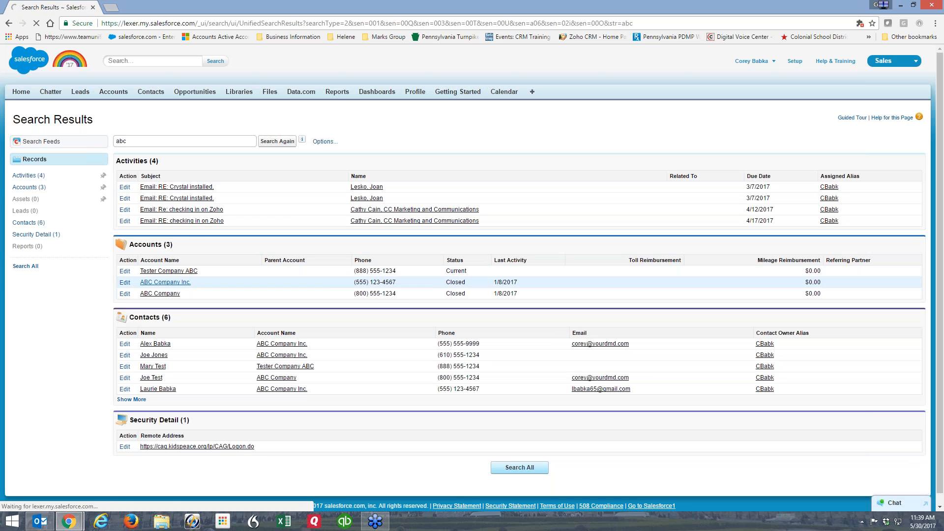
{"action": "left_click", "coordinate": [165, 282]}
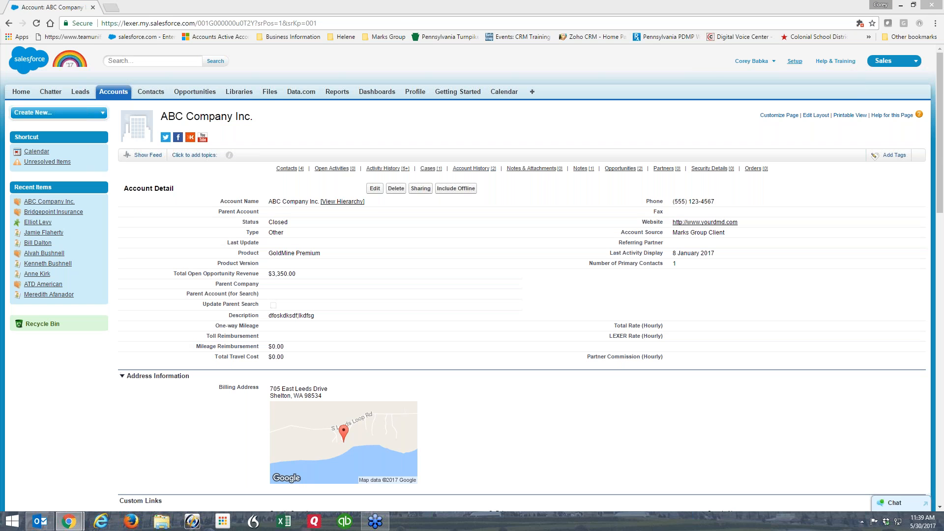
Step: Go to the validation rules for Accounts in the setup area and start a new rule
{"action": "left_click", "coordinate": [795, 61]}
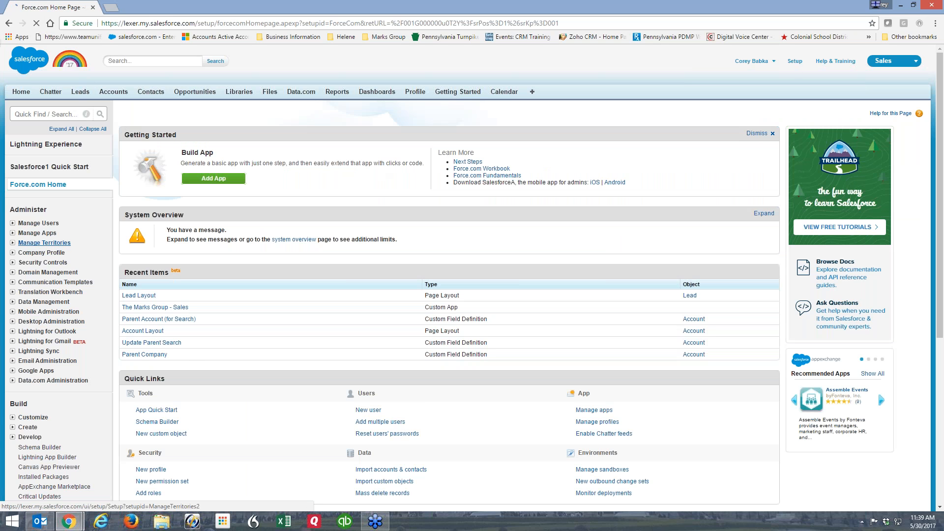
{"action": "left_click", "coordinate": [14, 417]}
{"action": "scroll", "coordinate": [29, 423], "scroll_direction": "down", "scroll_amount": 1}
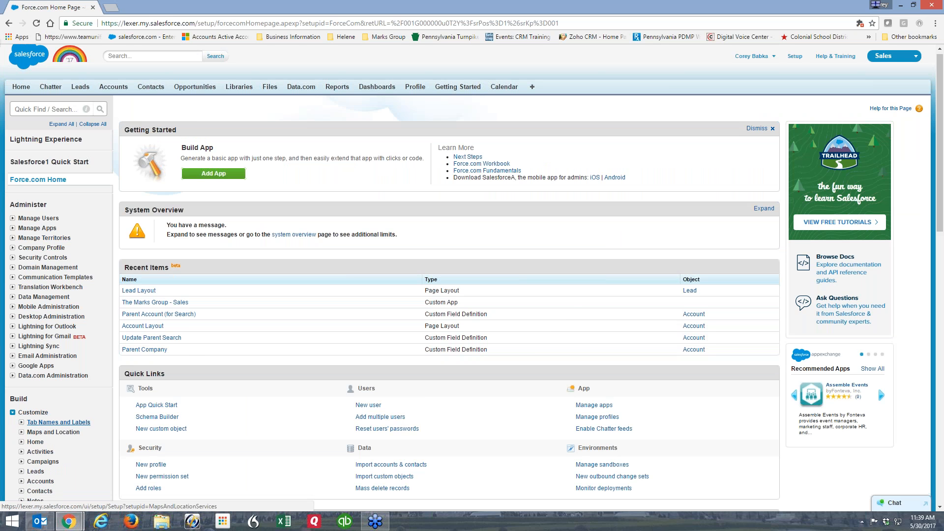
{"action": "scroll", "coordinate": [30, 423], "scroll_direction": "down", "scroll_amount": 3}
{"action": "left_click", "coordinate": [30, 368]}
{"action": "scroll", "coordinate": [39, 369], "scroll_direction": "down", "scroll_amount": 2}
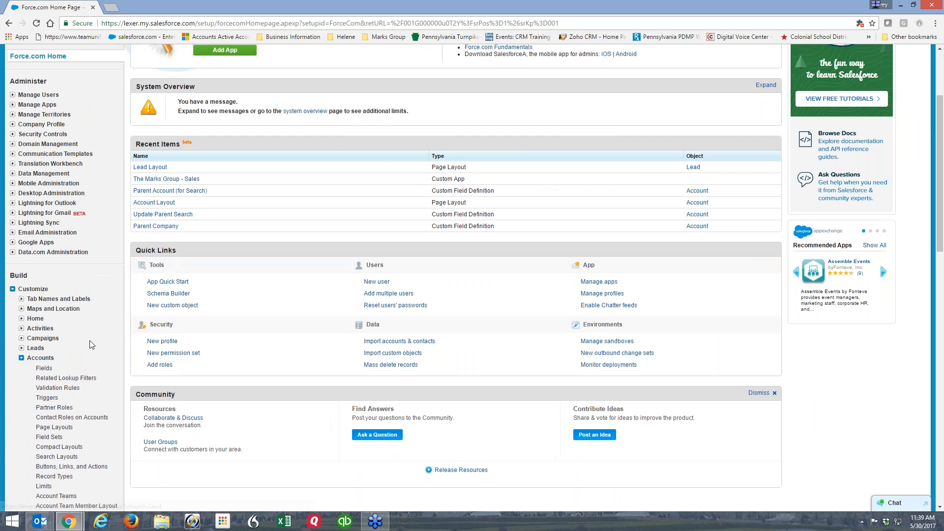
{"action": "scroll", "coordinate": [93, 338], "scroll_direction": "down", "scroll_amount": 1}
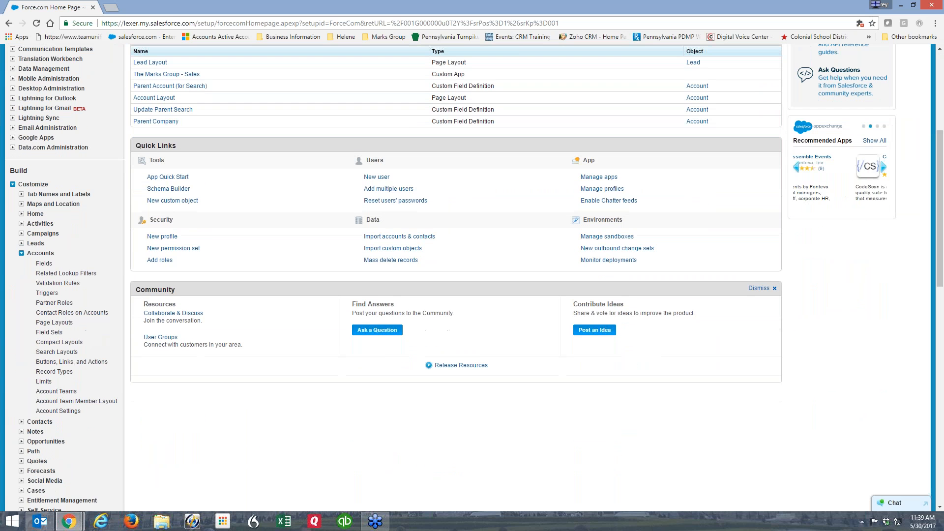
{"action": "left_click", "coordinate": [58, 284]}
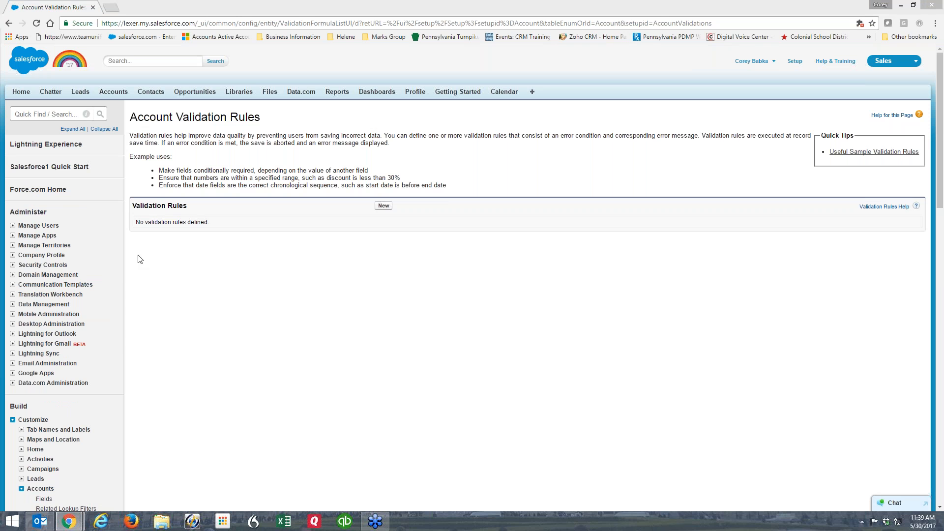
{"action": "left_click", "coordinate": [383, 205]}
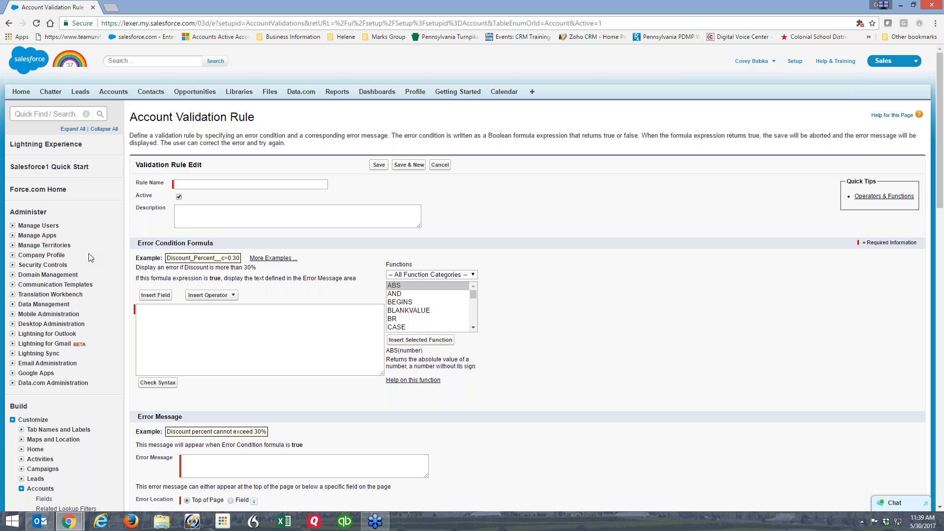
Step: Name the rule GoldMine_version and describe it as "Prompts user for GoldMine version when selecting GoldMine as a product."
{"action": "left_click", "coordinate": [253, 187]}
{"action": "type", "text": "Go"}
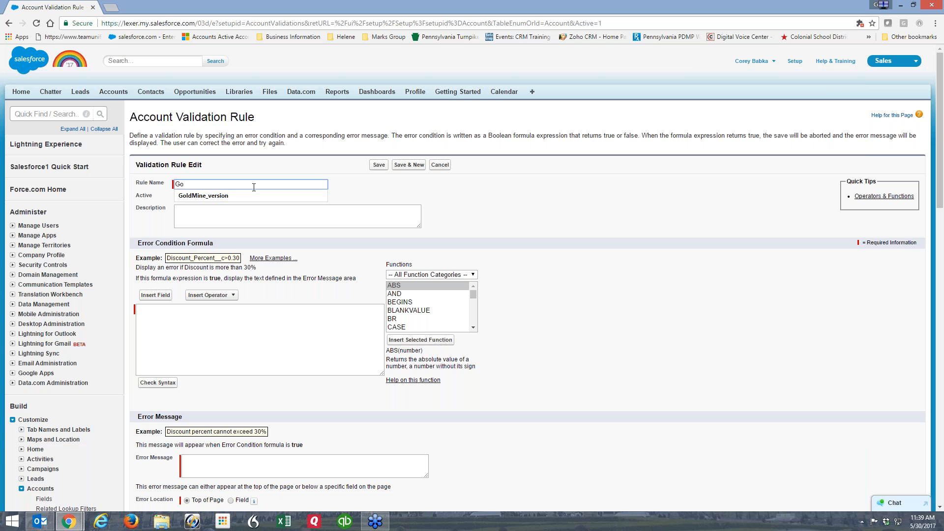
{"action": "key", "text": "Down"}
{"action": "key", "text": "Return"}
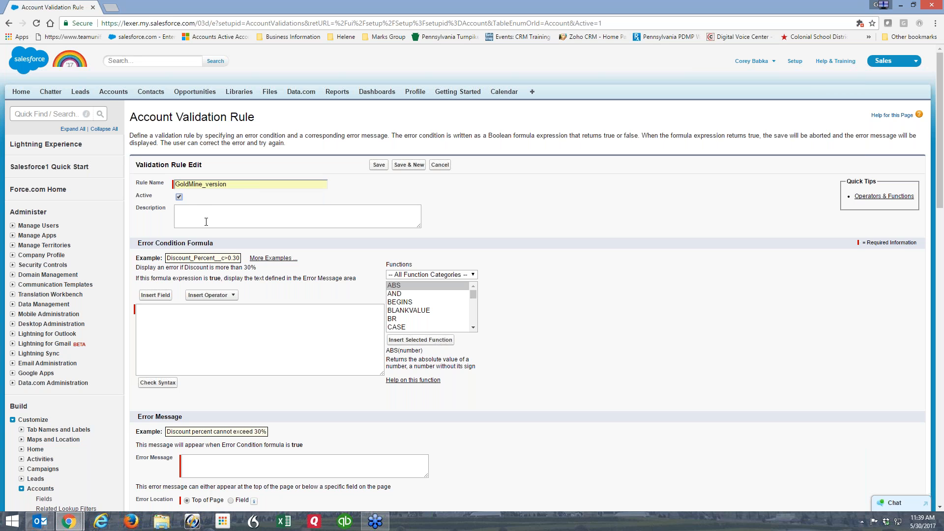
{"action": "left_click", "coordinate": [203, 212]}
{"action": "type", "text": "Prompt"}
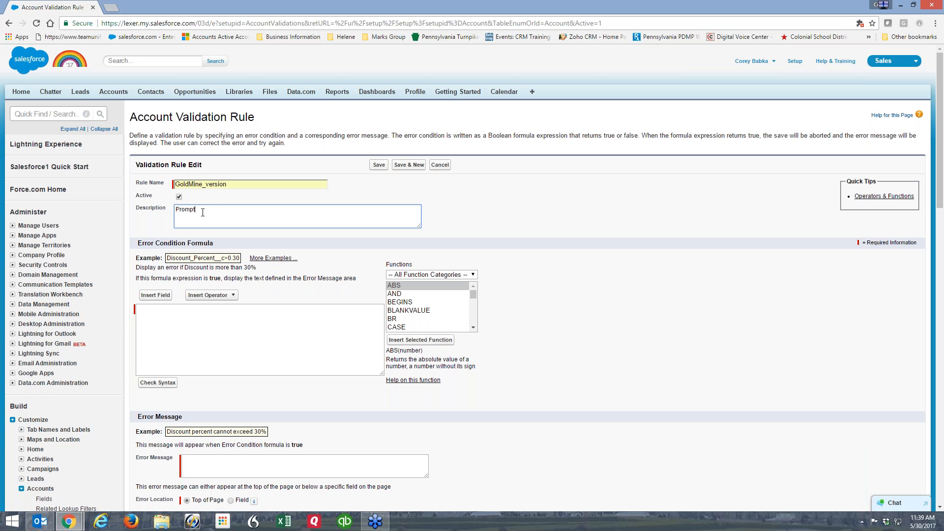
{"action": "type", "text": "s user for GoldMine version when selecting GoldMine"}
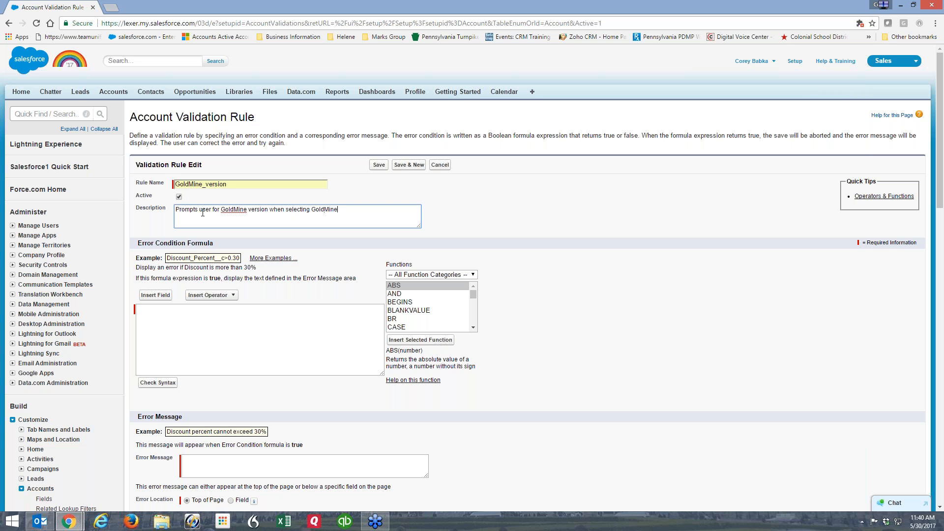
{"action": "type", "text": " as a product."}
Step: Insert the BEGINS function into the error condition formula with the account's Product field as its text argument
{"action": "left_click", "coordinate": [208, 327]}
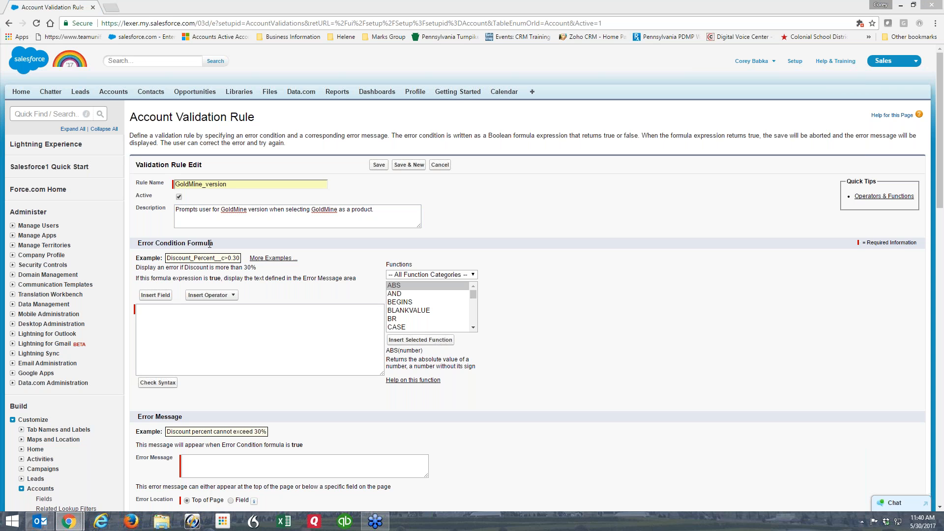
{"action": "left_click", "coordinate": [218, 309]}
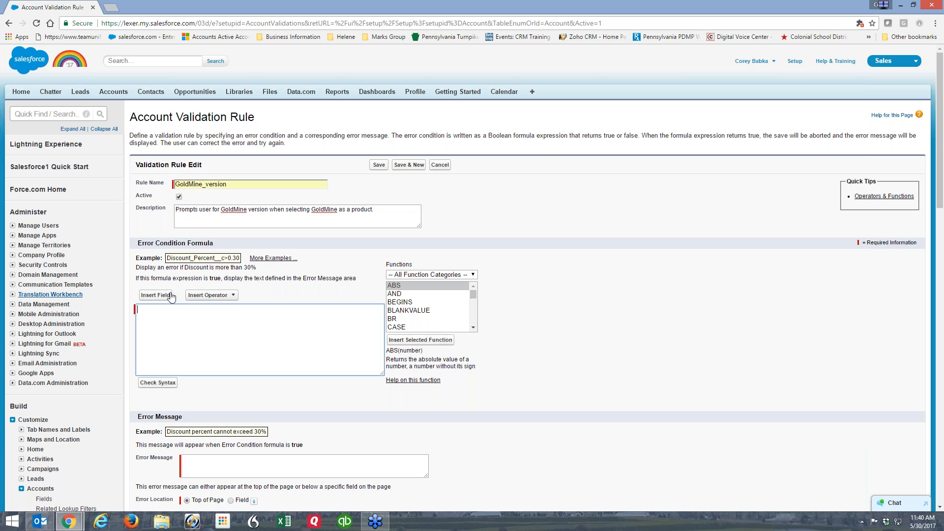
{"action": "left_click", "coordinate": [408, 303]}
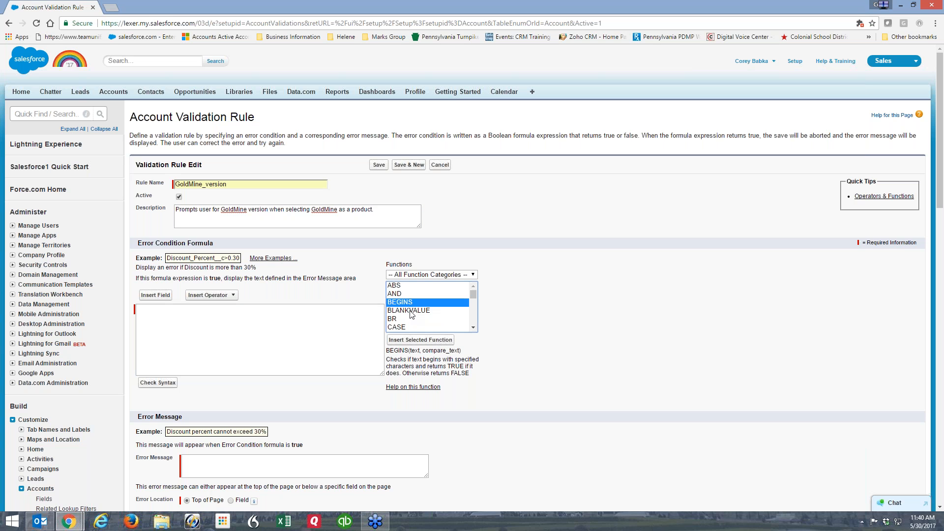
{"action": "left_click", "coordinate": [409, 341]}
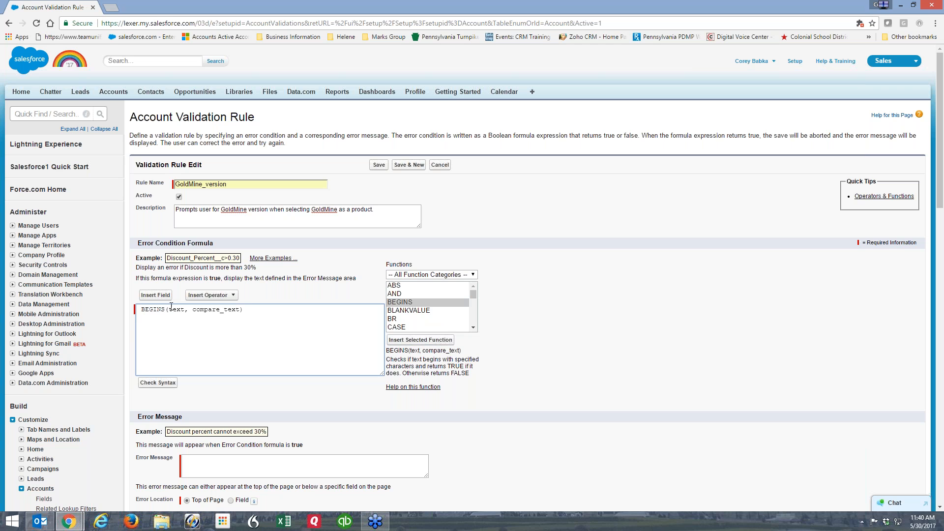
{"action": "double_click", "coordinate": [177, 309]}
{"action": "left_click", "coordinate": [157, 297]}
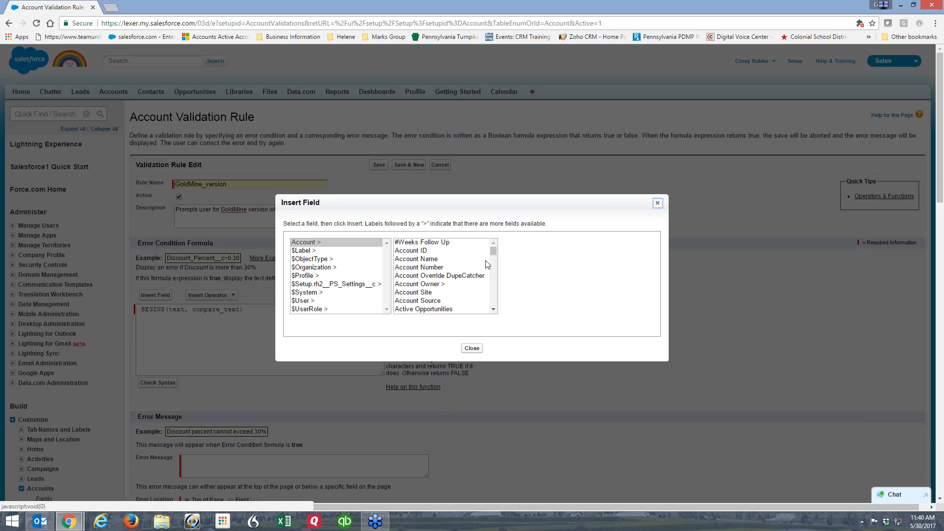
{"action": "left_click_drag", "start_coordinate": [493, 254], "coordinate": [494, 290]}
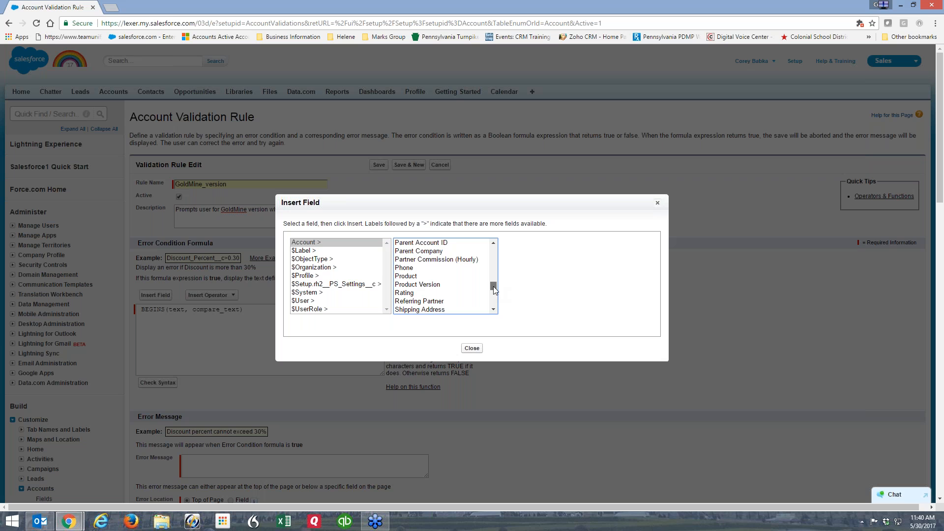
{"action": "left_click", "coordinate": [412, 276]}
{"action": "left_click", "coordinate": [532, 295]}
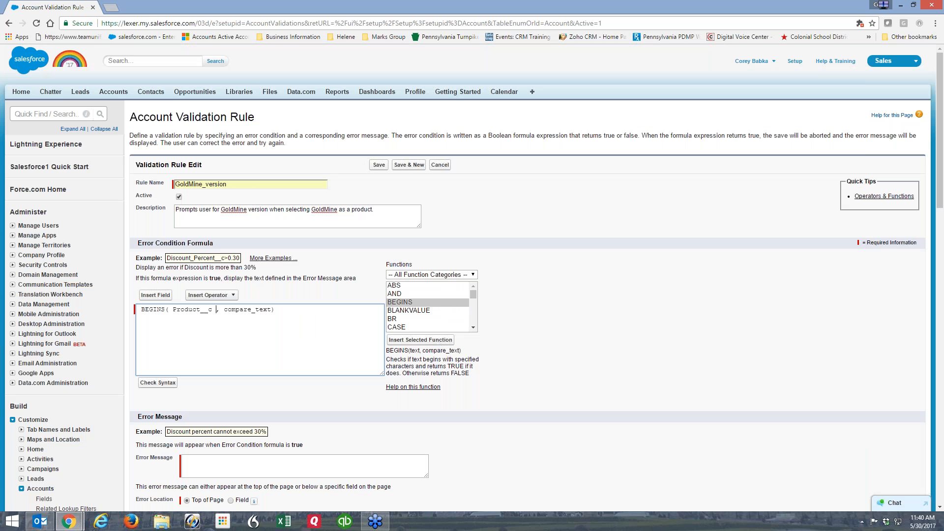
Step: Replace the compare_text placeholder with "GoldMine" and append the && operator followed by a new line
{"action": "left_click_drag", "start_coordinate": [224, 309], "coordinate": [274, 308]}
{"action": "type", "text": "\"GoldMine\""}
{"action": "left_click", "coordinate": [339, 324]}
{"action": "left_click", "coordinate": [398, 294]}
{"action": "left_click", "coordinate": [300, 311]}
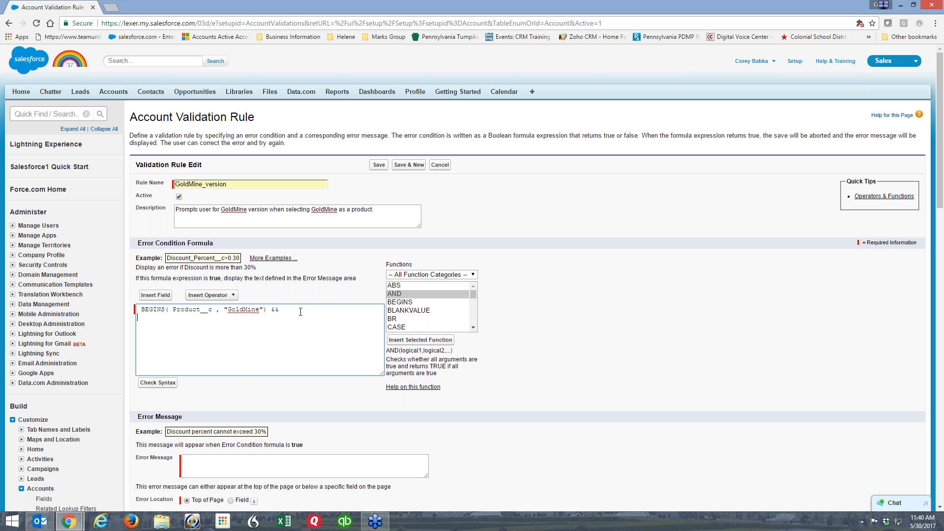
{"action": "type", "text": "&&"}
{"action": "key", "text": "Return"}
Step: Add an IsBlank condition on the account's Product Version field to the second line of the formula
{"action": "type", "text": "IsBlank("}
{"action": "left_click", "coordinate": [156, 294]}
{"action": "left_click_drag", "start_coordinate": [494, 251], "coordinate": [493, 285]}
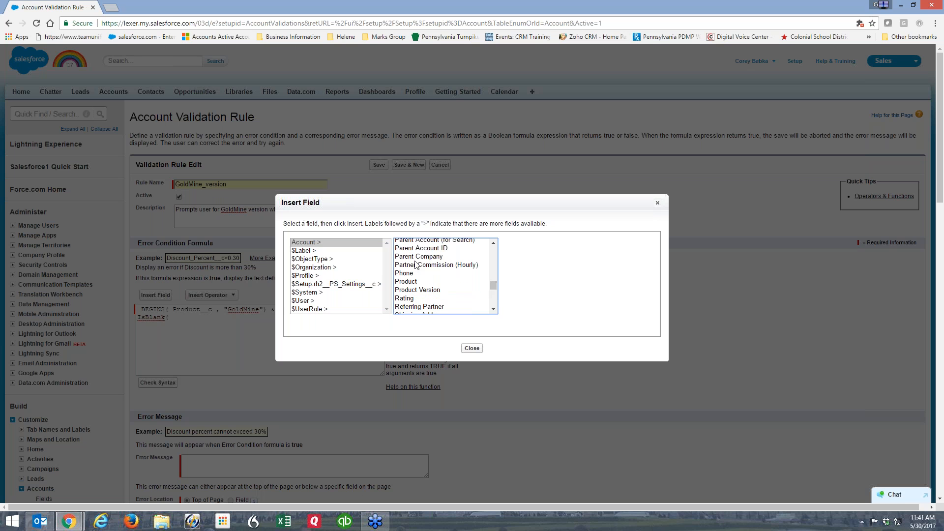
{"action": "left_click", "coordinate": [440, 290]}
{"action": "left_click", "coordinate": [537, 295]}
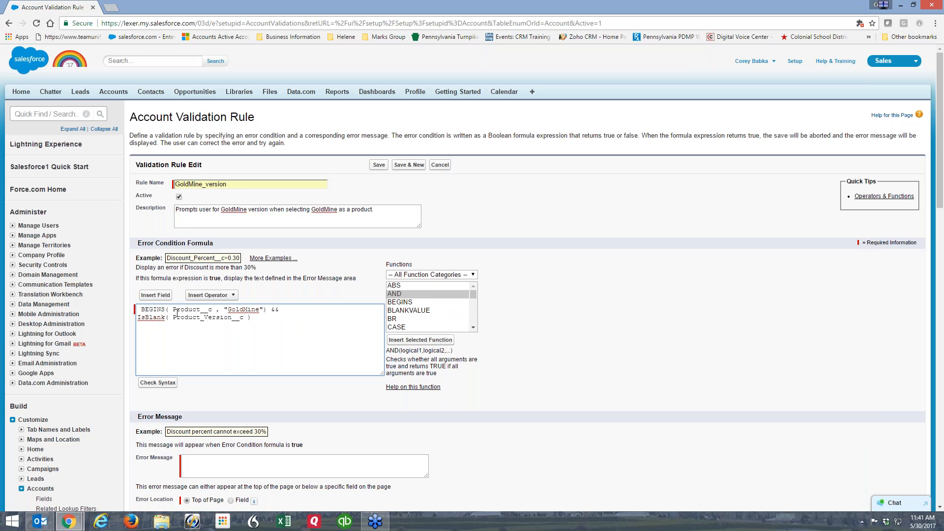
Step: Review the Product and Product Version conditions in the formula and check its syntax
{"action": "left_click_drag", "start_coordinate": [192, 308], "coordinate": [263, 311]}
{"action": "left_click", "coordinate": [258, 319]}
{"action": "left_click_drag", "start_coordinate": [174, 320], "coordinate": [278, 320]}
{"action": "left_click", "coordinate": [264, 310]}
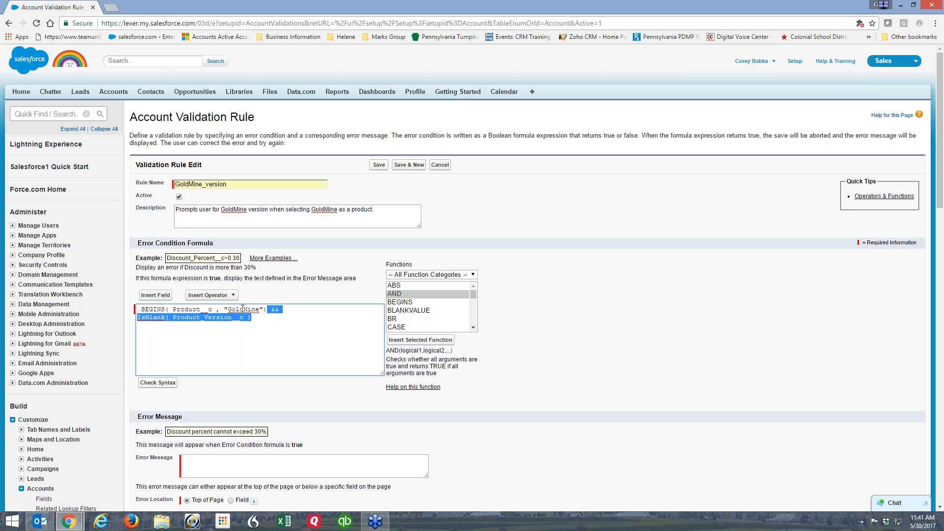
{"action": "triple_click", "coordinate": [242, 309]}
{"action": "left_click", "coordinate": [245, 319]}
{"action": "left_click_drag", "start_coordinate": [244, 319], "coordinate": [175, 319]}
{"action": "left_click", "coordinate": [256, 319]}
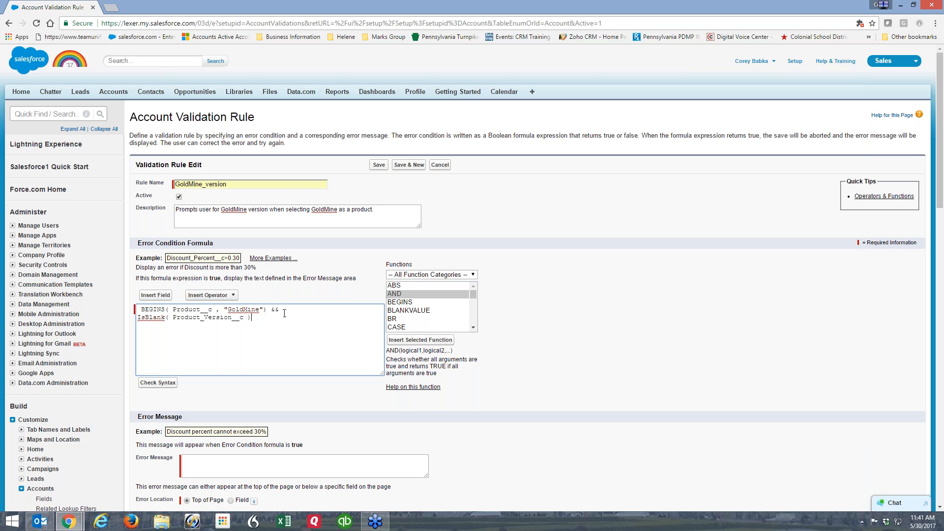
{"action": "left_click", "coordinate": [153, 385]}
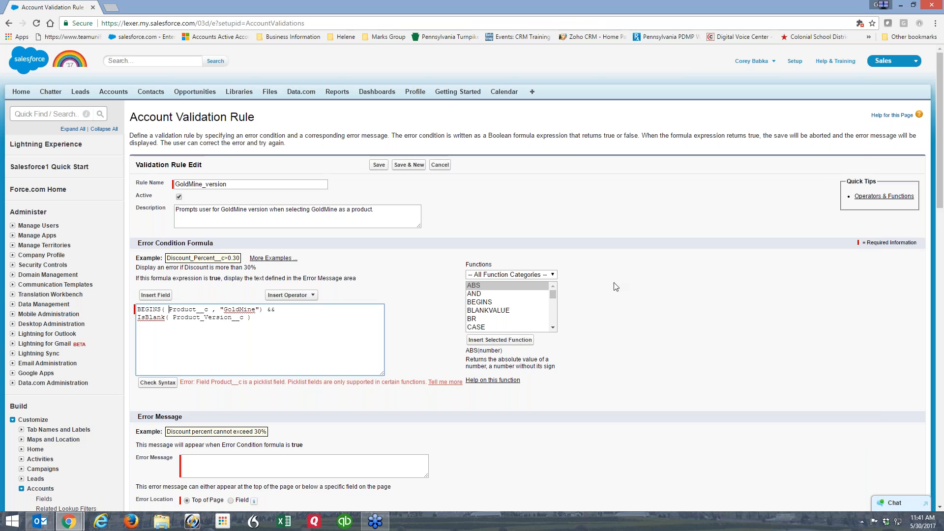
Step: Wrap the Product field in the error condition formula in a TEXT function and check the formula's syntax
{"action": "left_click_drag", "start_coordinate": [553, 295], "coordinate": [554, 318]}
{"action": "left_click", "coordinate": [477, 303]}
{"action": "double_click", "coordinate": [478, 303]}
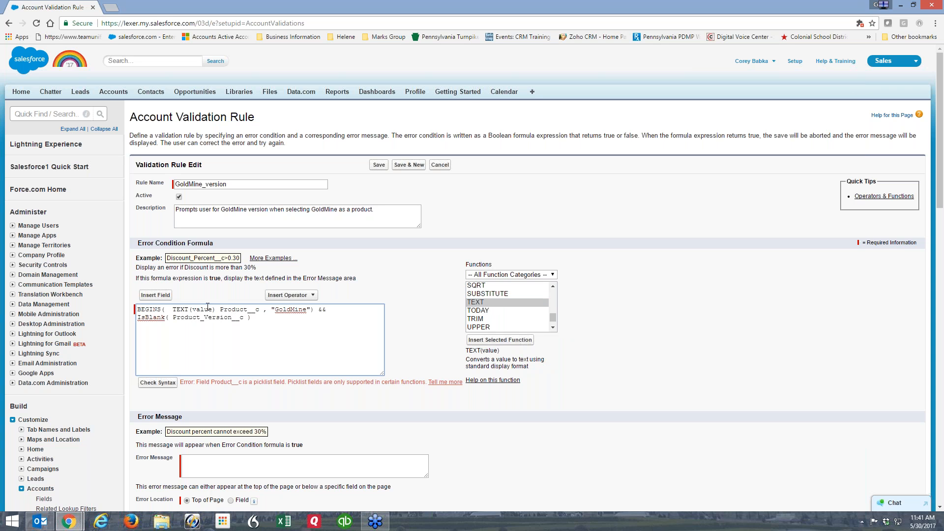
{"action": "left_click_drag", "start_coordinate": [193, 309], "coordinate": [219, 309]}
{"action": "key", "text": "BackSpace"}
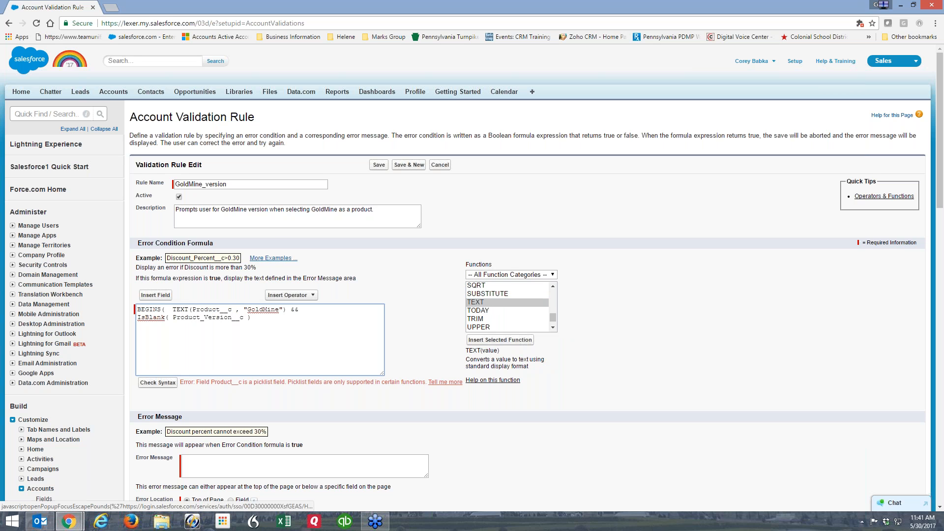
{"action": "type", "text": ")"}
{"action": "left_click", "coordinate": [165, 383]}
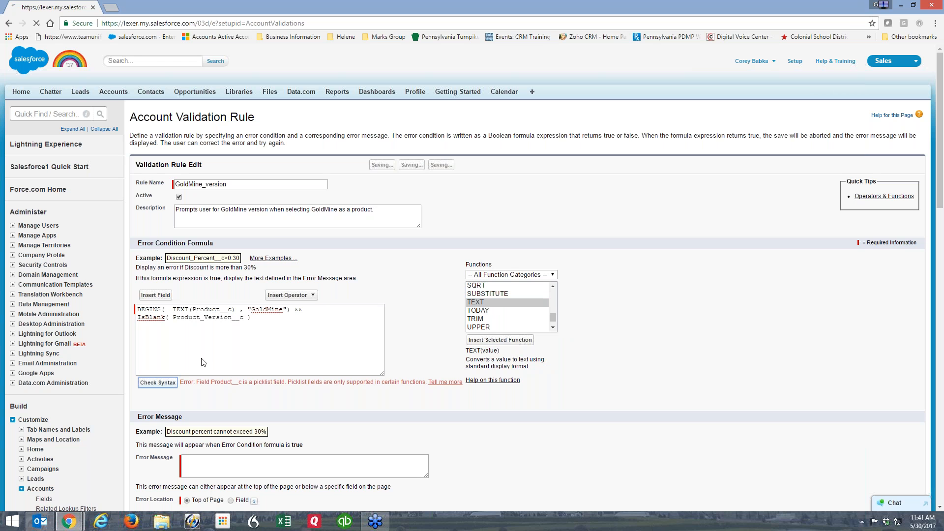
{"action": "left_click_drag", "start_coordinate": [184, 383], "coordinate": [224, 384]}
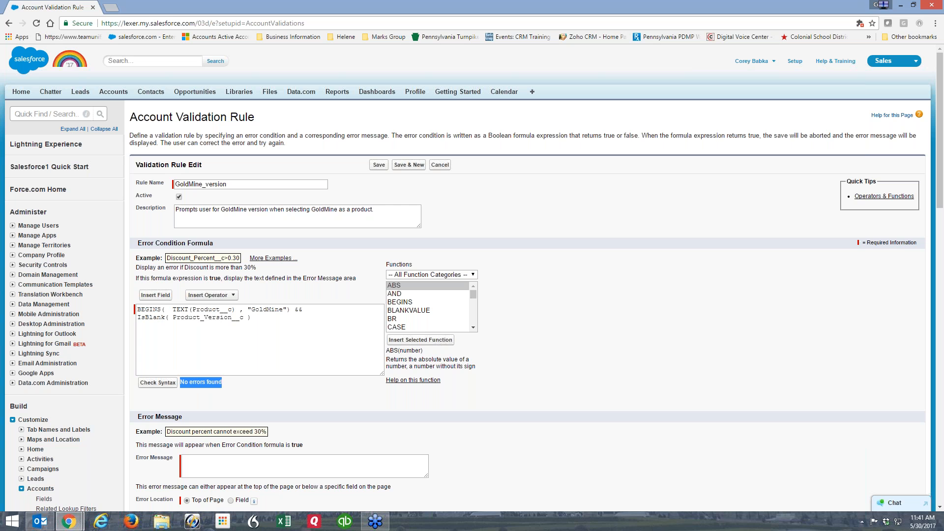
{"action": "left_click", "coordinate": [296, 396]}
Step: Enter the error message "Please provide a version for GoldMine in the version field." and save the validation rule
{"action": "scroll", "coordinate": [569, 386], "scroll_direction": "down", "scroll_amount": 5}
{"action": "left_click", "coordinate": [215, 205]}
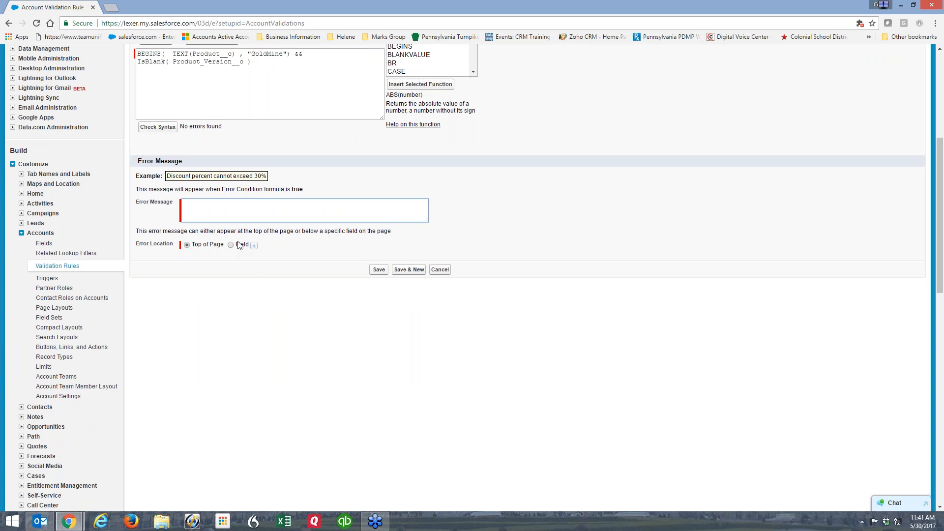
{"action": "type", "text": "Please prioovide a version for GoldMine in the"}
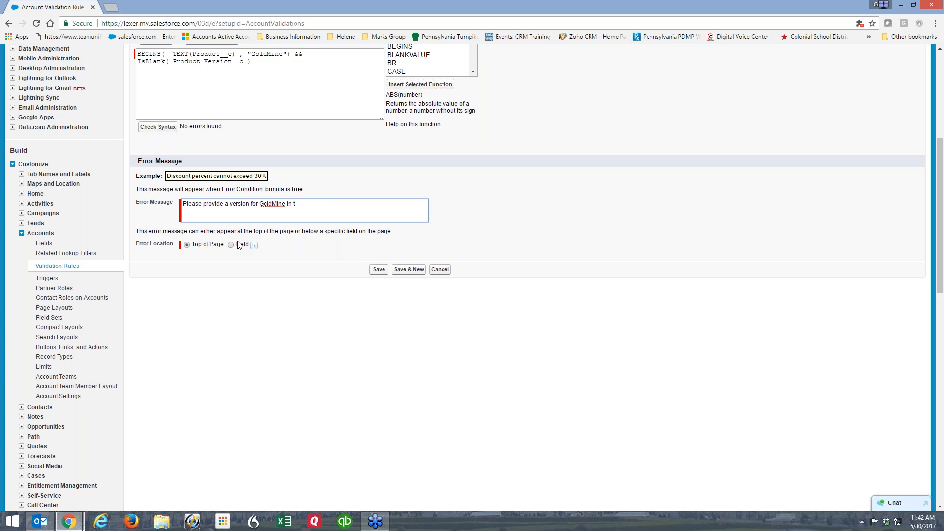
{"action": "type", "text": " version b"}
{"action": "left_click", "coordinate": [379, 270]}
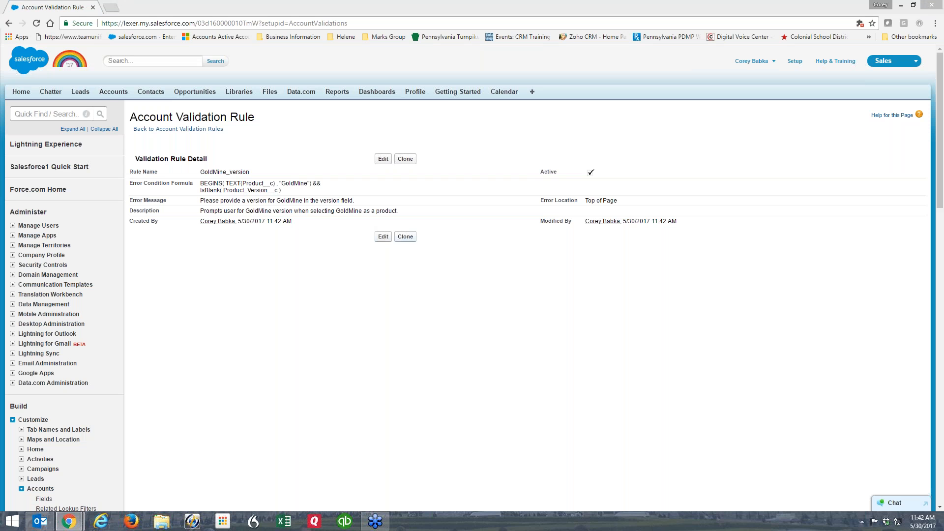
Step: Open the ABC Company Inc. account and try to save its Product as GoldMine Corporate with no Product Version
{"action": "left_click", "coordinate": [108, 92]}
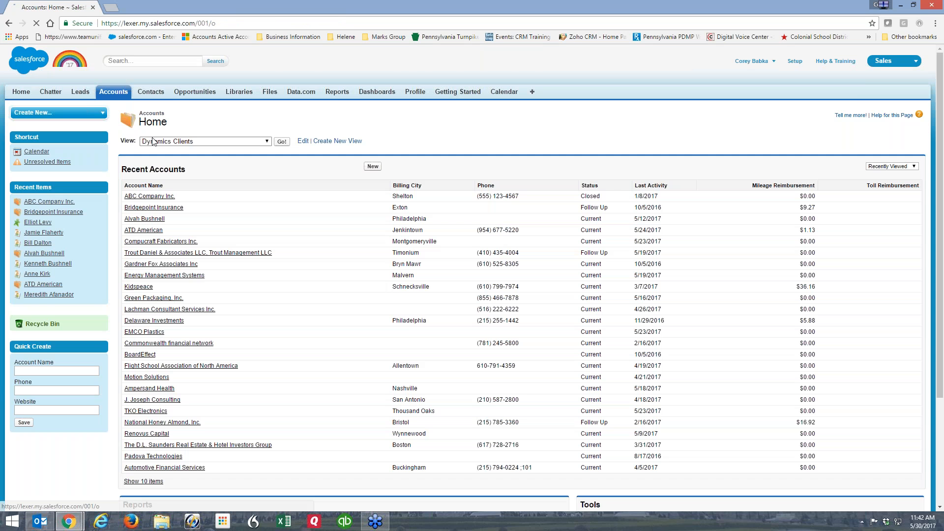
{"action": "left_click", "coordinate": [42, 203]}
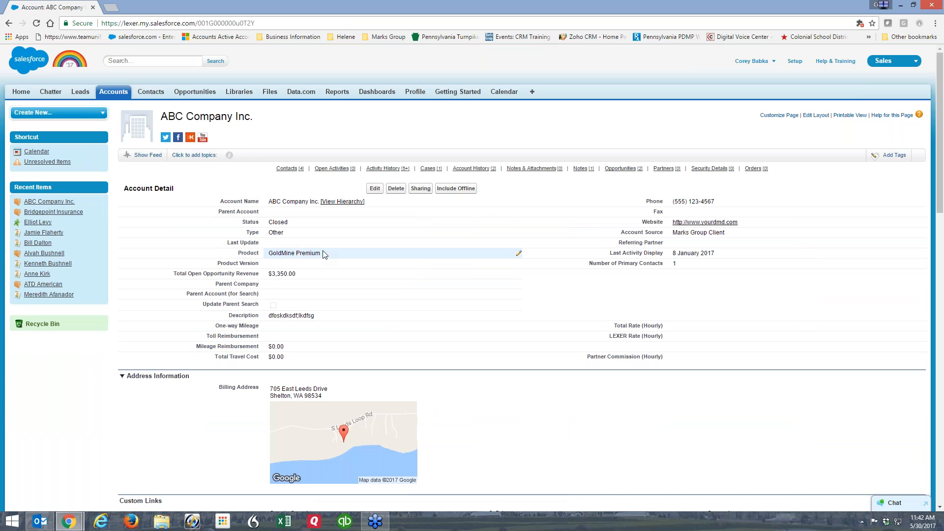
{"action": "double_click", "coordinate": [327, 254]}
{"action": "left_click", "coordinate": [328, 255]}
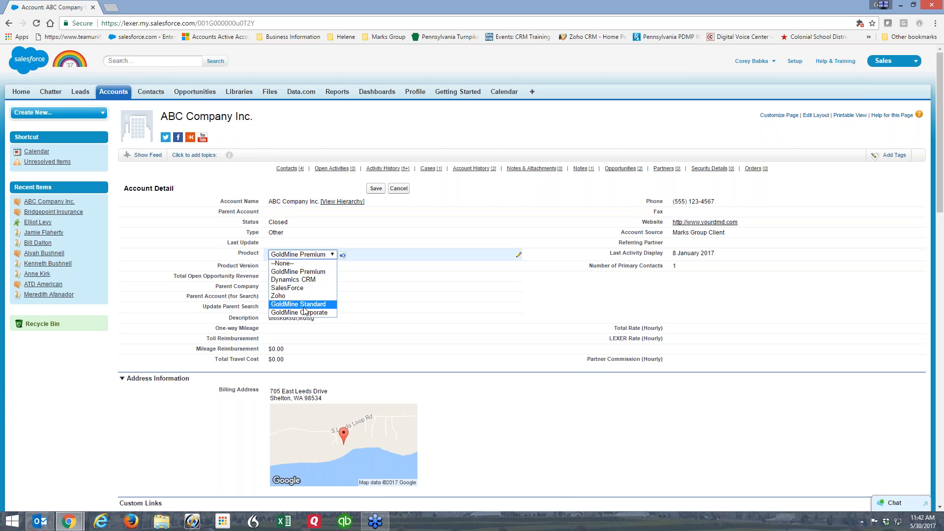
{"action": "left_click", "coordinate": [320, 300]}
{"action": "left_click", "coordinate": [375, 188]}
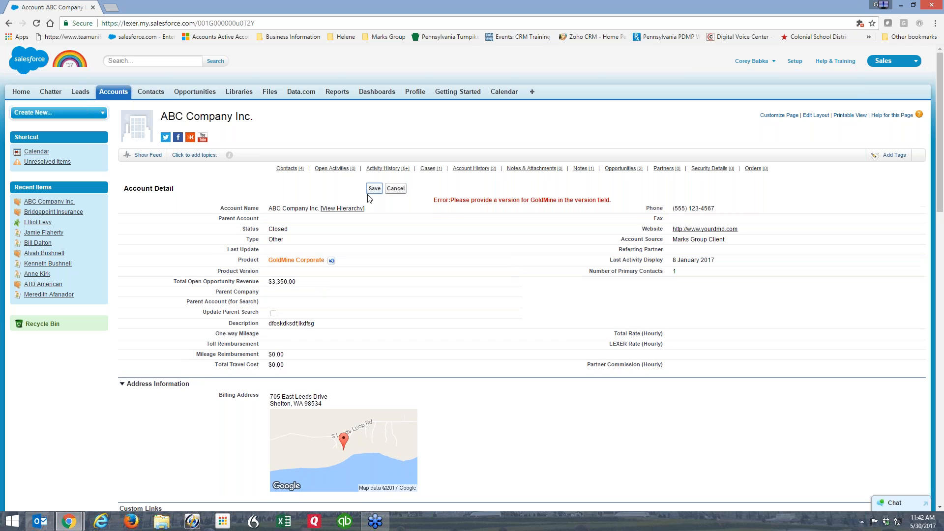
{"action": "left_click_drag", "start_coordinate": [432, 200], "coordinate": [635, 183]}
Step: Set the account's Product to Dynamics CRM and save the record
{"action": "left_click", "coordinate": [330, 261]}
{"action": "double_click", "coordinate": [323, 264]}
{"action": "left_click", "coordinate": [329, 262]}
{"action": "left_click", "coordinate": [294, 282]}
{"action": "left_click", "coordinate": [373, 189]}
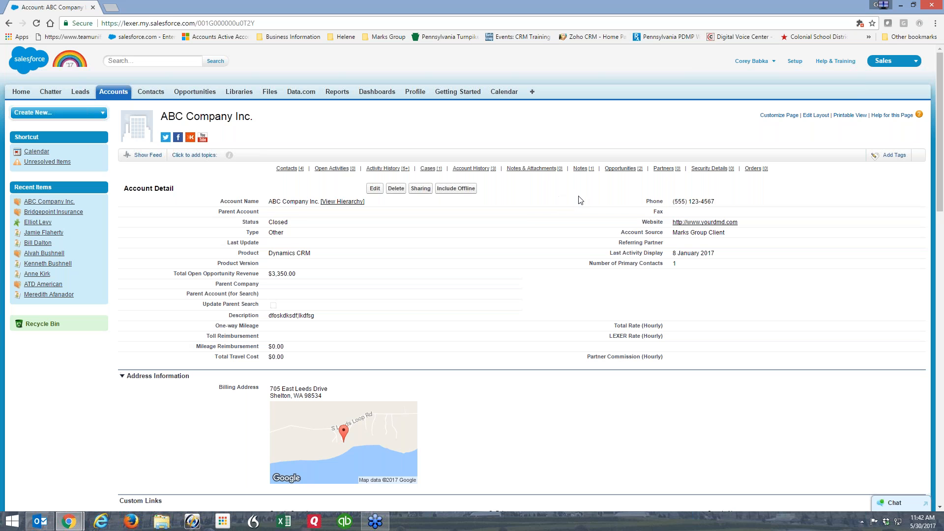
Step: Change the account's Product to GoldMine Premium and try to save it without a Product Version
{"action": "double_click", "coordinate": [315, 253]}
{"action": "left_click", "coordinate": [320, 255]}
{"action": "left_click", "coordinate": [285, 276]}
{"action": "left_click", "coordinate": [376, 188]}
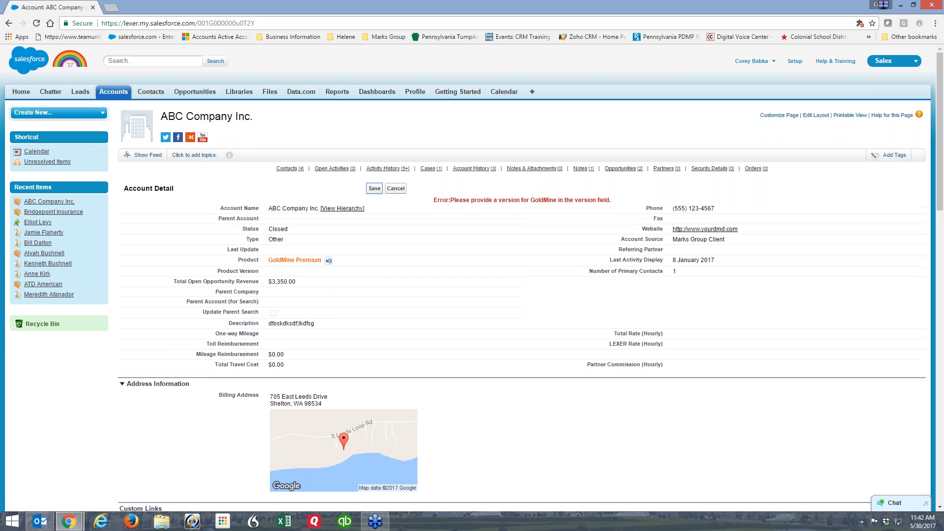
Step: Enter 2016.1 HF5 as the account's Product Version and save the record
{"action": "double_click", "coordinate": [321, 274]}
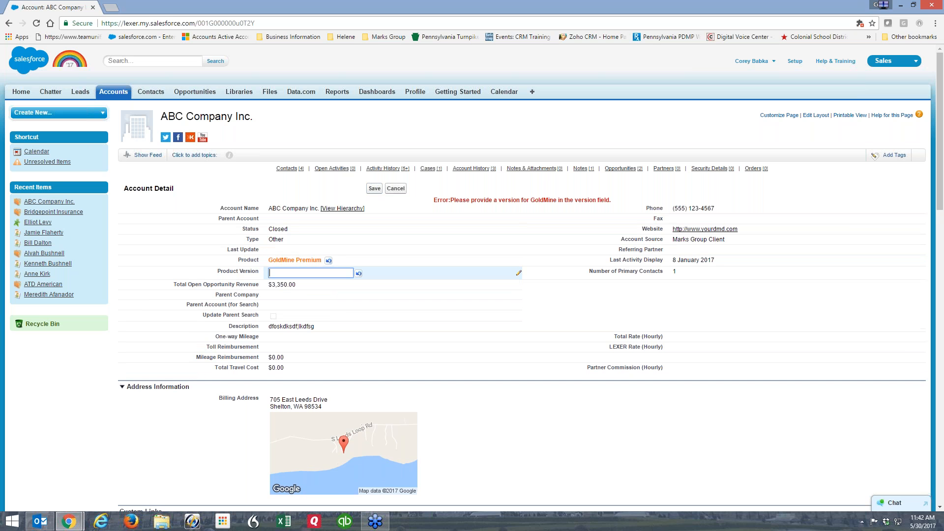
{"action": "type", "text": "2016.1 HF5"}
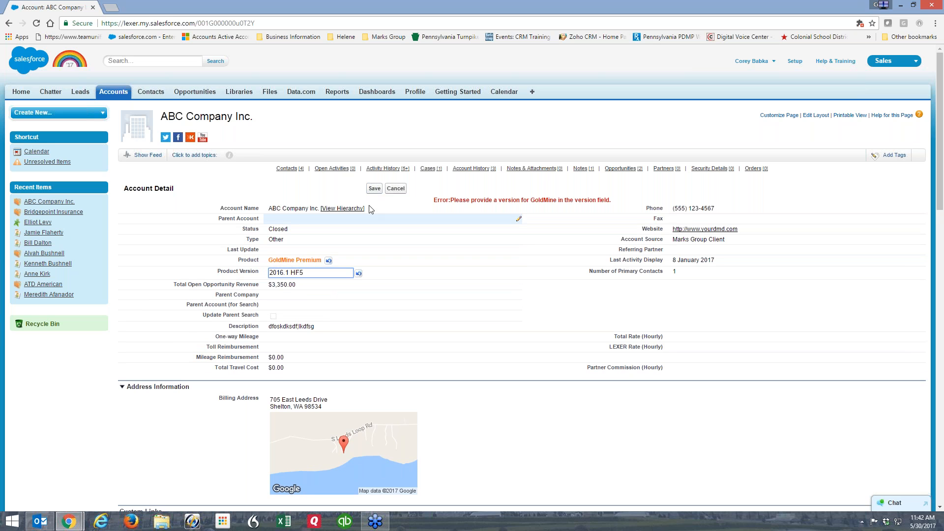
{"action": "left_click", "coordinate": [374, 188]}
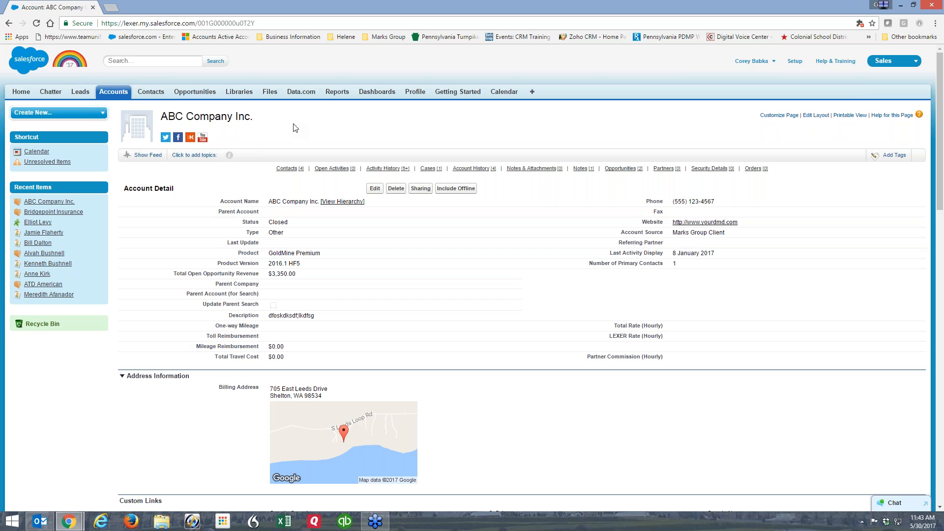
{"action": "mouse_move", "coordinate": [159, 117]}
{"action": "left_mouse_down"}
{"action": "mouse_move", "coordinate": [215, 119]}
{"action": "mouse_move", "coordinate": [174, 119]}
{"action": "left_mouse_up"}
{"action": "left_click", "coordinate": [236, 117]}
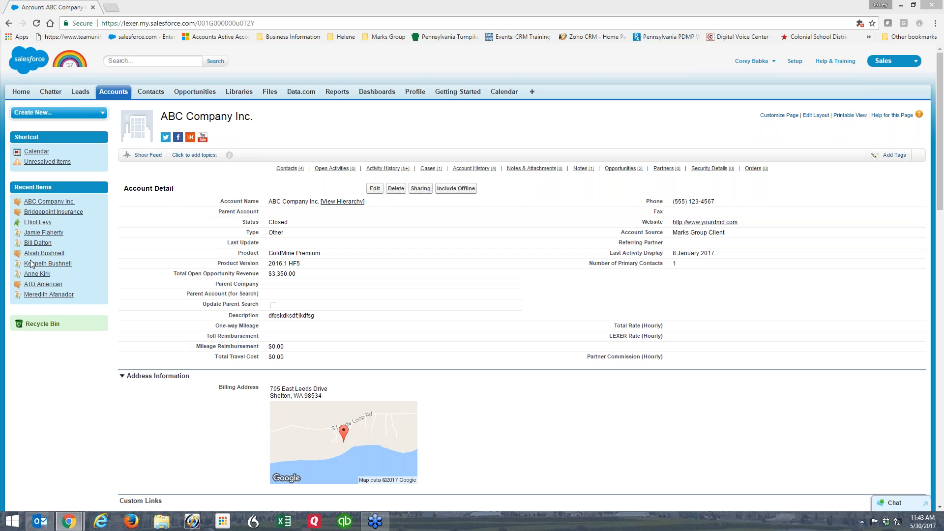
Step: Examine the lead, account and activity charts on the Primary Dashboard, then return to the home page
{"action": "left_click", "coordinate": [30, 92]}
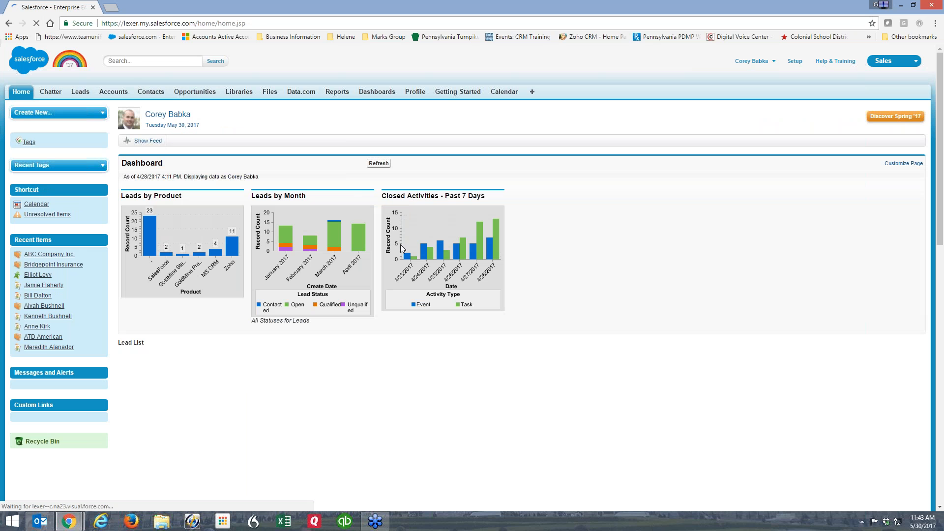
{"action": "left_click", "coordinate": [418, 231]}
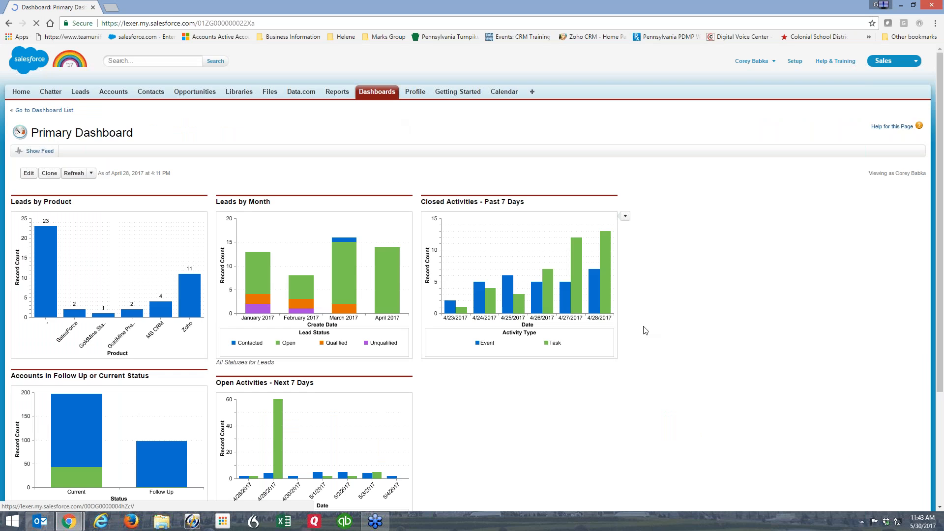
{"action": "scroll", "coordinate": [624, 391], "scroll_direction": "down", "scroll_amount": 3}
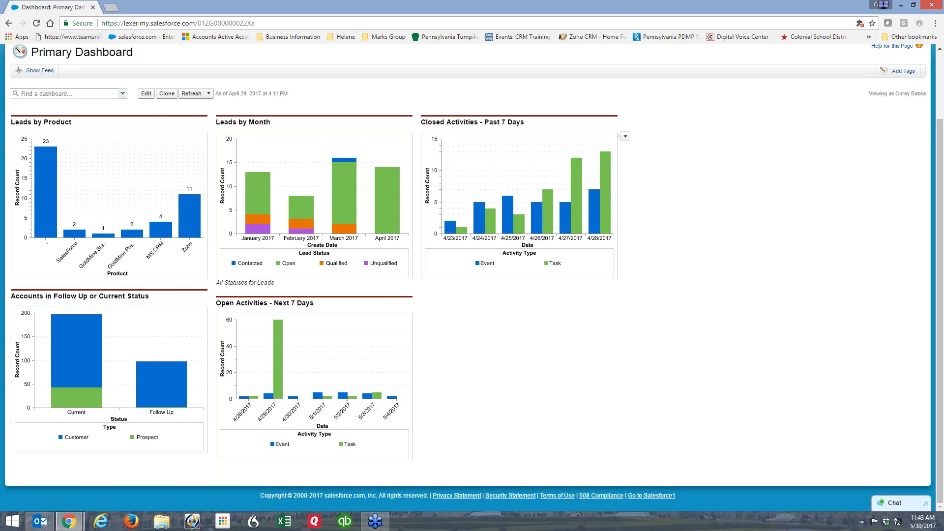
{"action": "scroll", "coordinate": [155, 114], "scroll_direction": "up", "scroll_amount": 3}
{"action": "left_click", "coordinate": [22, 92]}
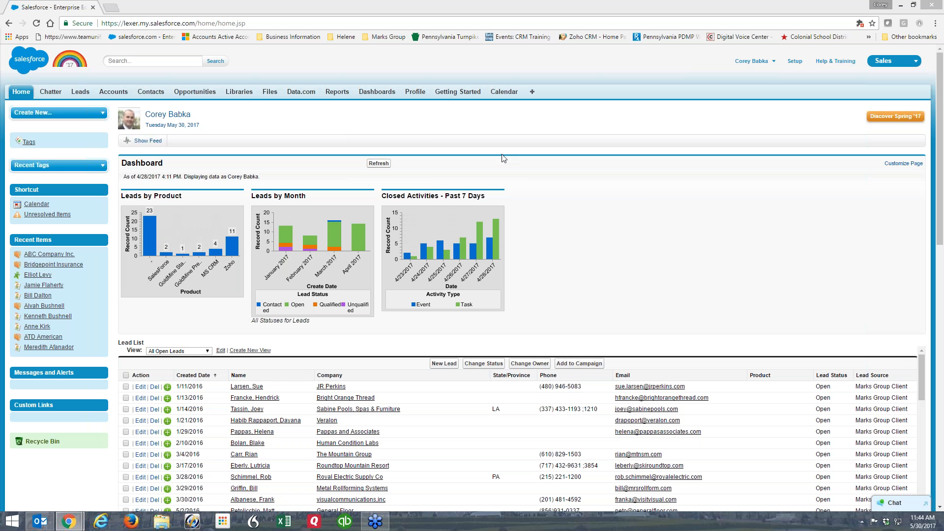
Step: Start a new custom field on the Account object in Setup with Formula as its data type
{"action": "left_click", "coordinate": [795, 60]}
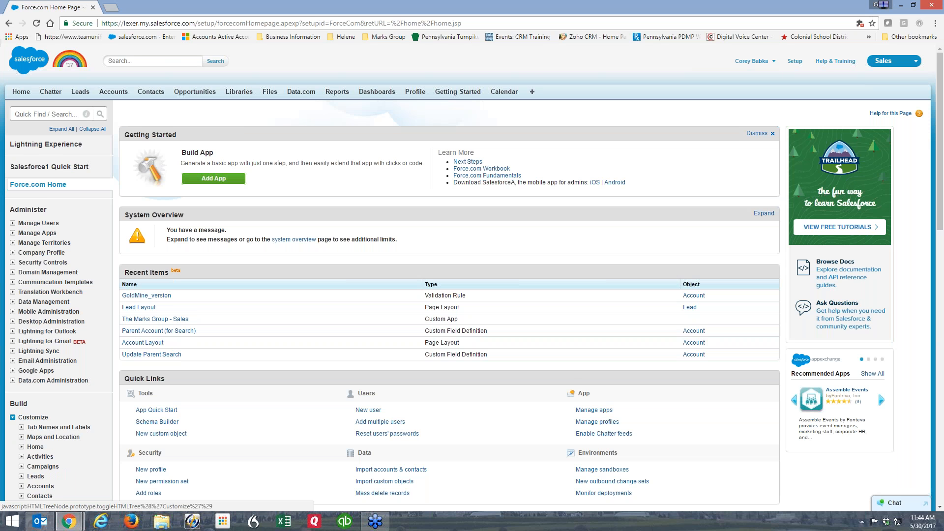
{"action": "scroll", "coordinate": [23, 329], "scroll_direction": "down", "scroll_amount": 3}
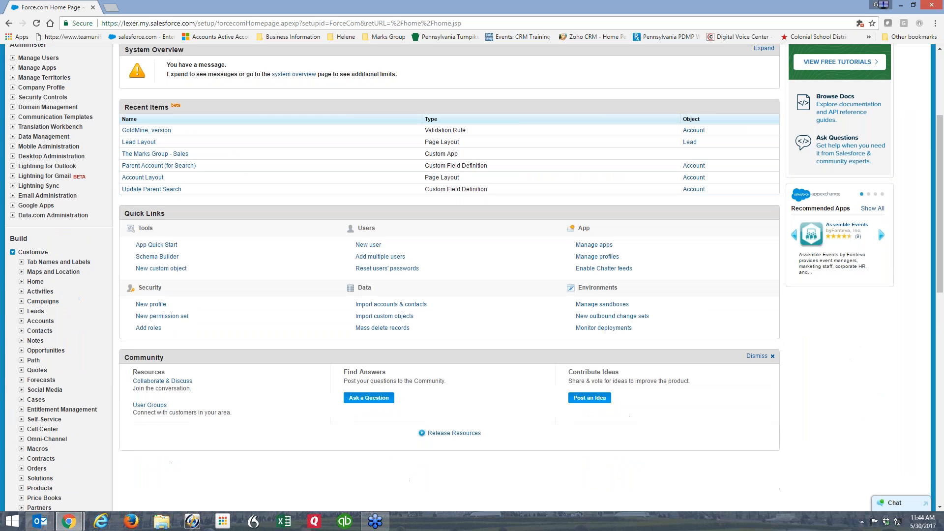
{"action": "left_click", "coordinate": [21, 321]}
{"action": "left_click", "coordinate": [43, 334]}
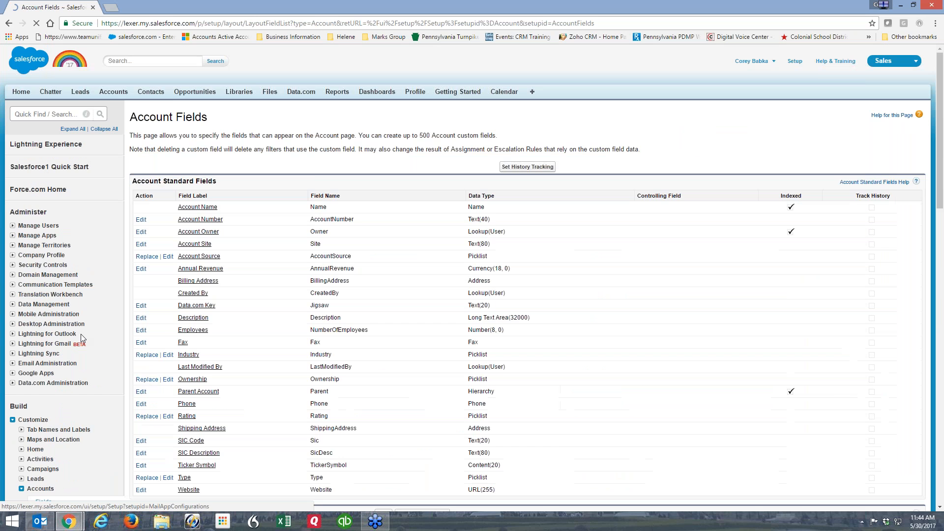
{"action": "scroll", "coordinate": [457, 301], "scroll_direction": "down", "scroll_amount": 7}
{"action": "left_click", "coordinate": [384, 170]}
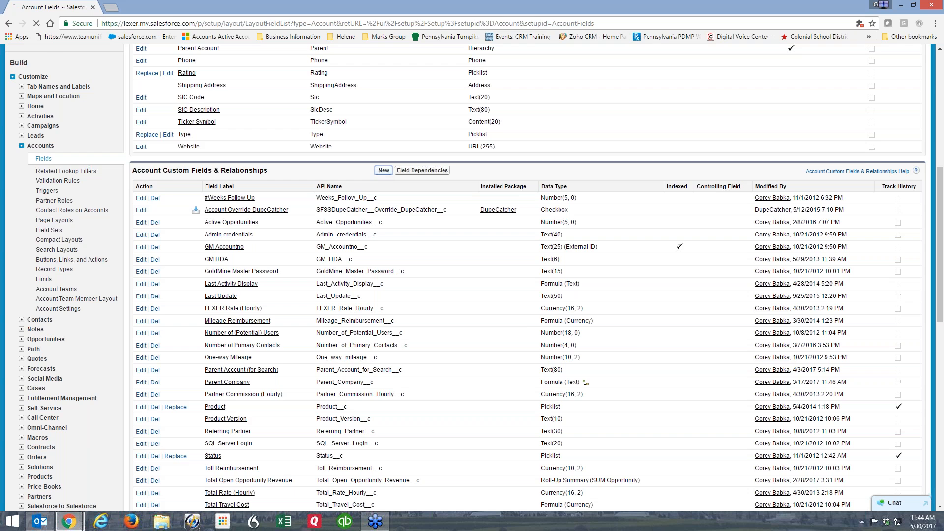
{"action": "left_click", "coordinate": [152, 263]}
{"action": "left_click", "coordinate": [888, 167]}
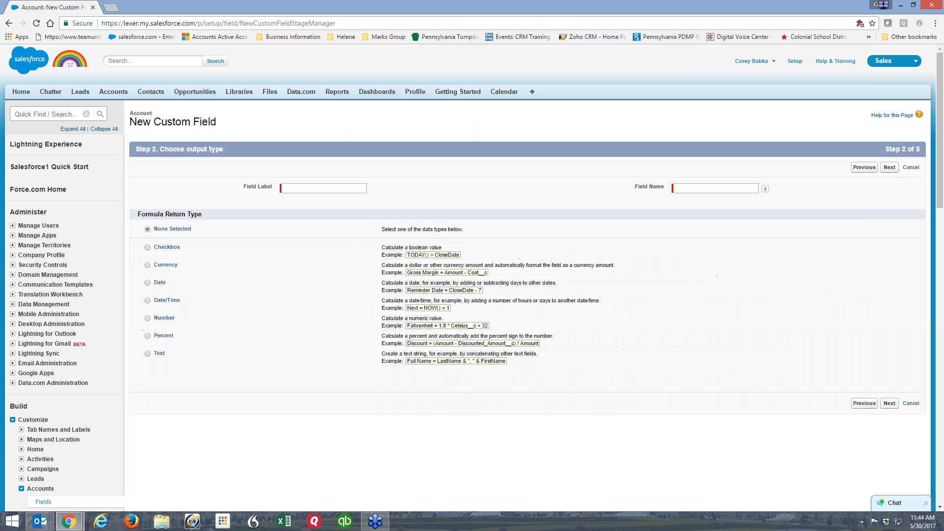
Step: Label the new formula field "Activity Aging" with the field name Activity_Aging
{"action": "left_click", "coordinate": [357, 188]}
{"action": "type", "text": "Activity Aging"}
{"action": "key", "text": "Down"}
{"action": "key", "text": "Tab"}
{"action": "key", "text": "Tab"}
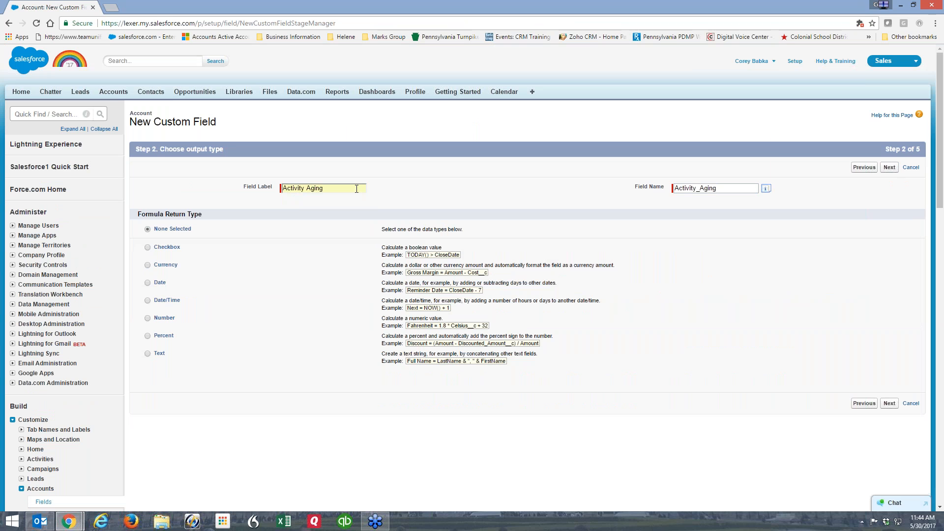
{"action": "left_click", "coordinate": [404, 183]}
Step: Set the formula return type to Number with 0 decimal places and continue to the formula entry
{"action": "left_click", "coordinate": [148, 318]}
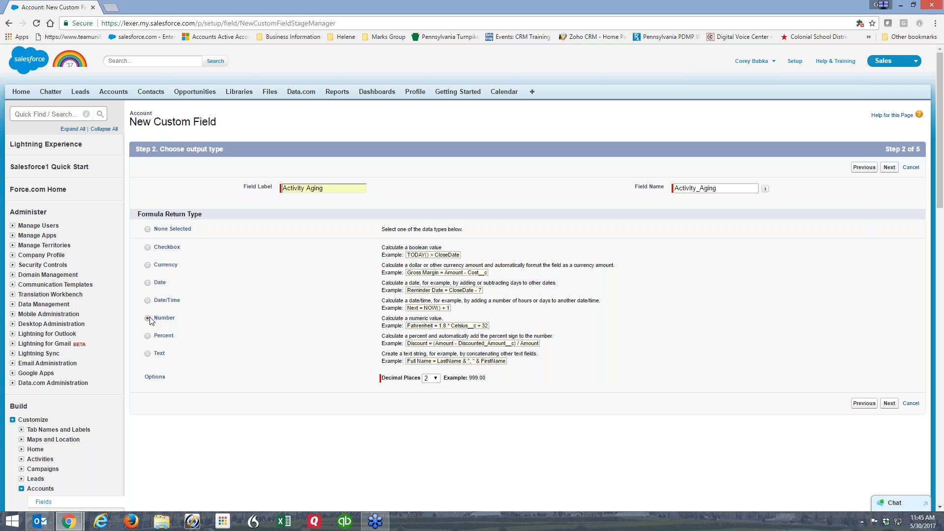
{"action": "left_click", "coordinate": [434, 379]}
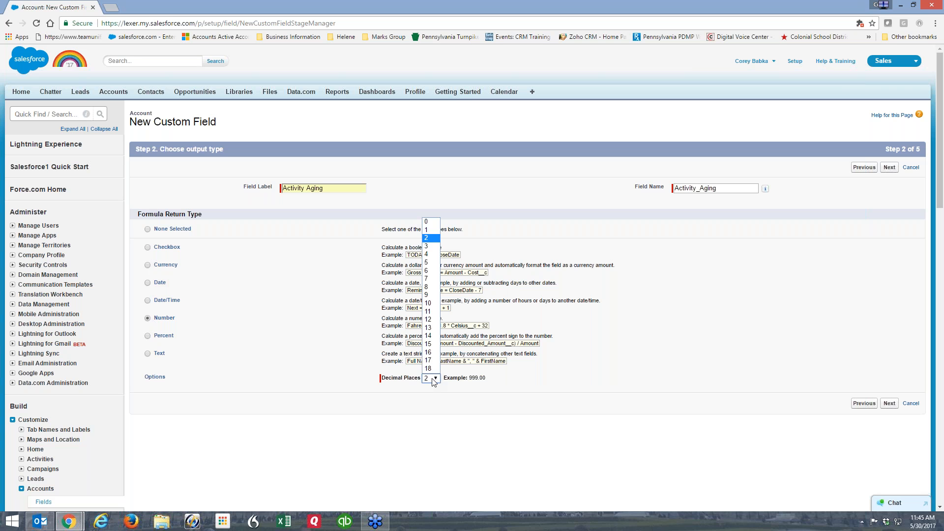
{"action": "left_click", "coordinate": [428, 222]}
{"action": "left_click", "coordinate": [888, 403]}
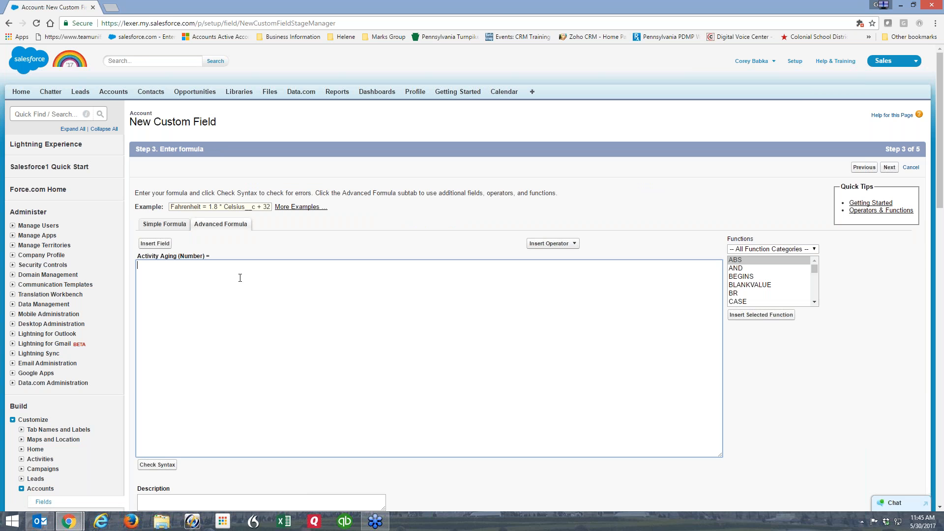
Step: Enter the formula today() - LastActivityDate, check its syntax and continue to the field-level security settings
{"action": "type", "text": "today()  -"}
{"action": "left_click", "coordinate": [156, 244]}
{"action": "left_click_drag", "start_coordinate": [493, 253], "coordinate": [494, 272]}
{"action": "left_click", "coordinate": [425, 270]}
{"action": "left_click", "coordinate": [535, 295]}
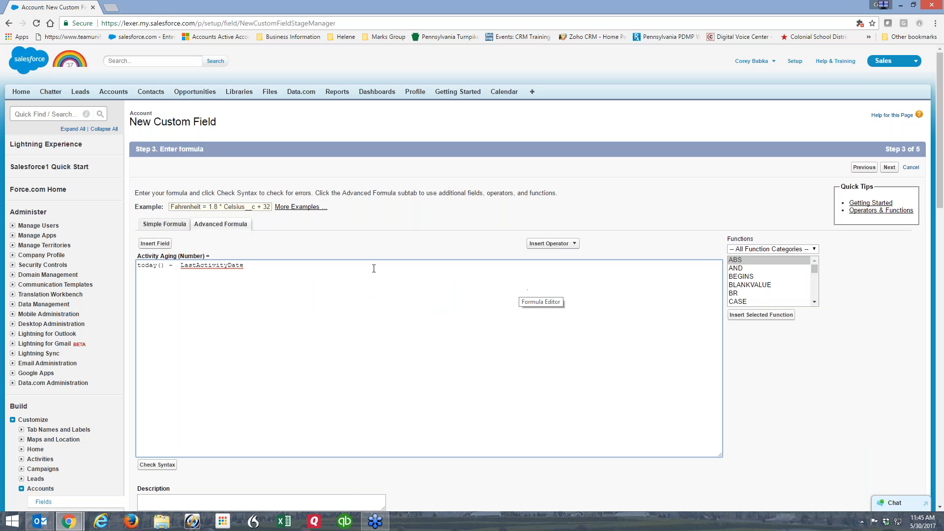
{"action": "left_click", "coordinate": [157, 464]}
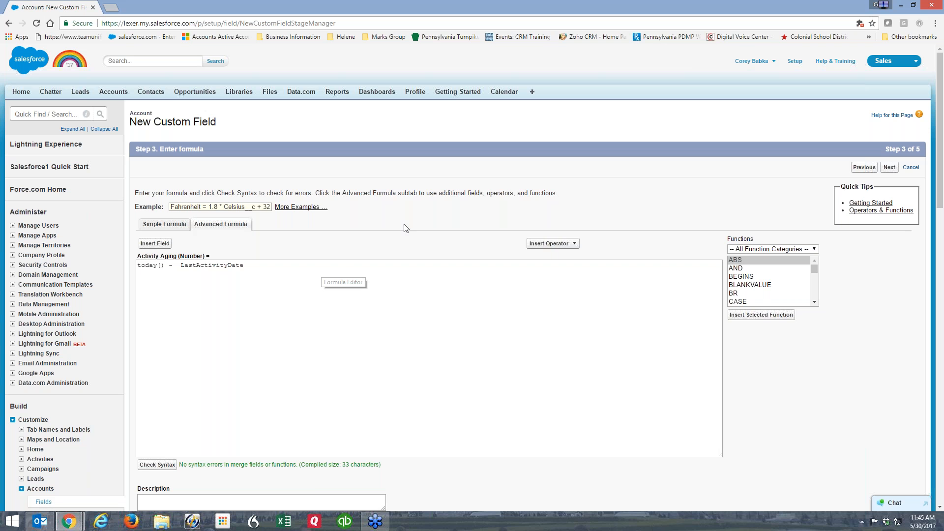
{"action": "scroll", "coordinate": [403, 226], "scroll_direction": "down", "scroll_amount": 2}
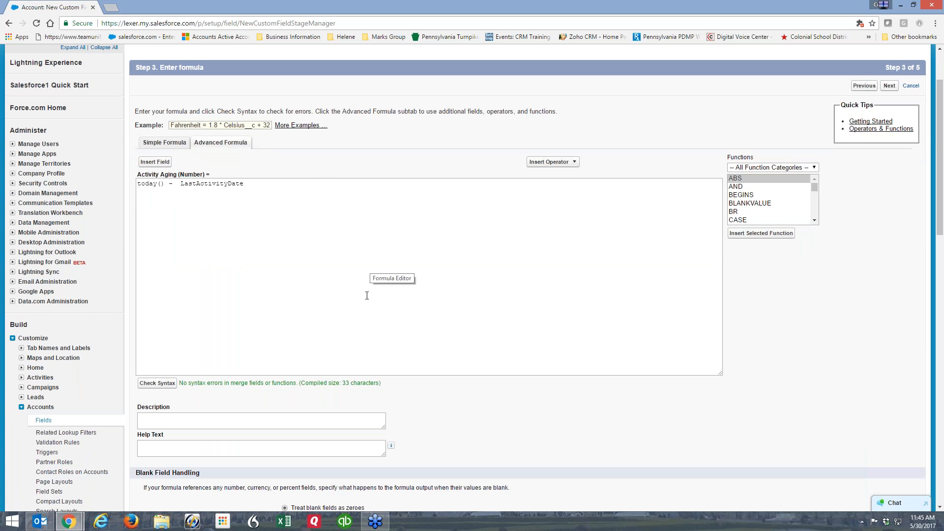
{"action": "scroll", "coordinate": [476, 244], "scroll_direction": "up", "scroll_amount": 2}
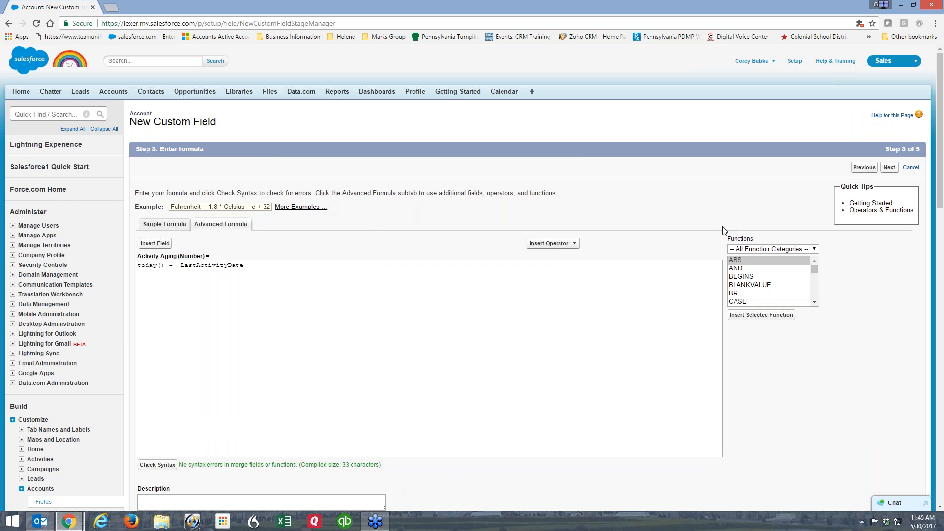
{"action": "left_click", "coordinate": [889, 167]}
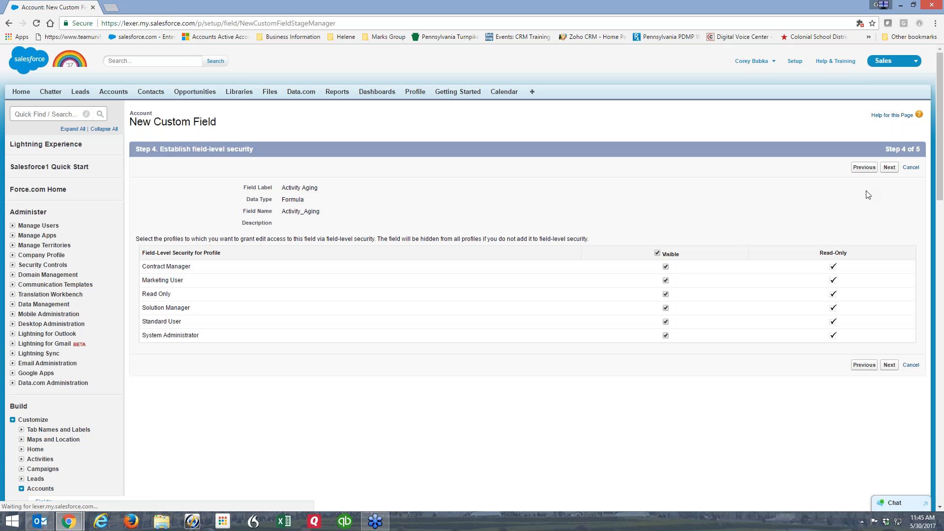
Step: Keep the Activity Aging field visible to all profiles, accept the page layout step and save the new field
{"action": "left_click", "coordinate": [889, 168]}
{"action": "left_click", "coordinate": [887, 167]}
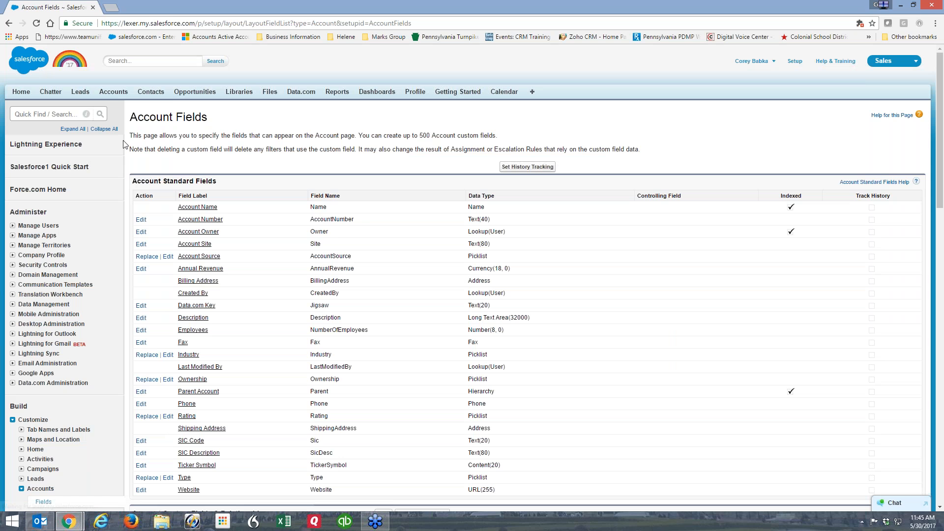
Step: Open the ABC Company Inc. account and compare its Activity Aging value with the due dates in its activity history
{"action": "left_click", "coordinate": [113, 92]}
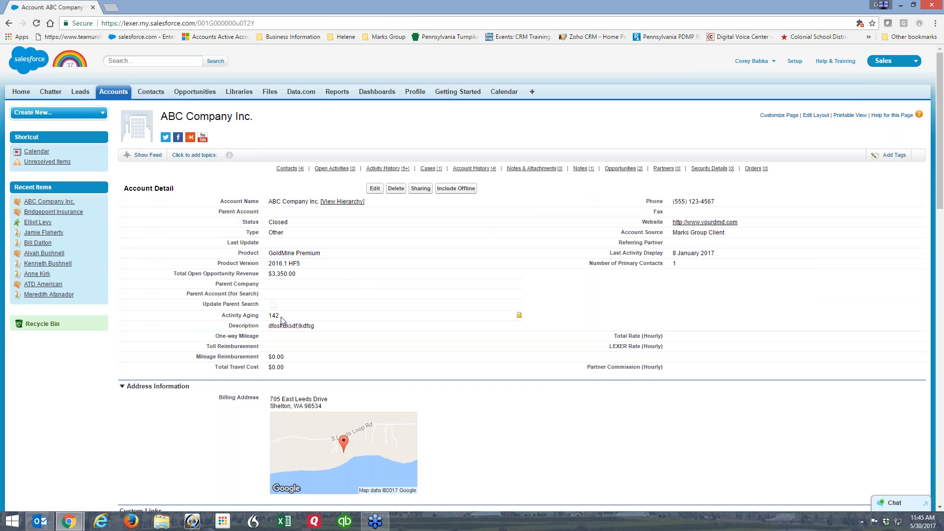
{"action": "left_click_drag", "start_coordinate": [279, 316], "coordinate": [269, 316]}
{"action": "left_click", "coordinate": [284, 316]}
{"action": "mouse_move", "coordinate": [381, 172]}
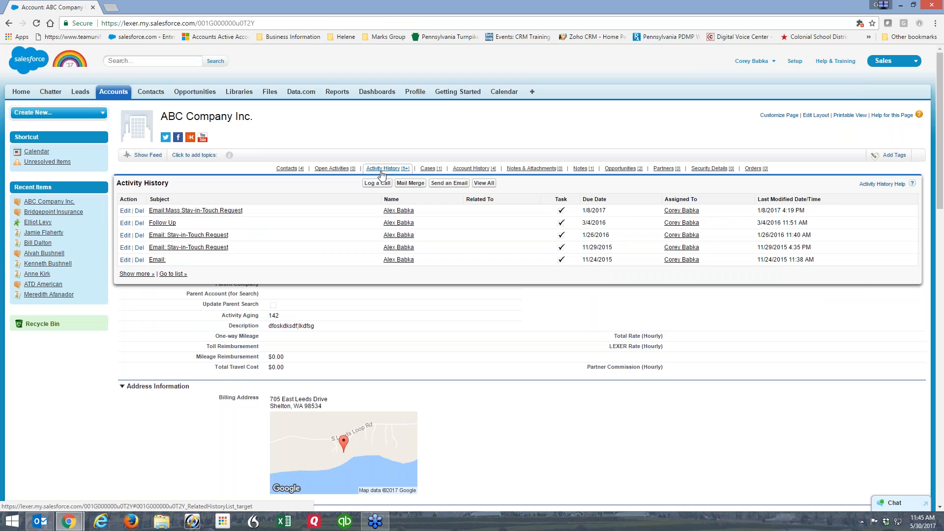
{"action": "left_click_drag", "start_coordinate": [582, 210], "coordinate": [608, 210]}
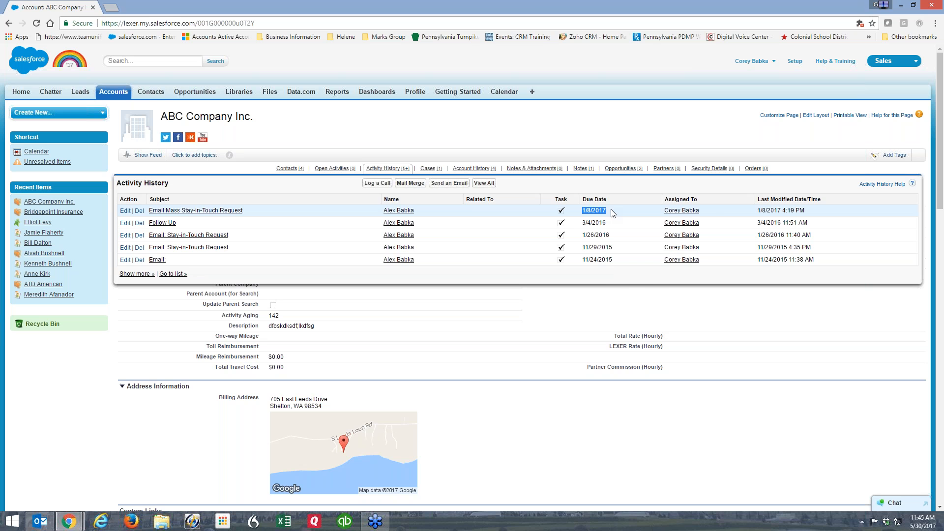
{"action": "mouse_move", "coordinate": [619, 169]}
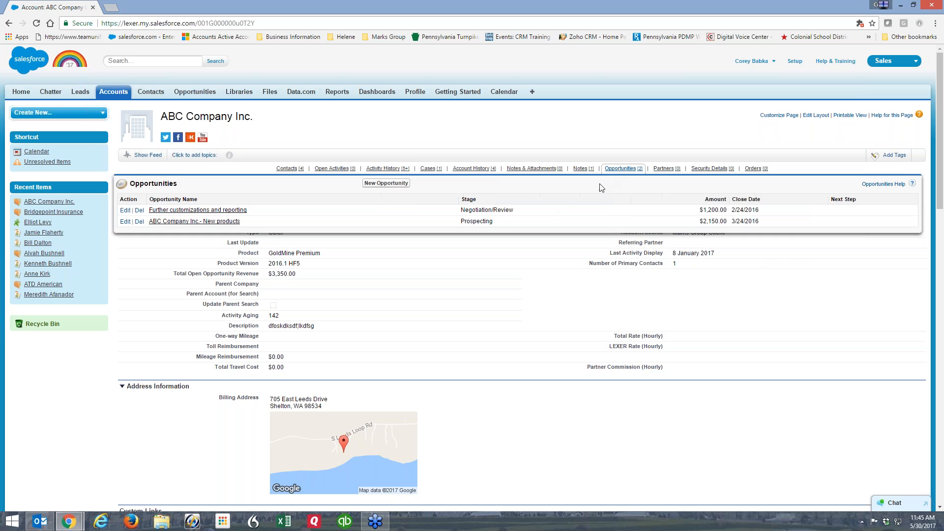
{"action": "mouse_move", "coordinate": [462, 172]}
{"action": "mouse_move", "coordinate": [389, 169]}
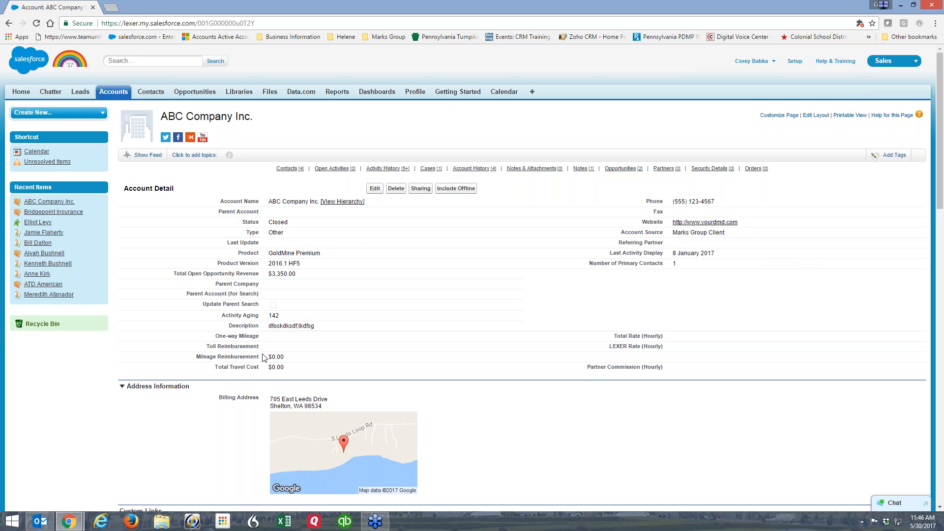
Step: Try to clear the Description text of the ABC Company Inc. account
{"action": "double_click", "coordinate": [297, 327]}
{"action": "key", "text": "BackSpace"}
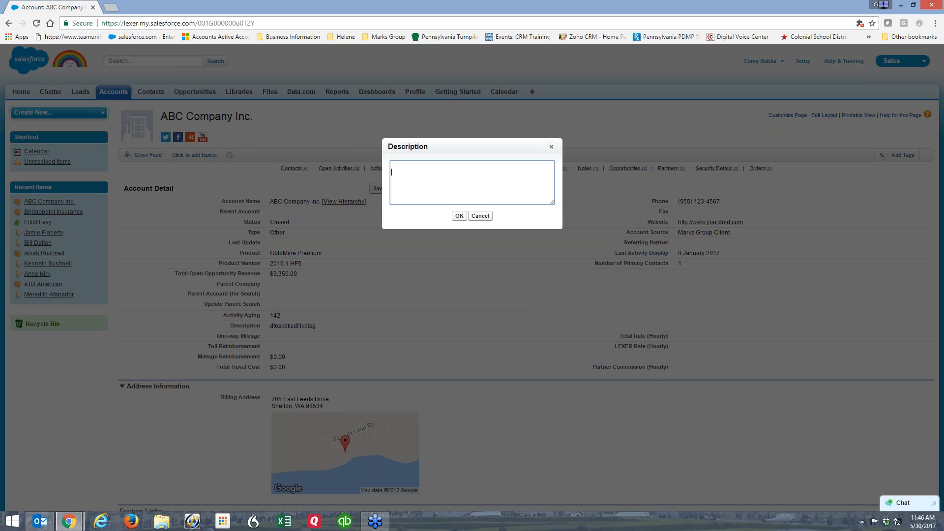
{"action": "left_click", "coordinate": [459, 216]}
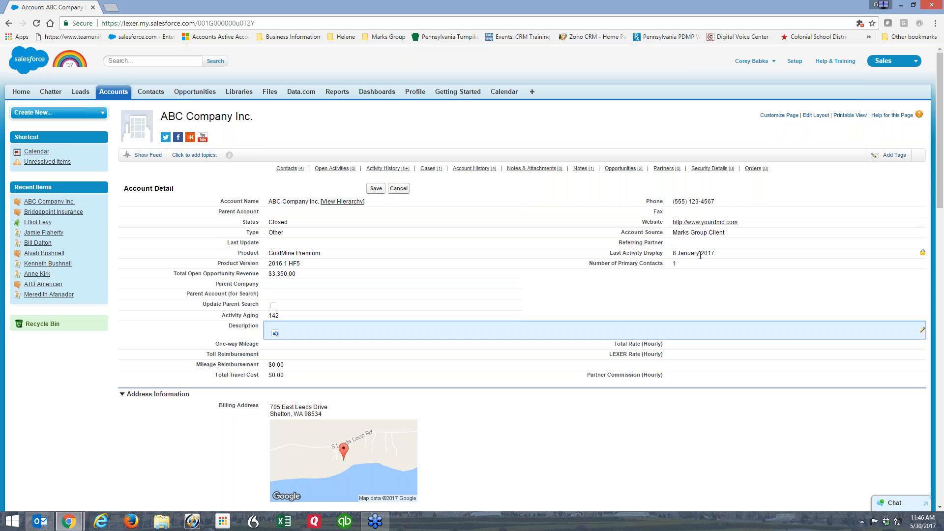
Step: Compare Activity Aging with the Last Activity Display date on ABC Company Inc., Bridgepoint Insurance and another recently viewed account
{"action": "left_click_drag", "start_coordinate": [715, 254], "coordinate": [673, 255]}
{"action": "left_click", "coordinate": [698, 276]}
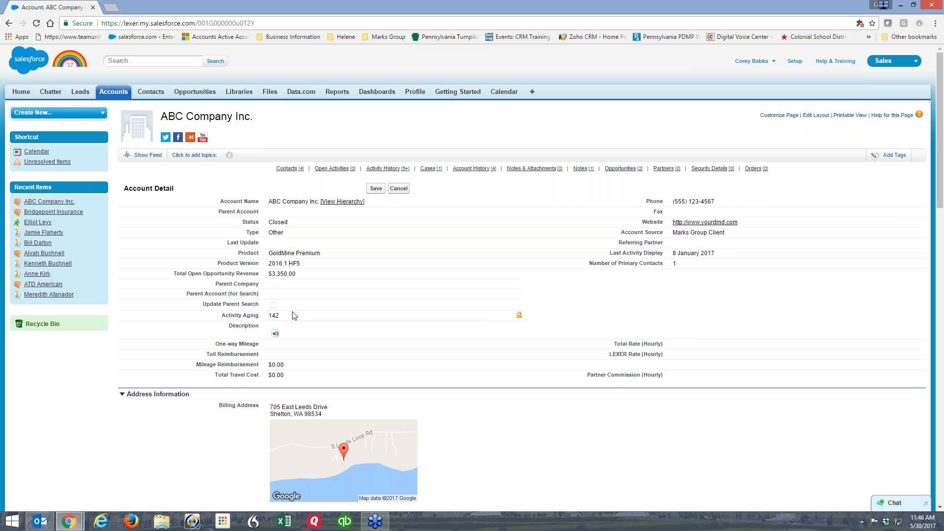
{"action": "left_click", "coordinate": [53, 212]}
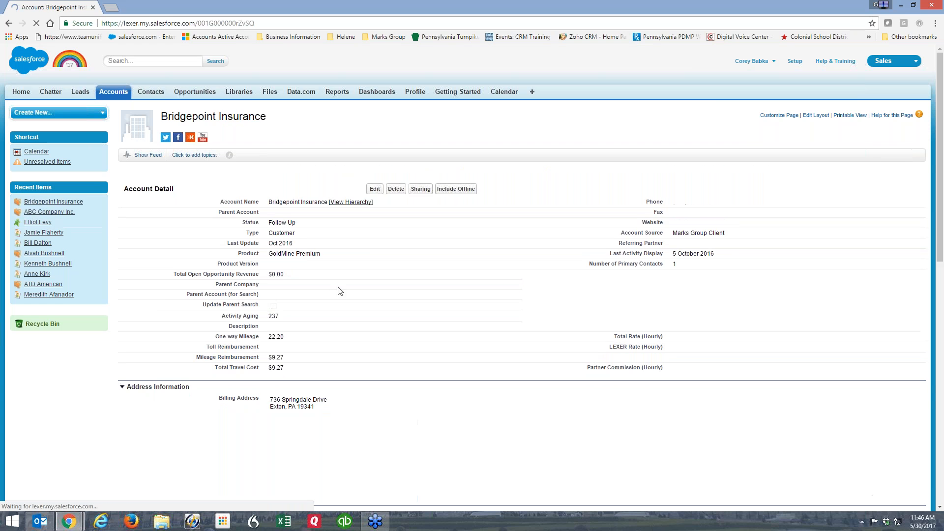
{"action": "left_click", "coordinate": [42, 254]}
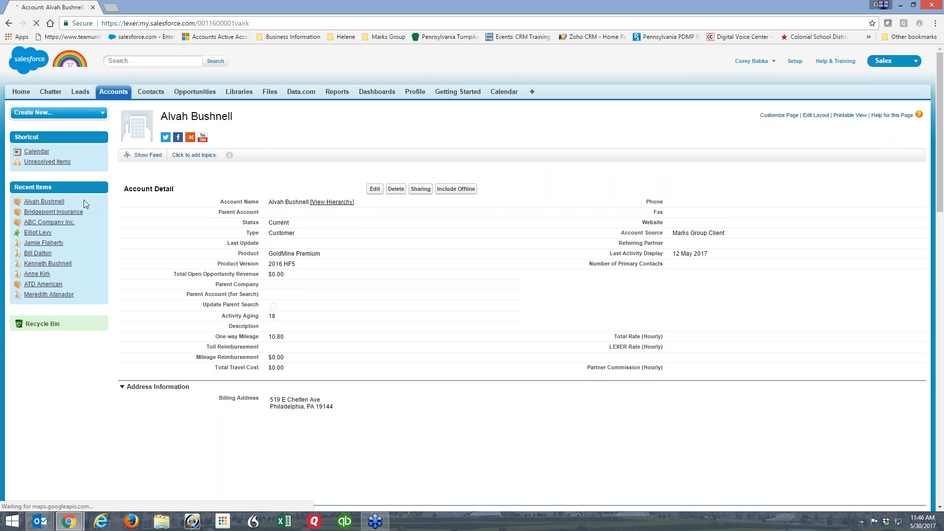
{"action": "left_click", "coordinate": [53, 212]}
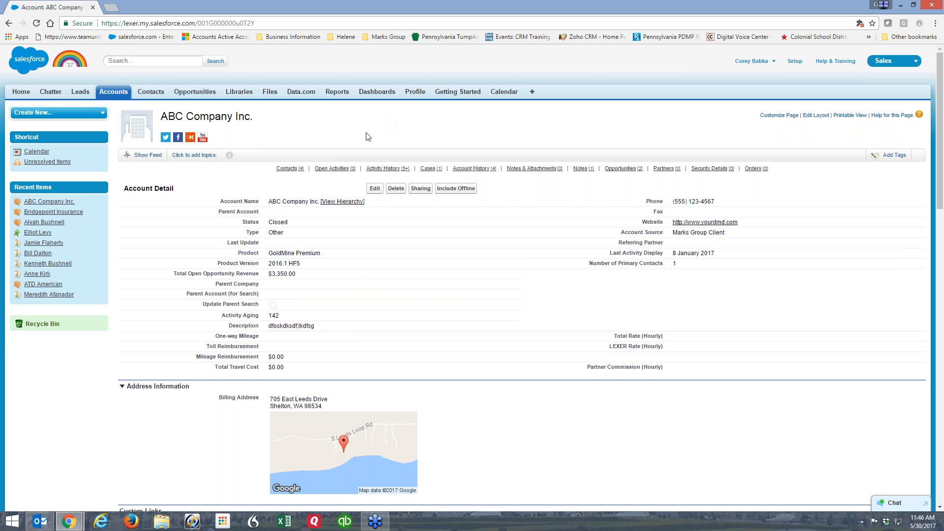
Step: Create a new report using the Accounts report type from the Accounts & Contacts category
{"action": "left_click", "coordinate": [336, 94]}
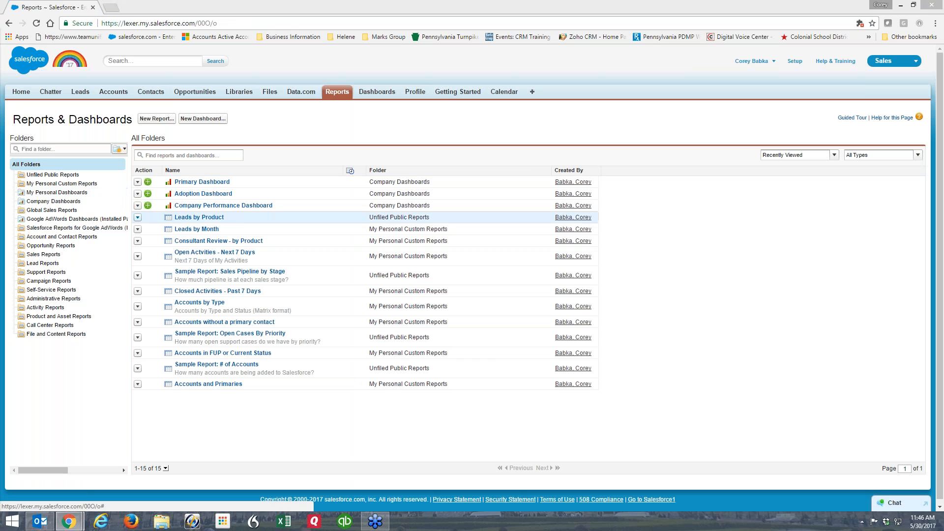
{"action": "left_click", "coordinate": [157, 119]}
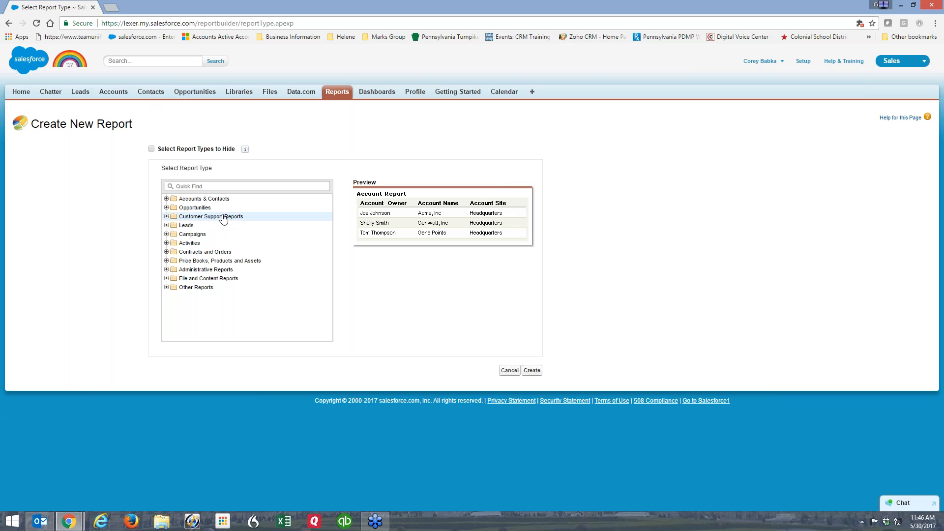
{"action": "left_click", "coordinate": [190, 199]}
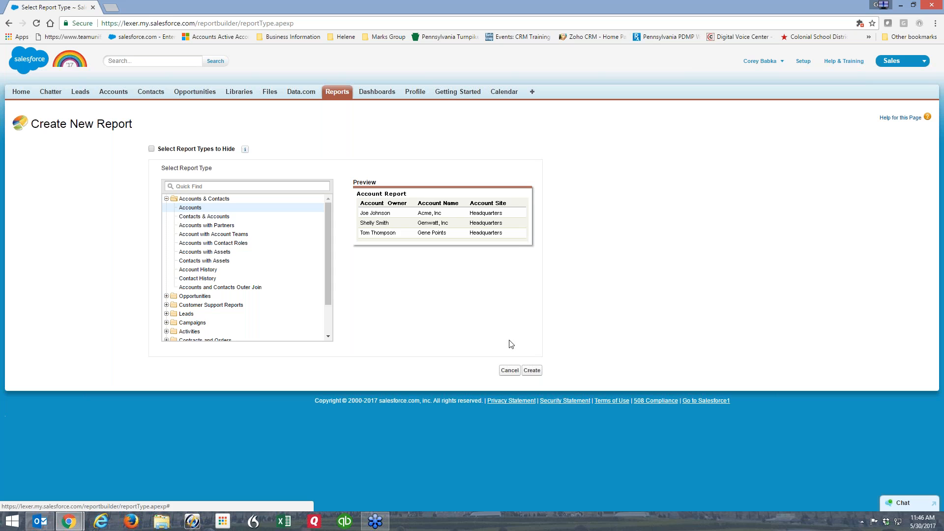
{"action": "left_click", "coordinate": [531, 370]}
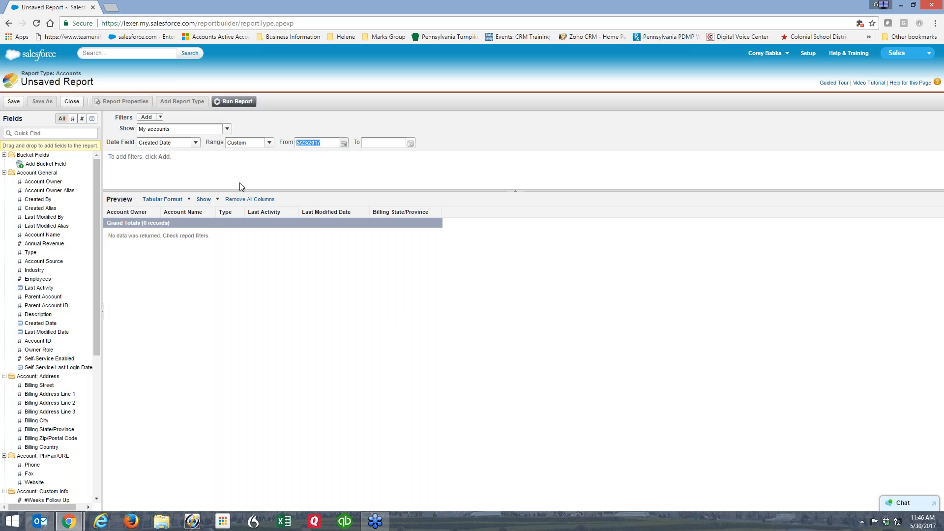
Step: Set the report to show All accounts with a Created Date range of All Time
{"action": "left_click", "coordinate": [170, 130]}
{"action": "left_click", "coordinate": [158, 155]}
{"action": "left_click", "coordinate": [245, 143]}
{"action": "left_click", "coordinate": [238, 152]}
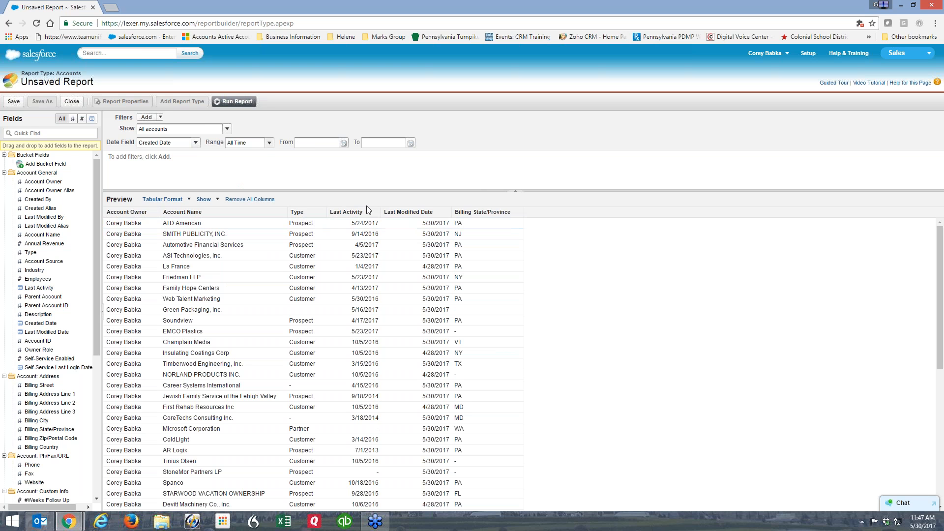
Step: Remove the Last Modified Date and Billing State/Province columns from the report
{"action": "left_click_drag", "start_coordinate": [408, 212], "coordinate": [7, 228]}
{"action": "left_click_drag", "start_coordinate": [409, 216], "coordinate": [53, 250]}
{"action": "left_click_drag", "start_coordinate": [418, 216], "coordinate": [58, 248]}
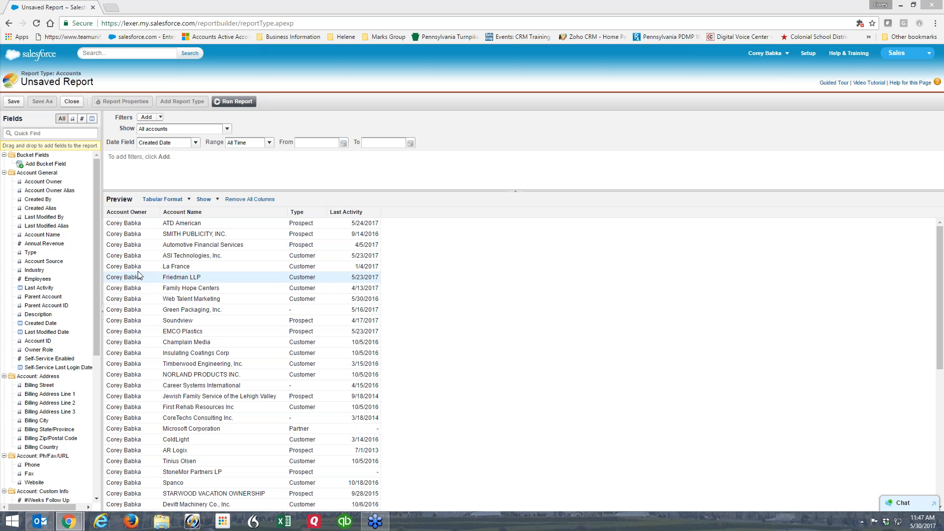
Step: Find the Type field and add a report filter where Type equals Customer
{"action": "left_click", "coordinate": [51, 132]}
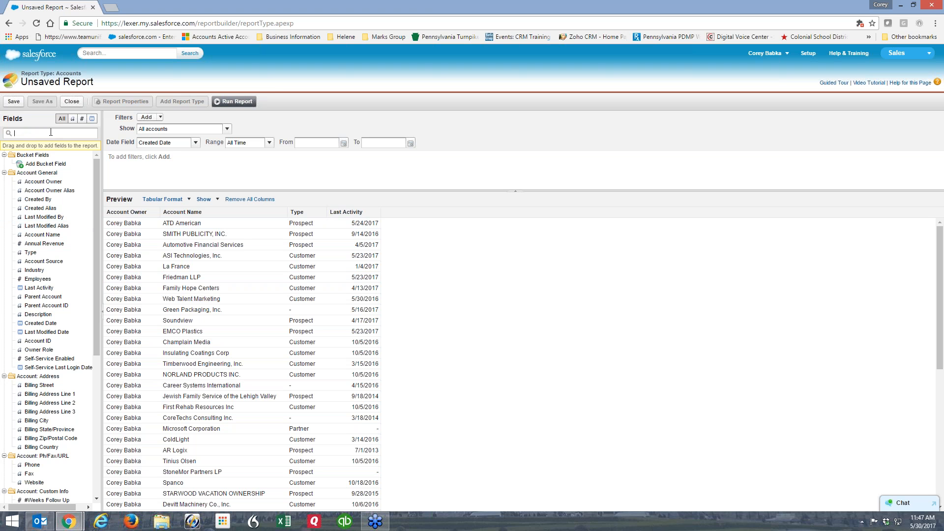
{"action": "type", "text": "type"}
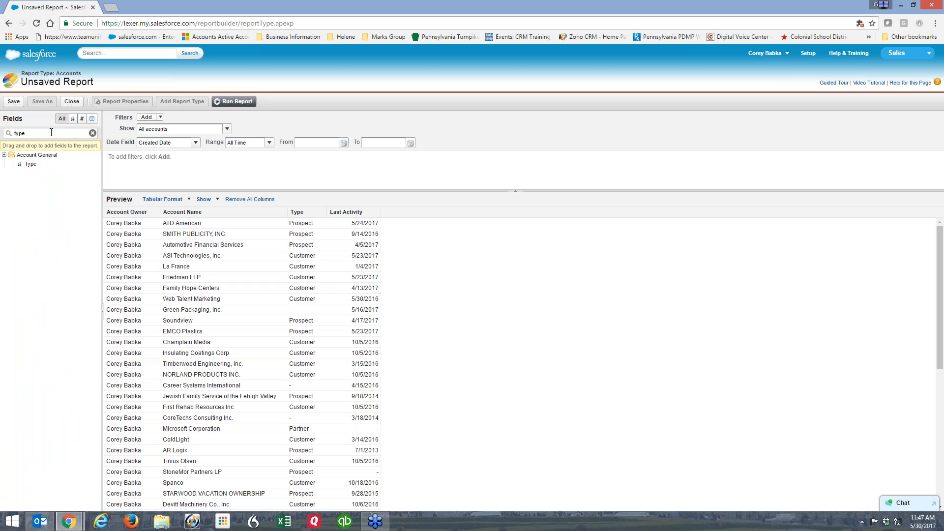
{"action": "left_click_drag", "start_coordinate": [30, 164], "coordinate": [241, 168]}
{"action": "left_click", "coordinate": [352, 157]}
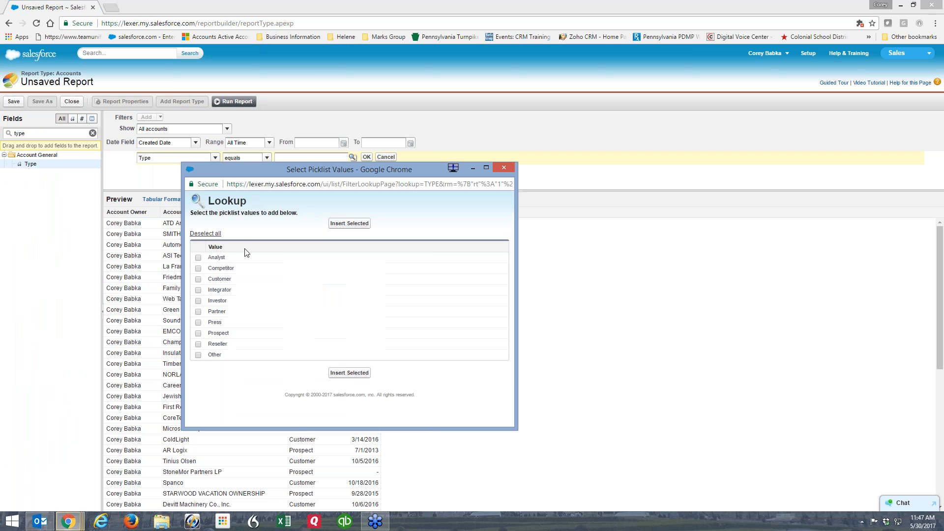
{"action": "left_click", "coordinate": [198, 279]}
{"action": "left_click", "coordinate": [349, 372]}
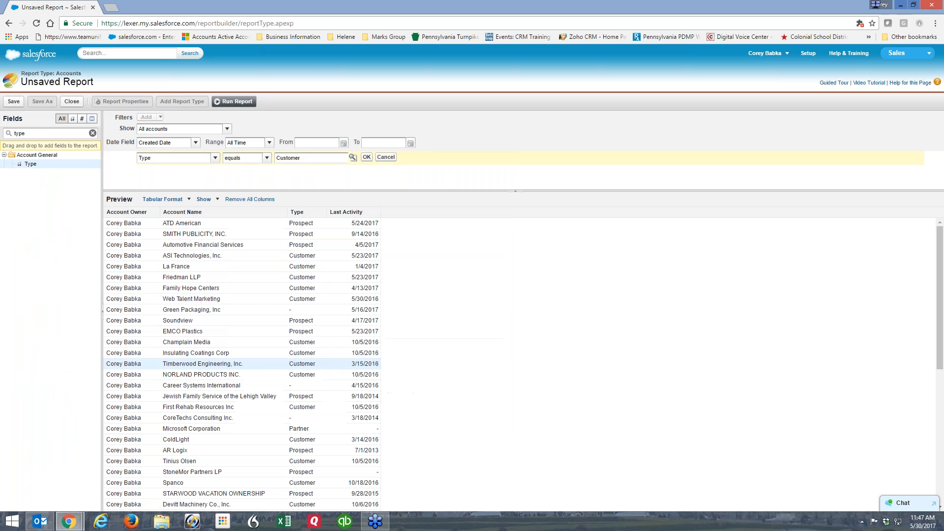
{"action": "left_click", "coordinate": [366, 157]}
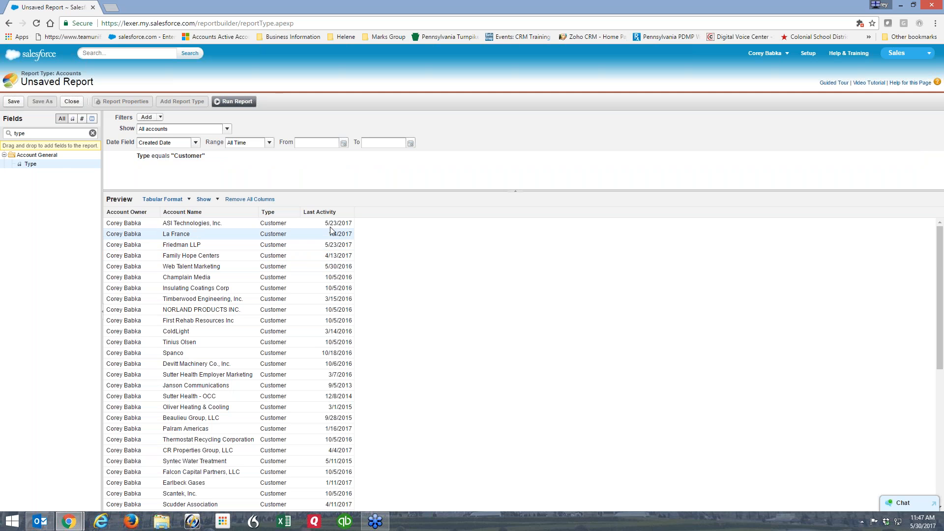
Step: Find the Activity Aging field and add it as a report column after Last Activity
{"action": "double_click", "coordinate": [21, 132]}
{"action": "type", "text": "aging"}
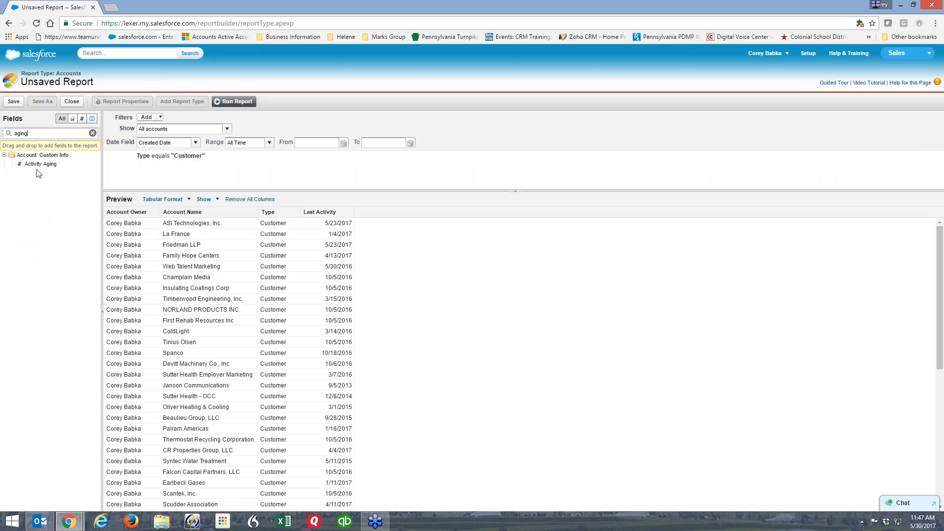
{"action": "left_click_drag", "start_coordinate": [39, 164], "coordinate": [356, 221]}
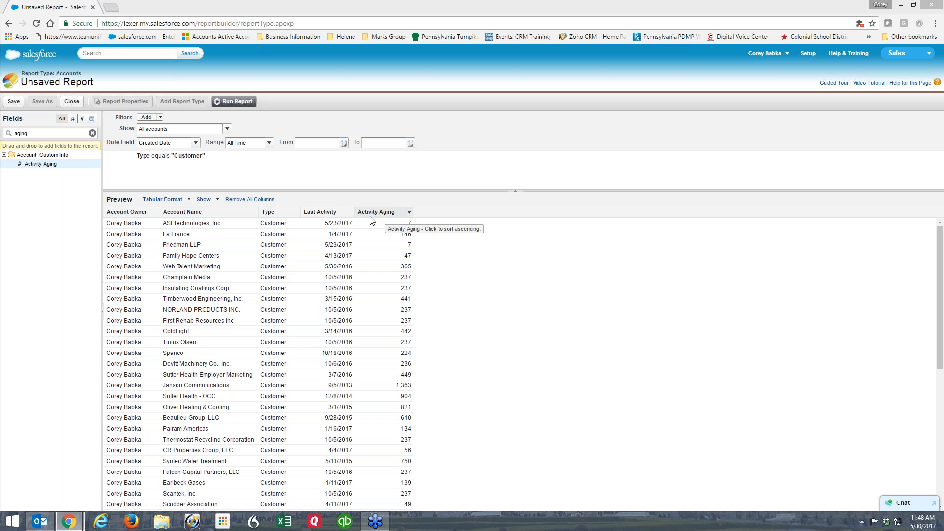
Step: Limit the report to 10 rows sorted by Last Activity in descending order
{"action": "left_click", "coordinate": [408, 212]}
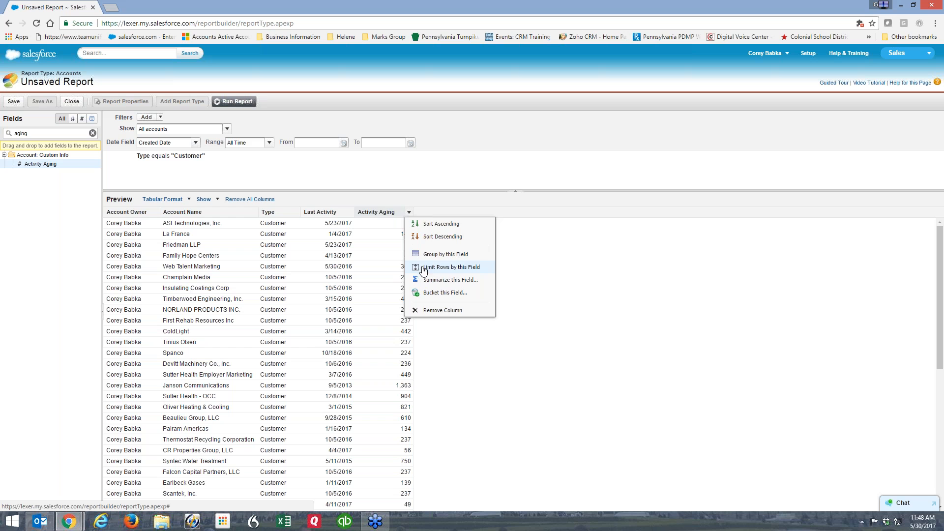
{"action": "left_click", "coordinate": [350, 212]}
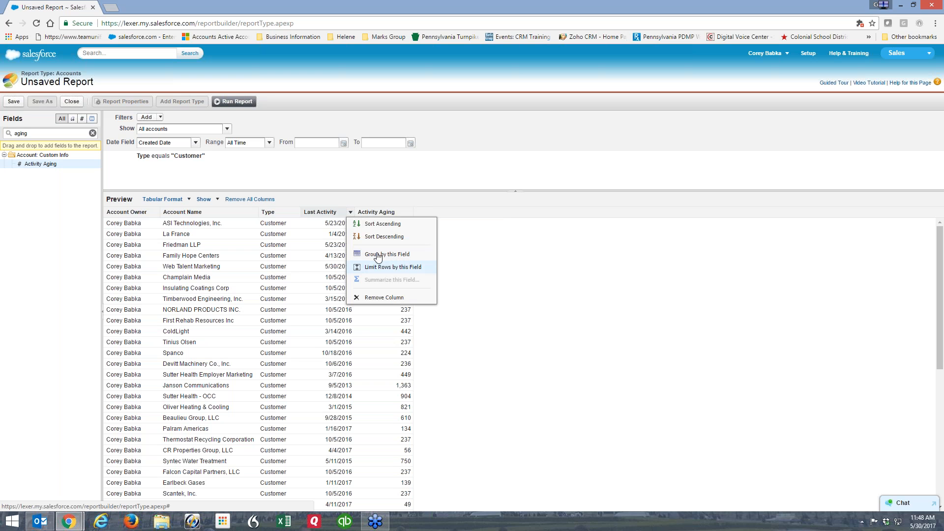
{"action": "left_click", "coordinate": [408, 212]}
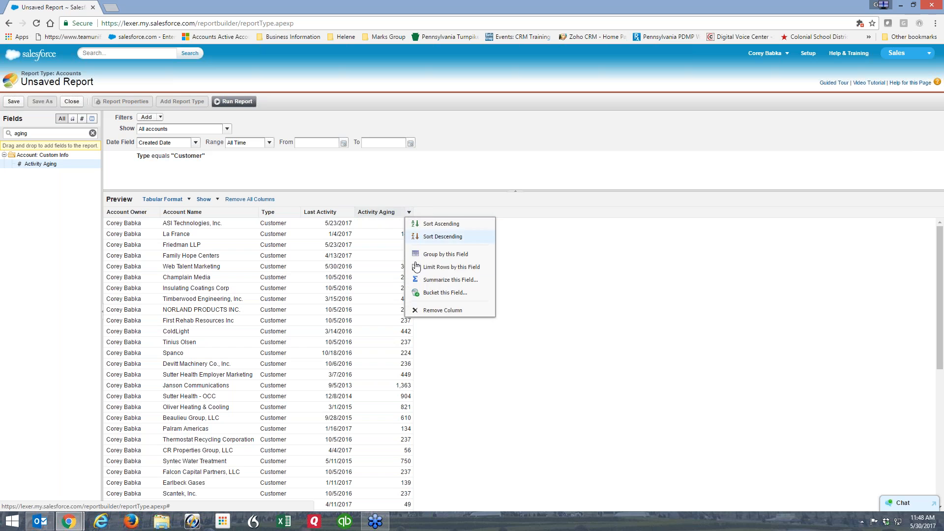
{"action": "left_click", "coordinate": [350, 213]}
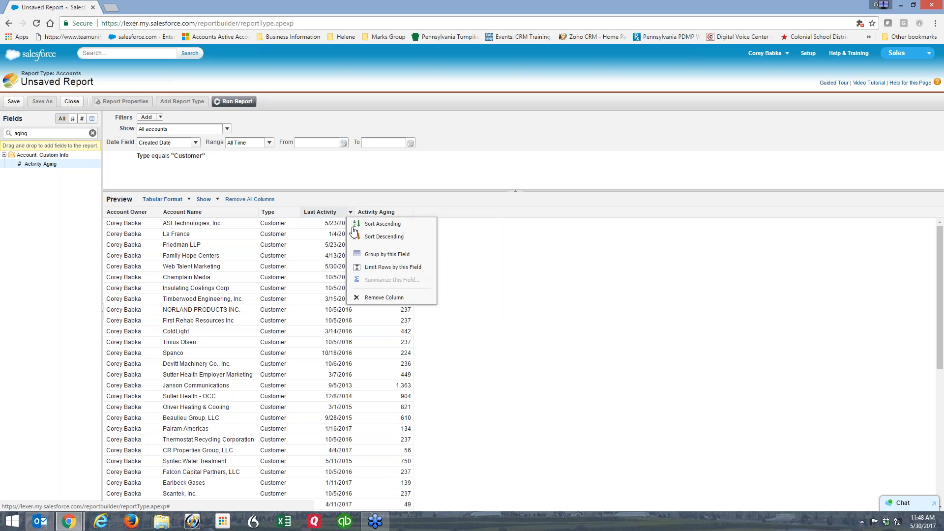
{"action": "left_click", "coordinate": [357, 268]}
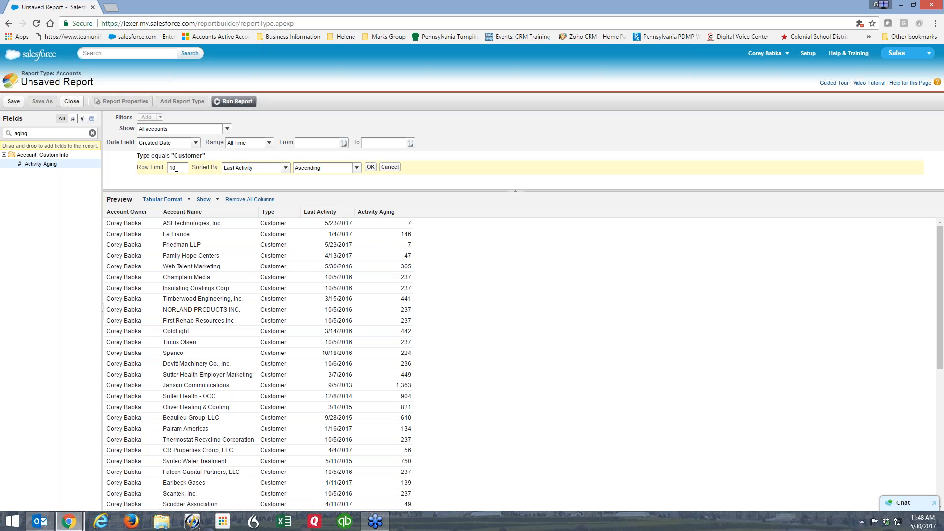
{"action": "left_click", "coordinate": [326, 168]}
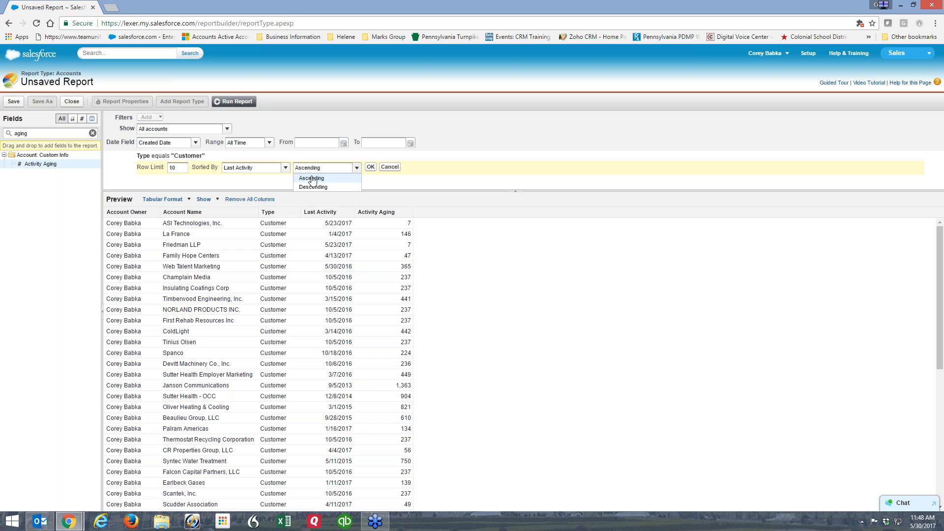
{"action": "left_click", "coordinate": [322, 187]}
{"action": "left_click", "coordinate": [370, 168]}
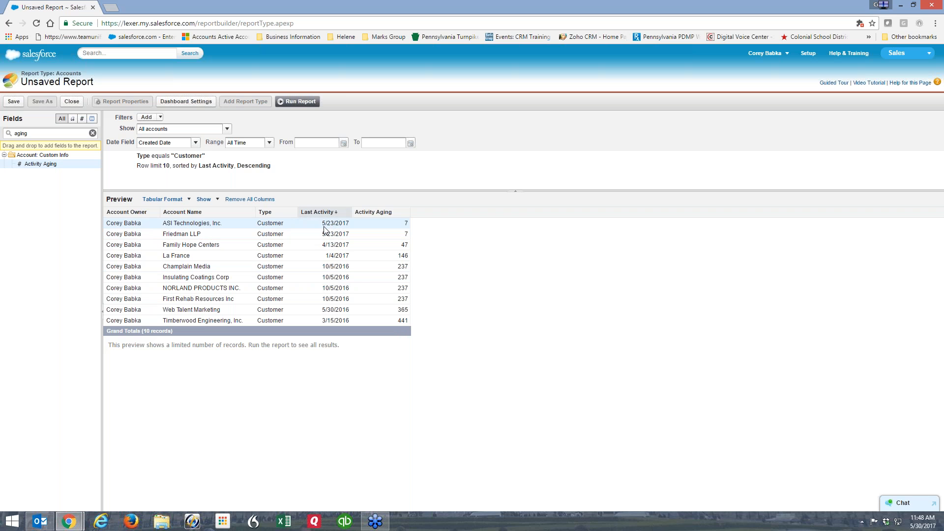
{"action": "left_click", "coordinate": [0, 312]}
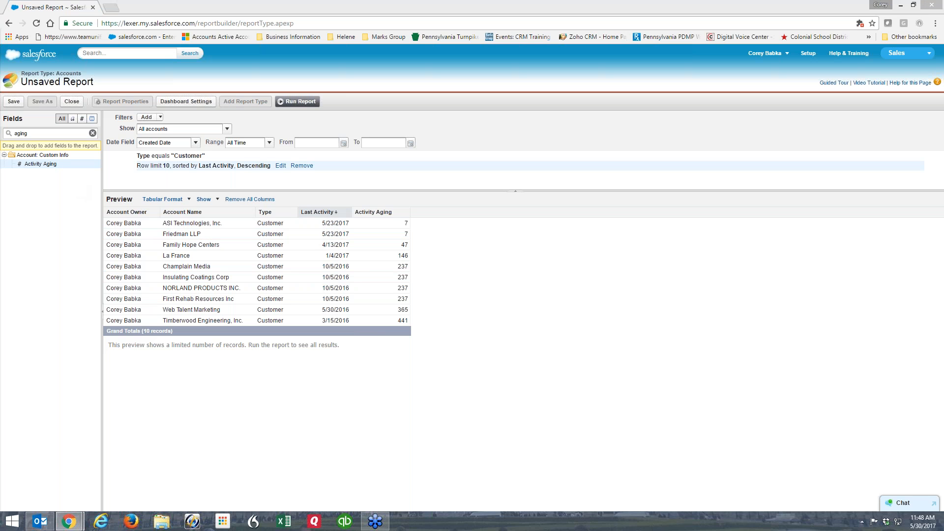
Step: Edit the row limit filter so the rows are sorted by Activity Aging
{"action": "left_click", "coordinate": [279, 166]}
{"action": "left_click", "coordinate": [284, 169]}
{"action": "left_click", "coordinate": [245, 219]}
{"action": "left_click", "coordinate": [370, 167]}
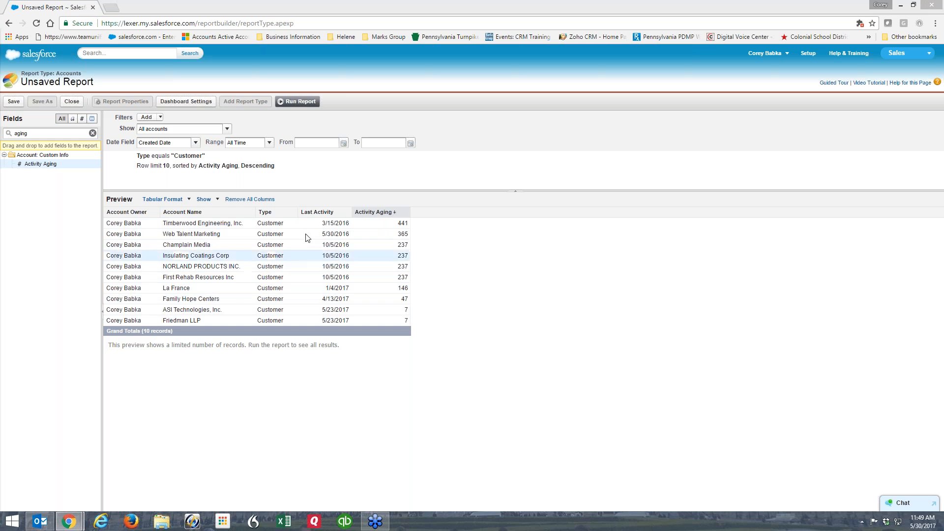
{"action": "left_click", "coordinate": [348, 212]}
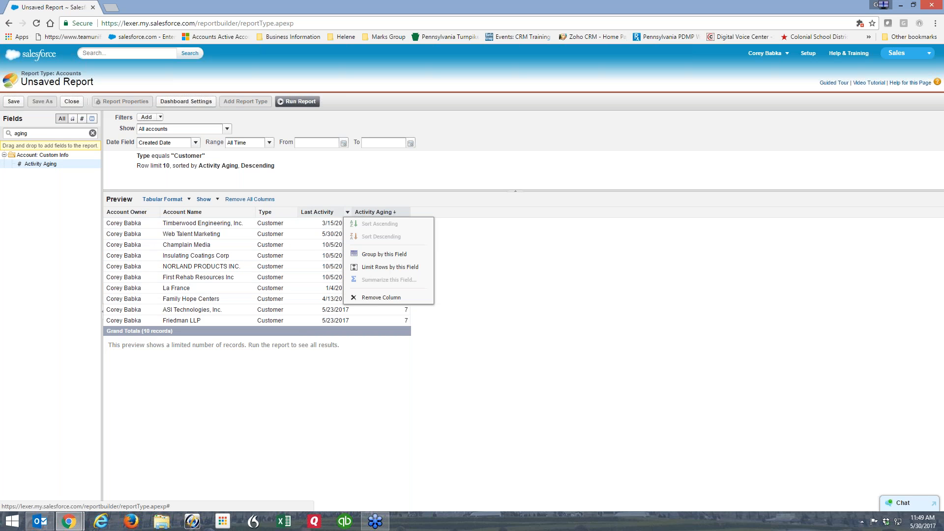
{"action": "left_click", "coordinate": [442, 246]}
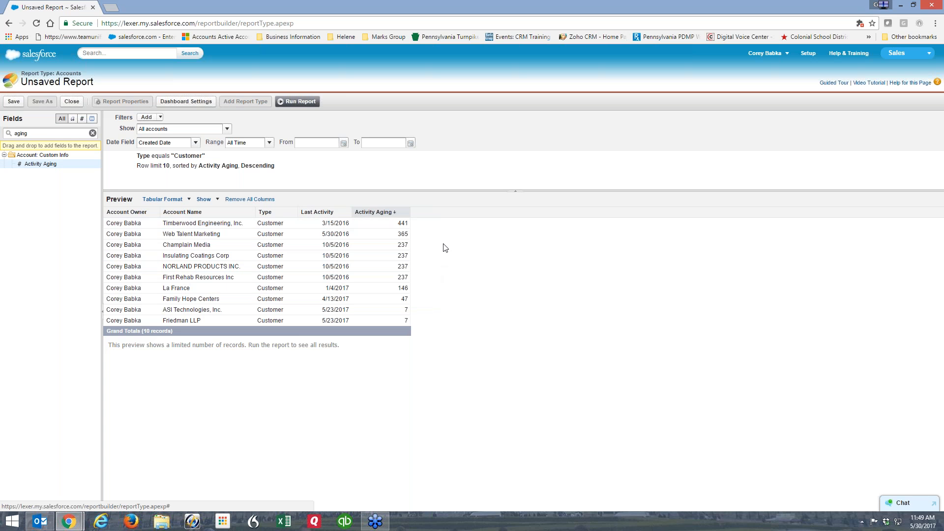
{"action": "left_click", "coordinate": [406, 212]}
{"action": "left_click", "coordinate": [554, 309]}
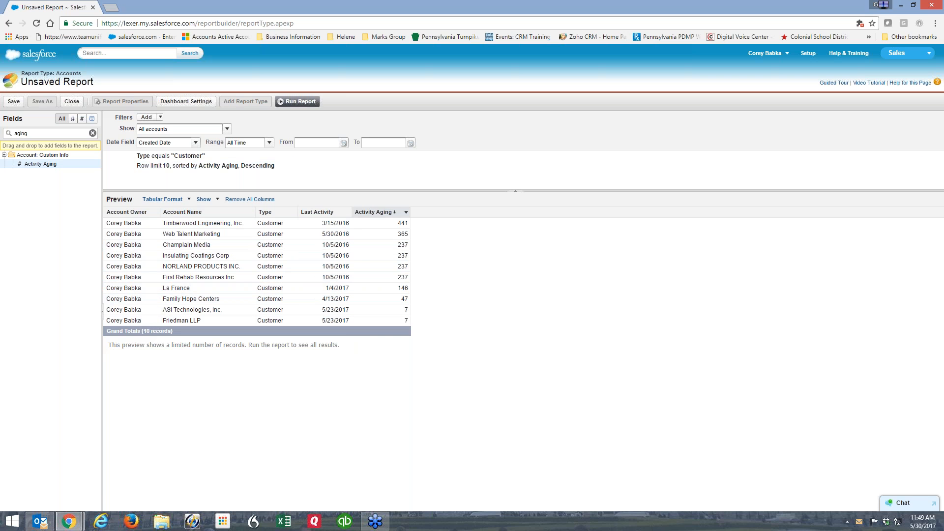
Step: Remove the report's row limit and re-create it as 10 rows sorted by Activity Aging in descending order
{"action": "left_click", "coordinate": [406, 212]}
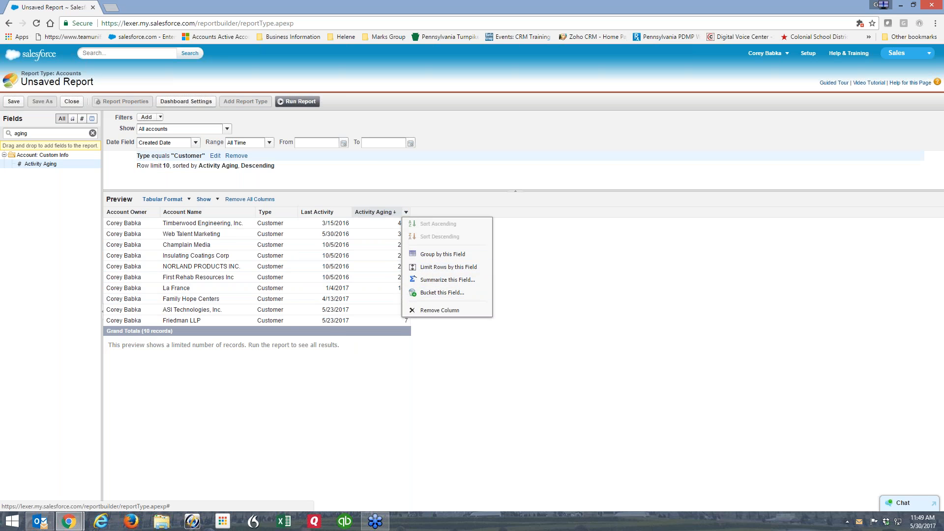
{"action": "left_click", "coordinate": [313, 166]}
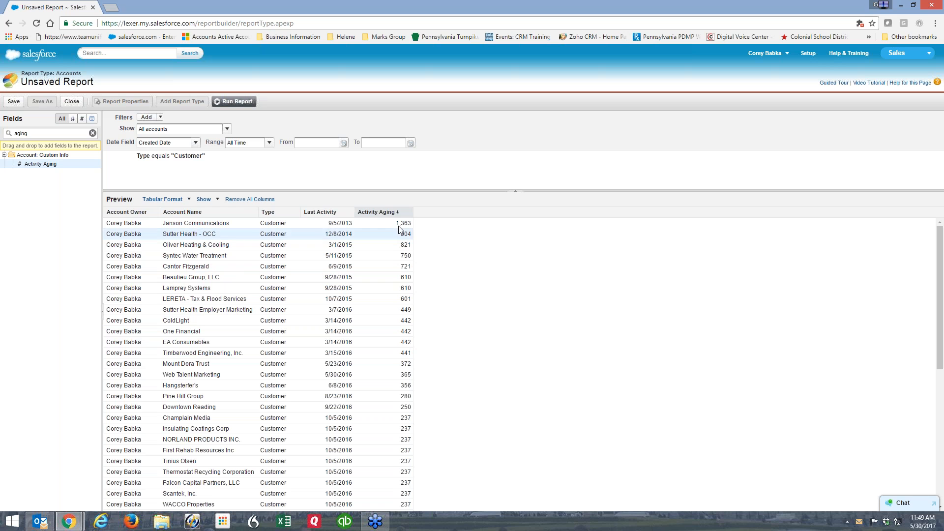
{"action": "left_click", "coordinate": [408, 212]}
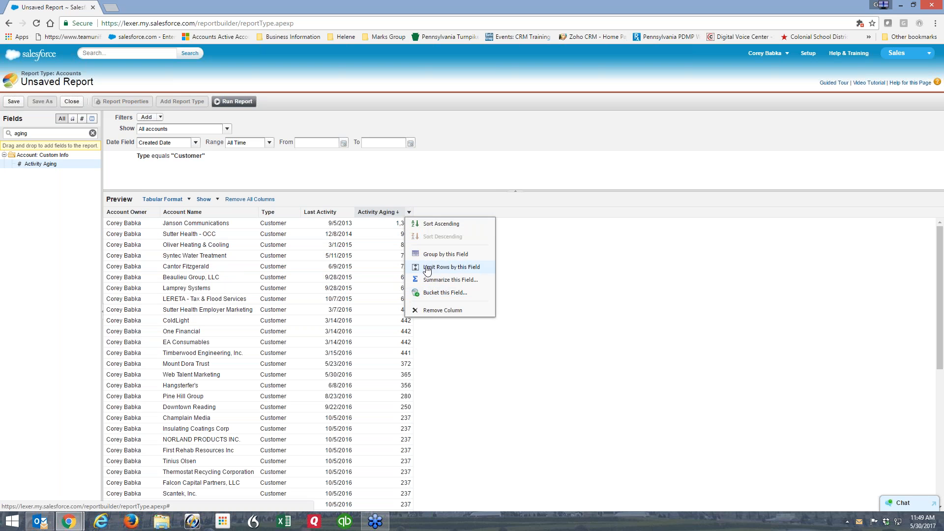
{"action": "left_click", "coordinate": [426, 269]}
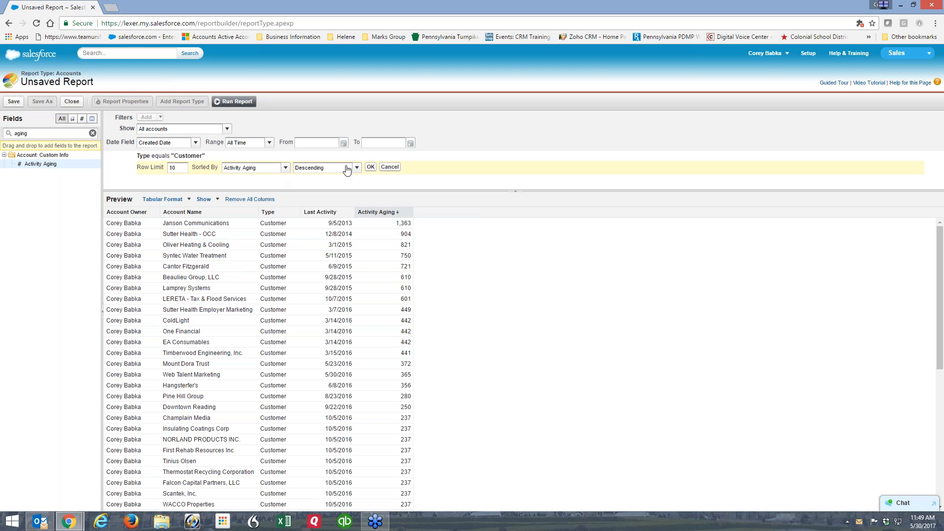
{"action": "left_click", "coordinate": [370, 168]}
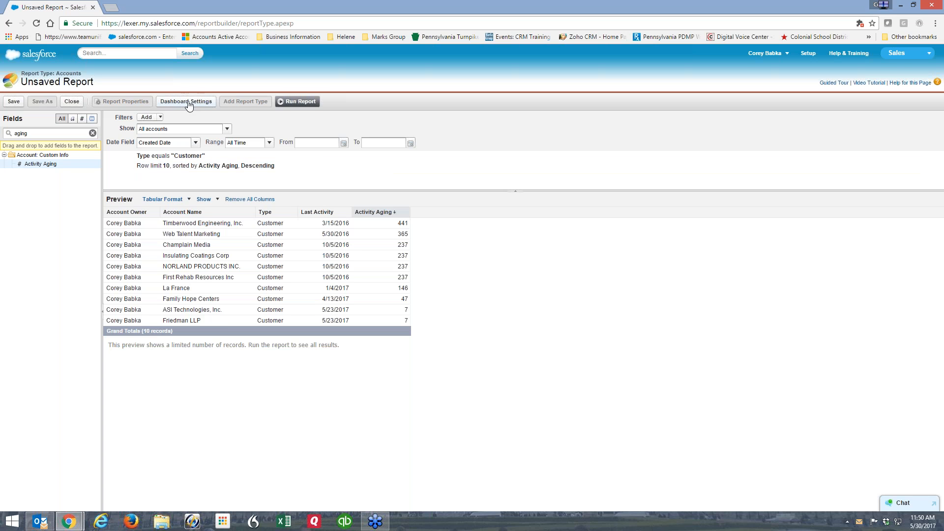
Step: Configure the report's dashboard settings with Account Name as the name and Activity Aging as the value
{"action": "left_click", "coordinate": [188, 104]}
{"action": "left_click", "coordinate": [464, 274]}
{"action": "left_click", "coordinate": [462, 304]}
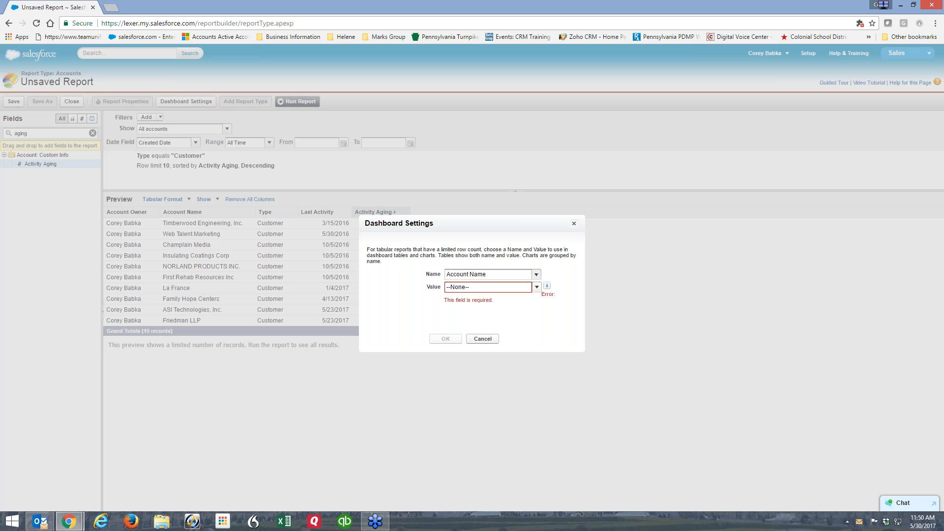
{"action": "left_click", "coordinate": [536, 288]}
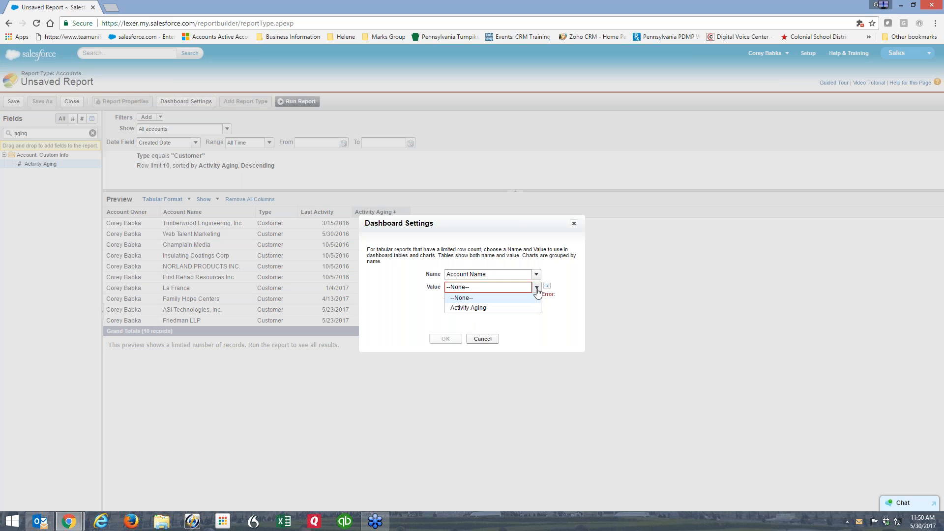
{"action": "left_click", "coordinate": [469, 308]}
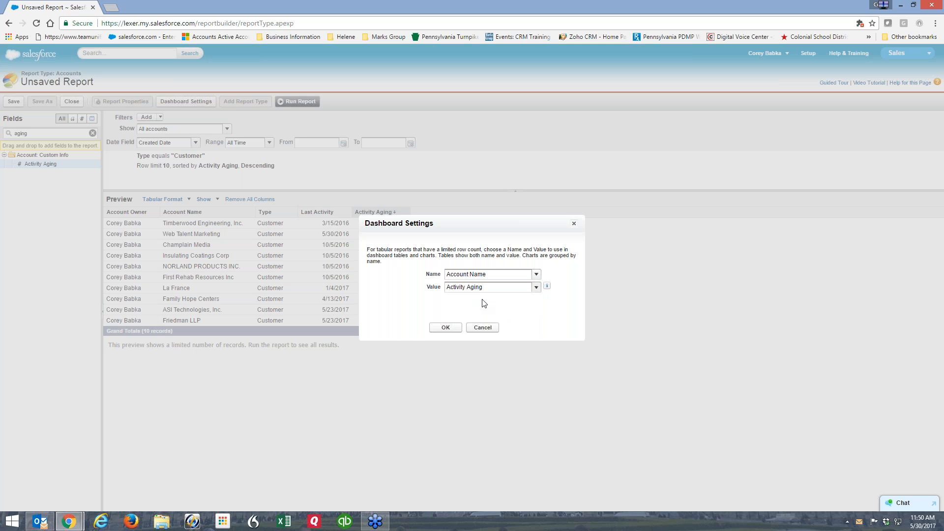
{"action": "left_click", "coordinate": [446, 327]}
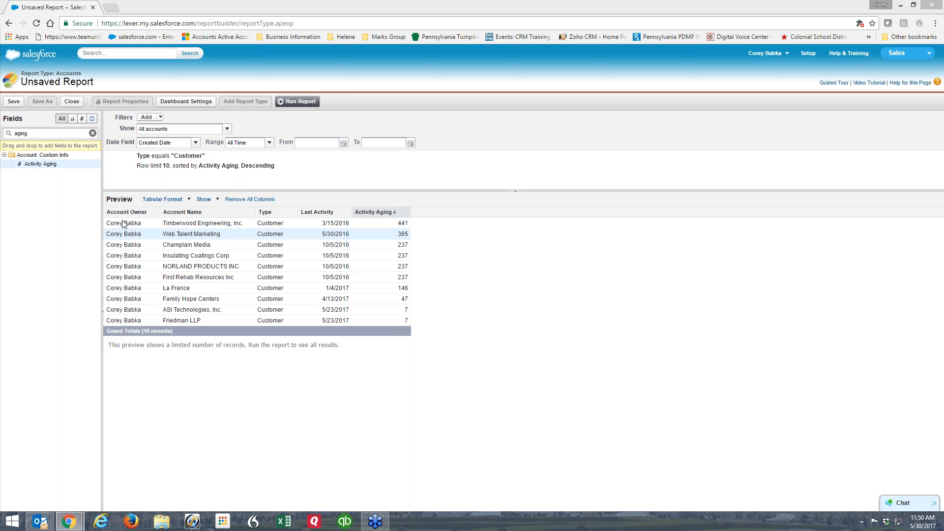
Step: Save the report as Activity Aging in the Unfiled Public Reports folder and run it
{"action": "left_click", "coordinate": [13, 102]}
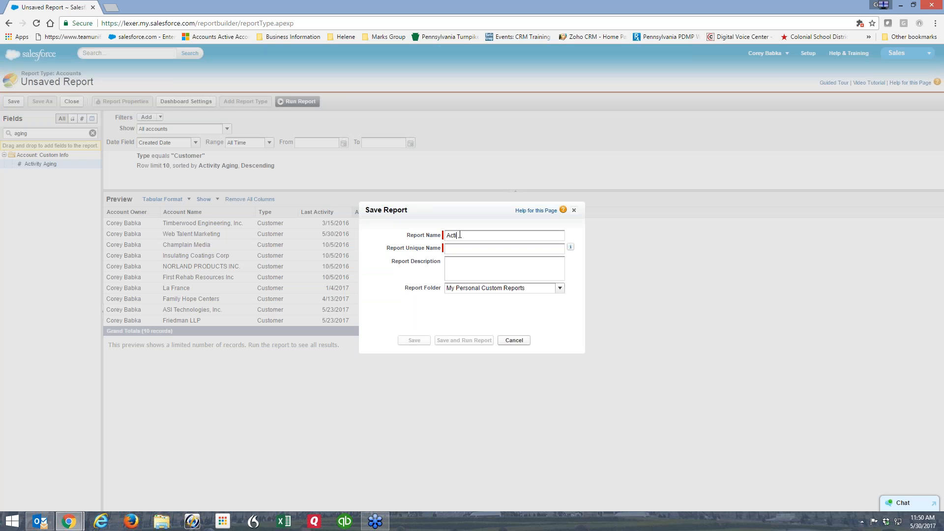
{"action": "type", "text": "Activity Aging"}
{"action": "key", "text": "Tab"}
{"action": "key", "text": "Tab"}
{"action": "key", "text": "Tab"}
{"action": "left_click", "coordinate": [498, 290]}
{"action": "left_click", "coordinate": [559, 290]}
{"action": "left_click", "coordinate": [499, 308]}
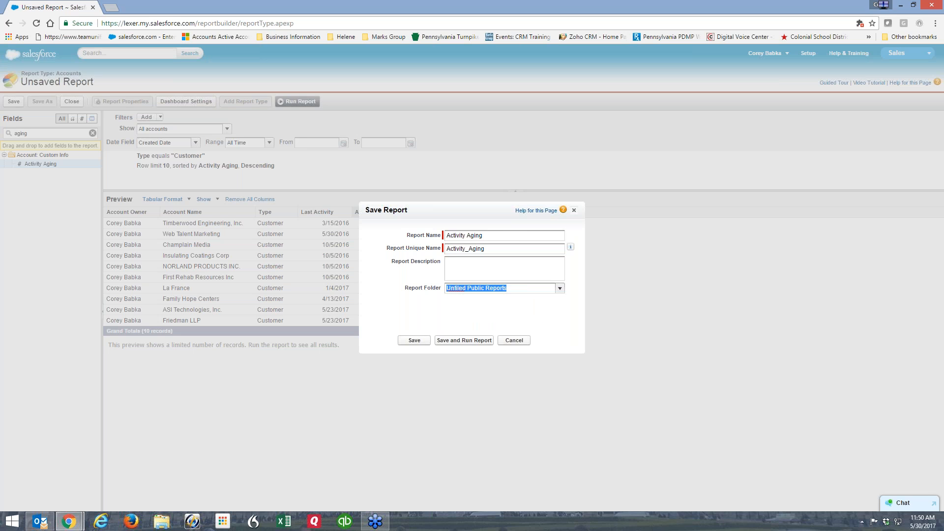
{"action": "left_click", "coordinate": [416, 341]}
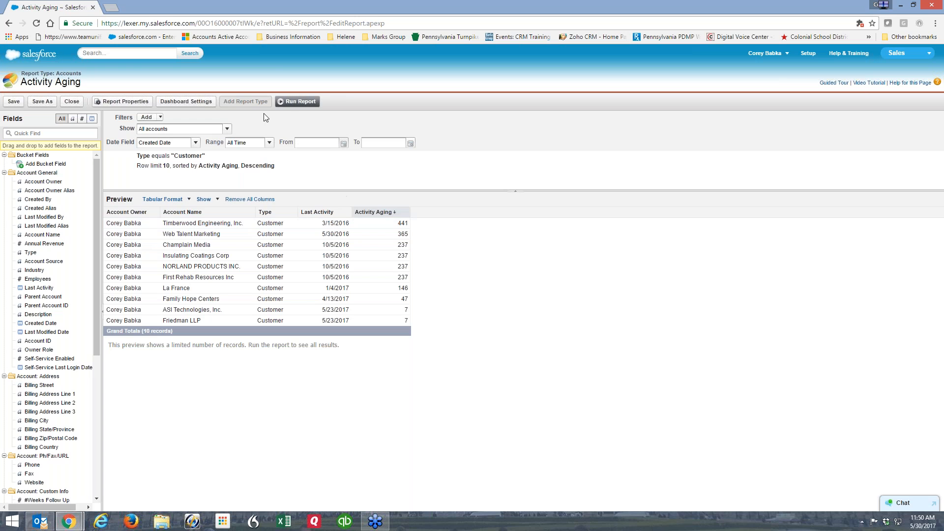
{"action": "left_click", "coordinate": [295, 101]}
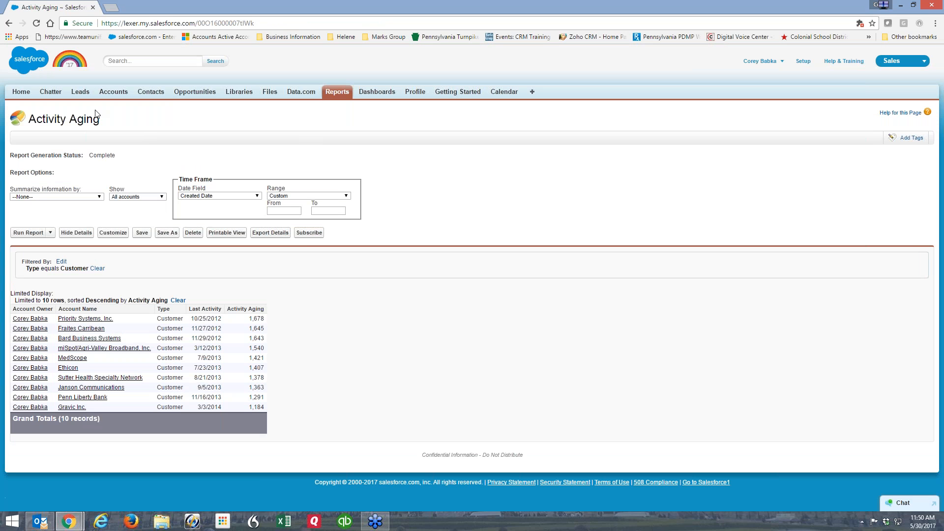
Step: Open the Primary Dashboard for editing
{"action": "left_click", "coordinate": [111, 95]}
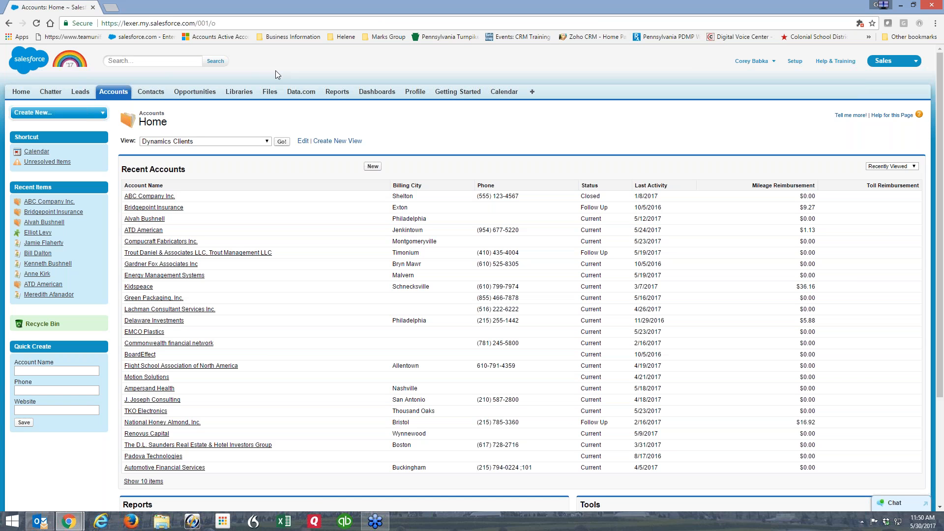
{"action": "left_click", "coordinate": [382, 93]}
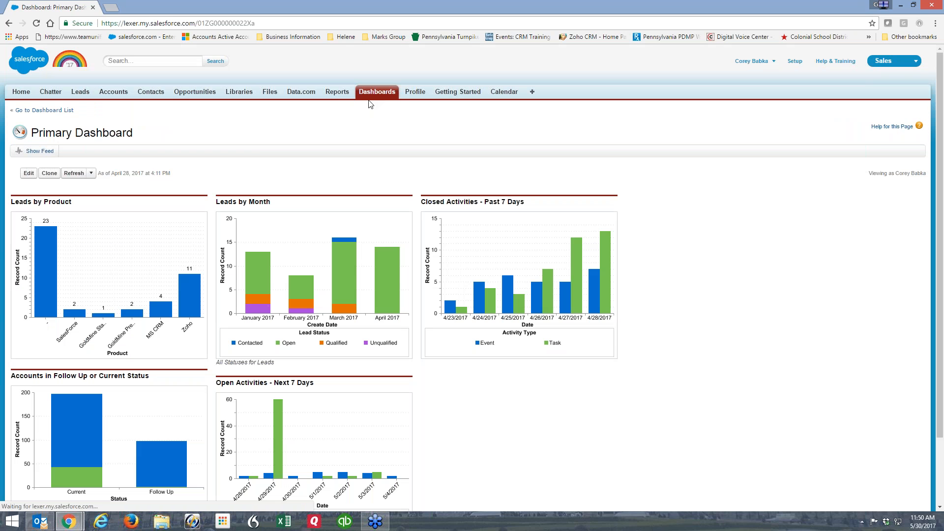
{"action": "left_click", "coordinate": [146, 174]}
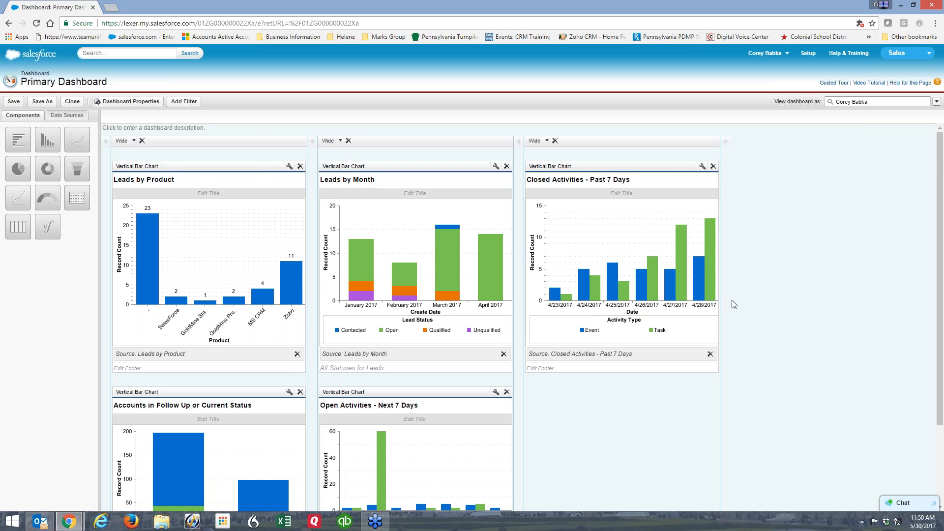
Step: Add a table component below the Closed Activities - Past 7 Days chart and title it "Customers that haven't been touched"
{"action": "scroll", "coordinate": [732, 303], "scroll_direction": "down", "scroll_amount": 1}
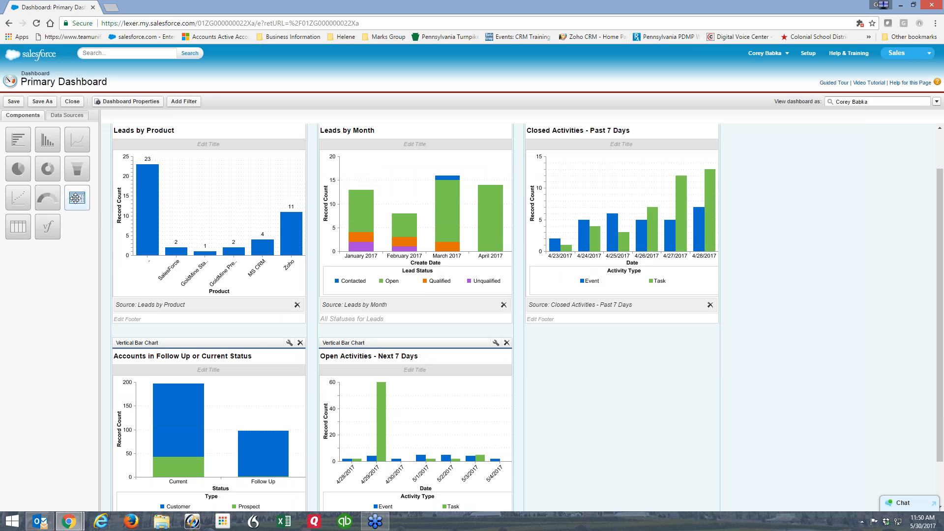
{"action": "left_click_drag", "start_coordinate": [75, 198], "coordinate": [576, 375]}
{"action": "scroll", "coordinate": [801, 316], "scroll_direction": "down", "scroll_amount": 1}
{"action": "left_click", "coordinate": [621, 317]}
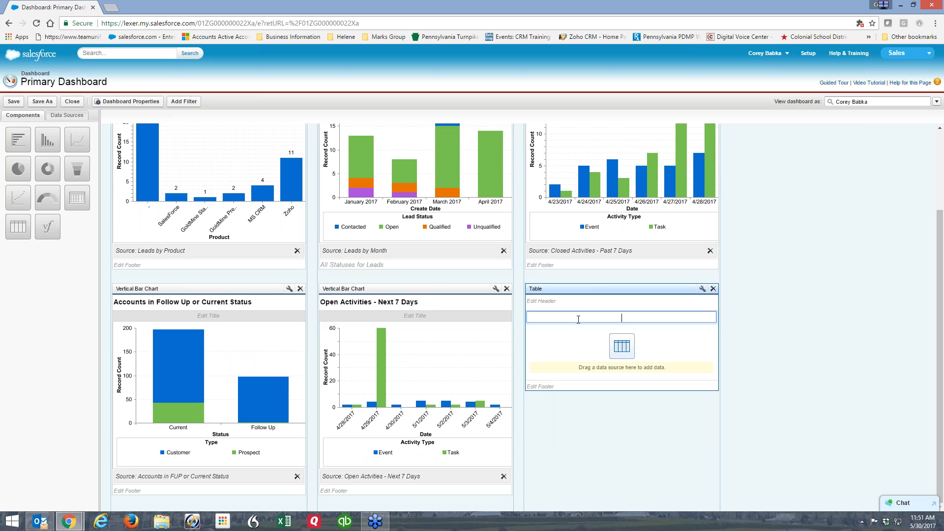
{"action": "type", "text": "Customers that haven't been touched in a"}
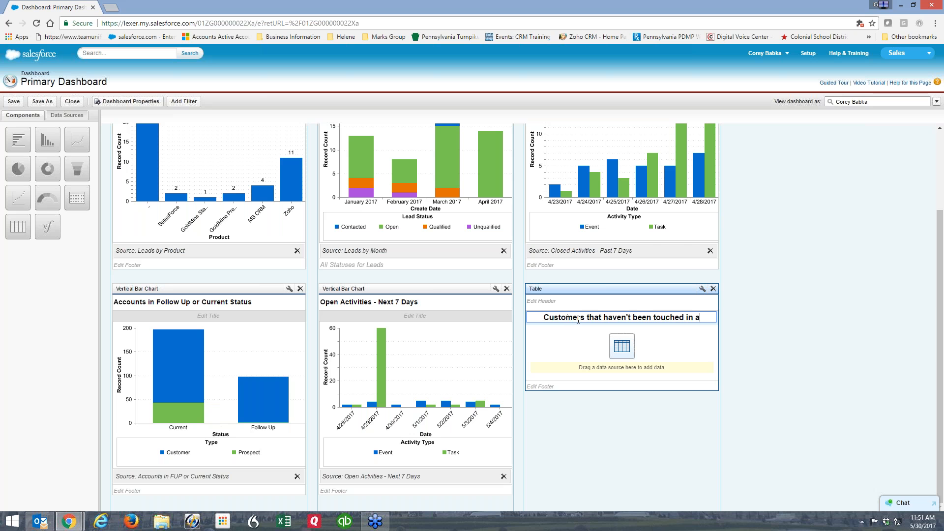
{"action": "key", "text": "BackSpace"}
{"action": "key", "text": "BackSpace"}
{"action": "key", "text": "BackSpace"}
{"action": "key", "text": "BackSpace"}
{"action": "key", "text": "BackSpace"}
{"action": "key", "text": "BackSpace"}
{"action": "left_click", "coordinate": [845, 346]}
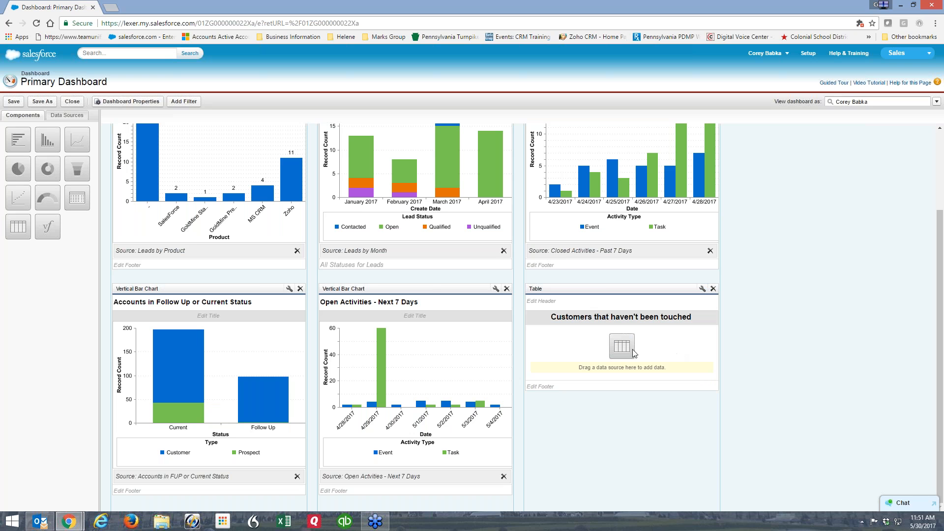
Step: Assign the Activity Aging report from Unfiled Public Reports as the new table's data source and save the dashboard
{"action": "left_click", "coordinate": [68, 115]}
{"action": "left_click", "coordinate": [5, 157]}
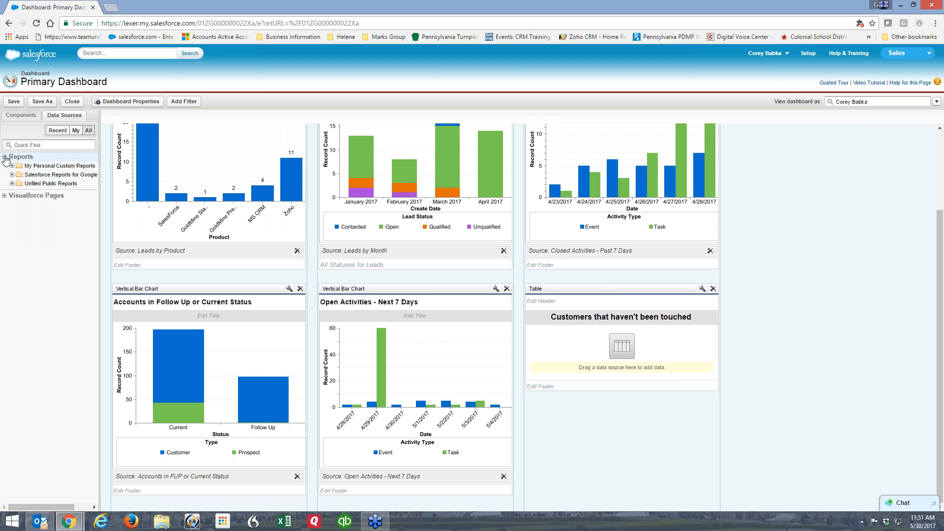
{"action": "left_click", "coordinate": [12, 183]}
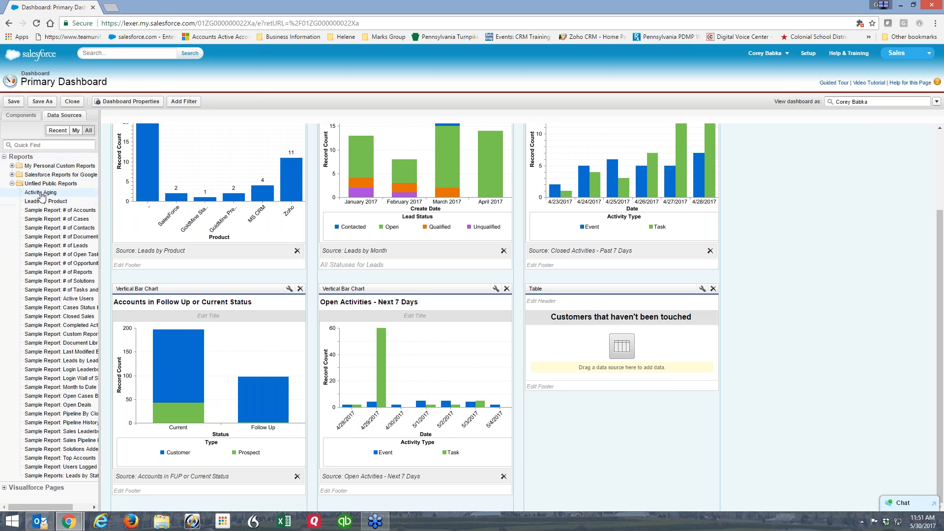
{"action": "left_click_drag", "start_coordinate": [41, 192], "coordinate": [622, 345]}
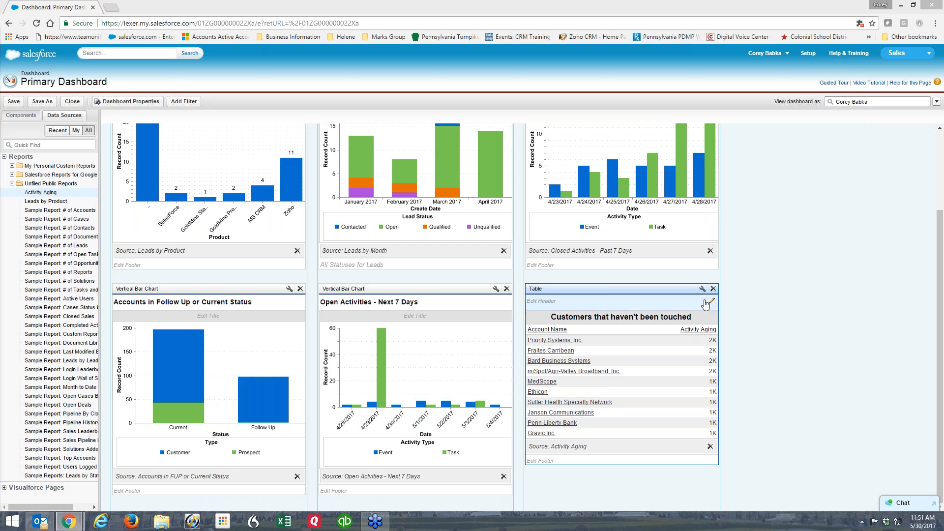
{"action": "scroll", "coordinate": [812, 299], "scroll_direction": "up", "scroll_amount": 3}
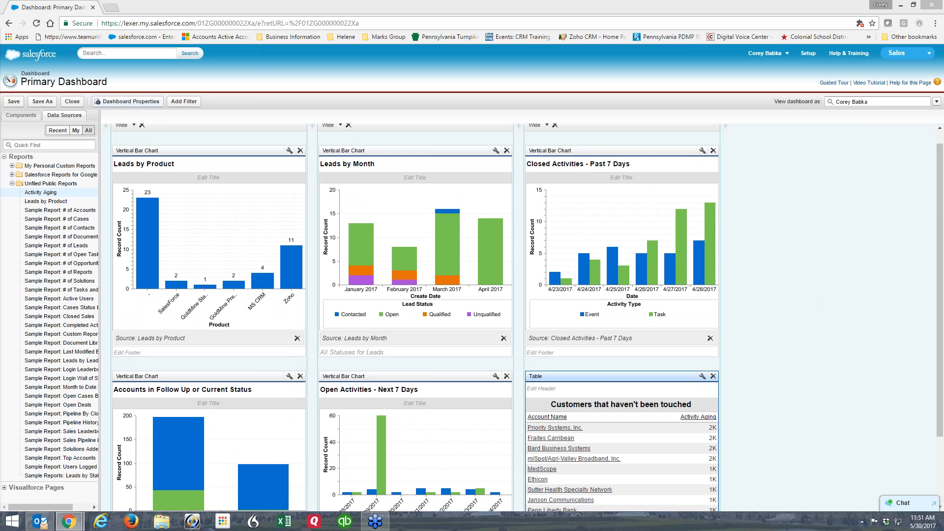
{"action": "left_click", "coordinate": [14, 102]}
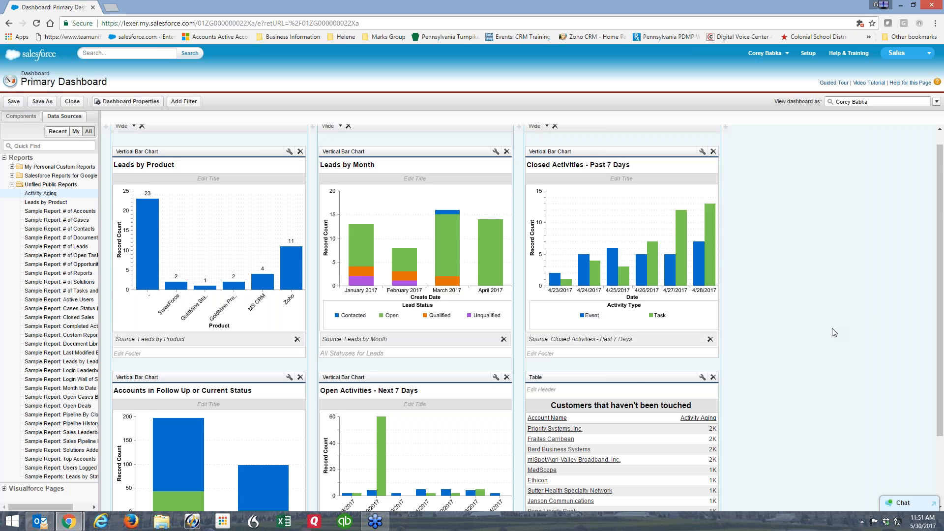
{"action": "scroll", "coordinate": [833, 333], "scroll_direction": "down", "scroll_amount": 3}
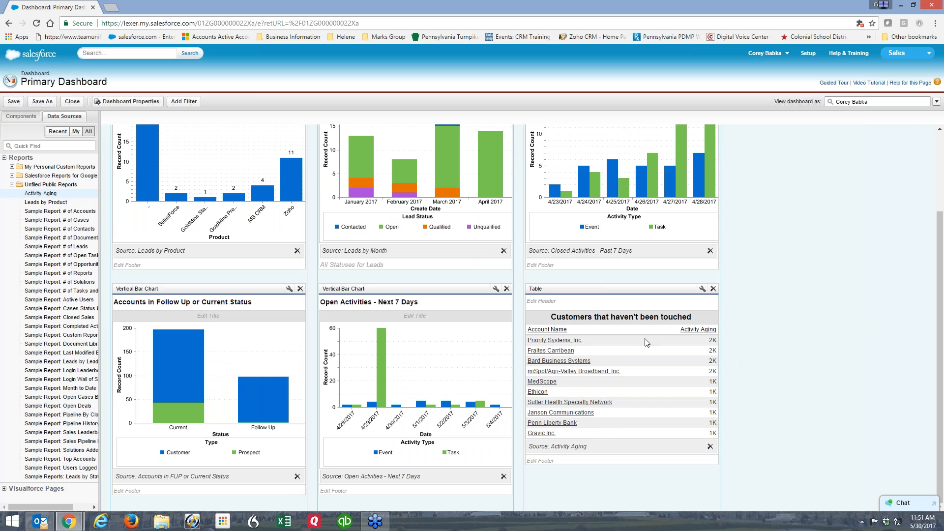
{"action": "scroll", "coordinate": [766, 315], "scroll_direction": "up", "scroll_amount": 2}
{"action": "scroll", "coordinate": [762, 317], "scroll_direction": "down", "scroll_amount": 2}
{"action": "scroll", "coordinate": [760, 251], "scroll_direction": "up", "scroll_amount": 2}
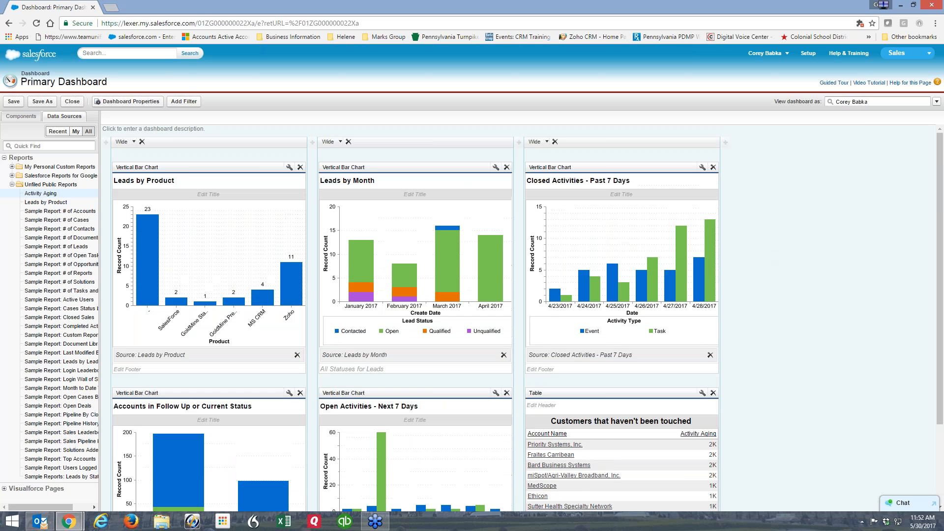
Step: Open Salesforce in a second browser tab and bring up the saved Activity Aging report there
{"action": "right_click", "coordinate": [42, 56]}
{"action": "left_click", "coordinate": [64, 60]}
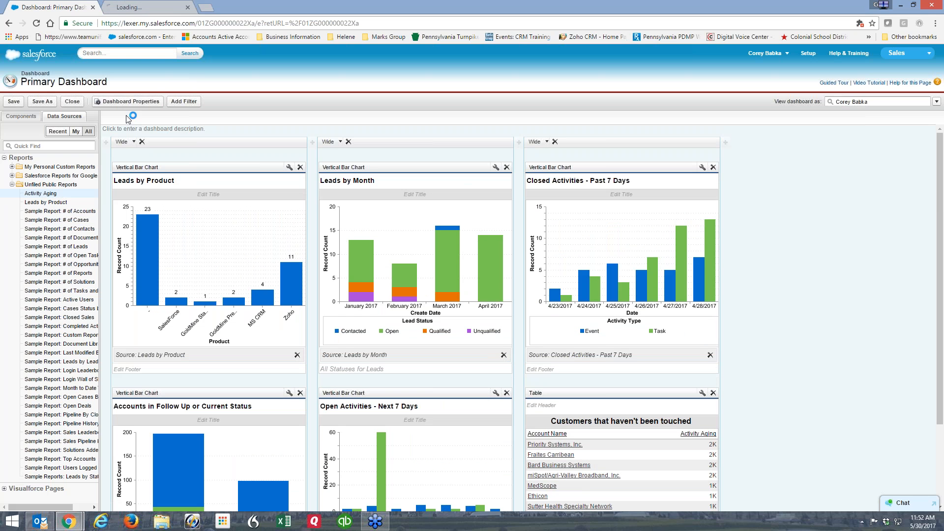
{"action": "left_click", "coordinate": [137, 8]}
{"action": "left_click", "coordinate": [329, 93]}
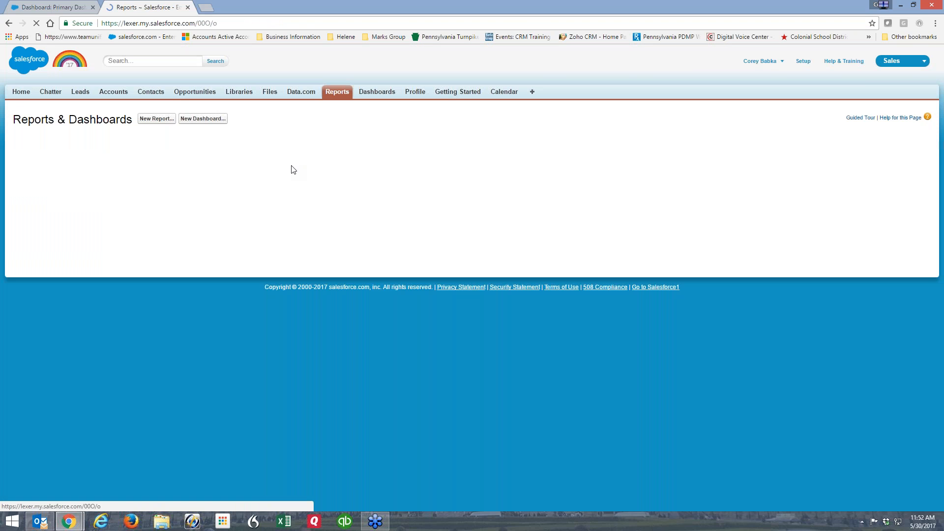
{"action": "left_click", "coordinate": [194, 194]}
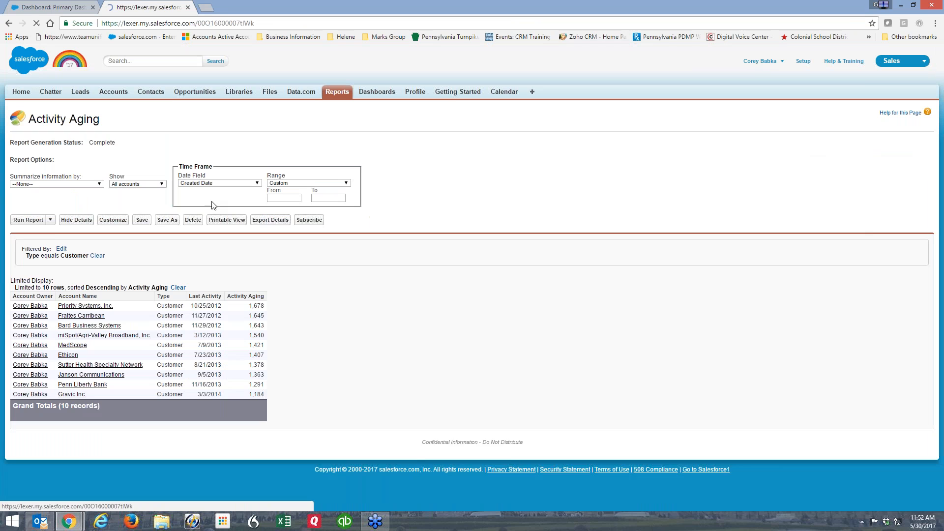
Step: Save a copy of the report as Activity Aging - All in the Unfiled Public Reports folder
{"action": "left_click", "coordinate": [167, 233]}
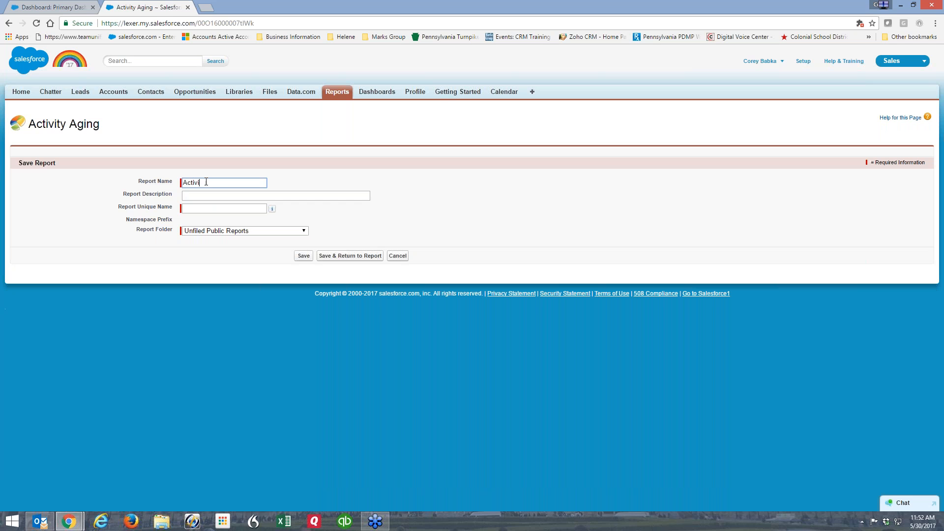
{"action": "key", "text": "Tab"}
{"action": "left_click", "coordinate": [308, 256]}
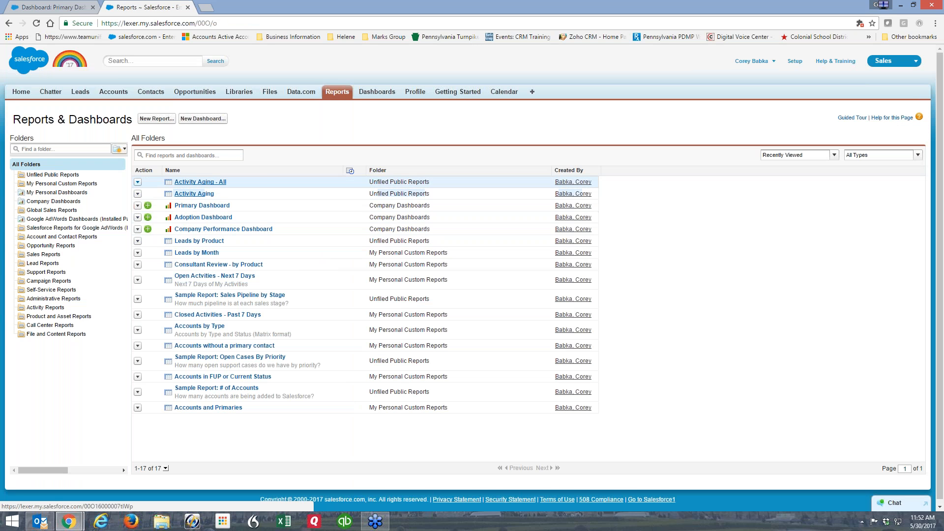
Step: Remove the 10-row limit from the Activity Aging - All report and run it to list all customers
{"action": "left_click", "coordinate": [202, 182]}
{"action": "left_click", "coordinate": [113, 232]}
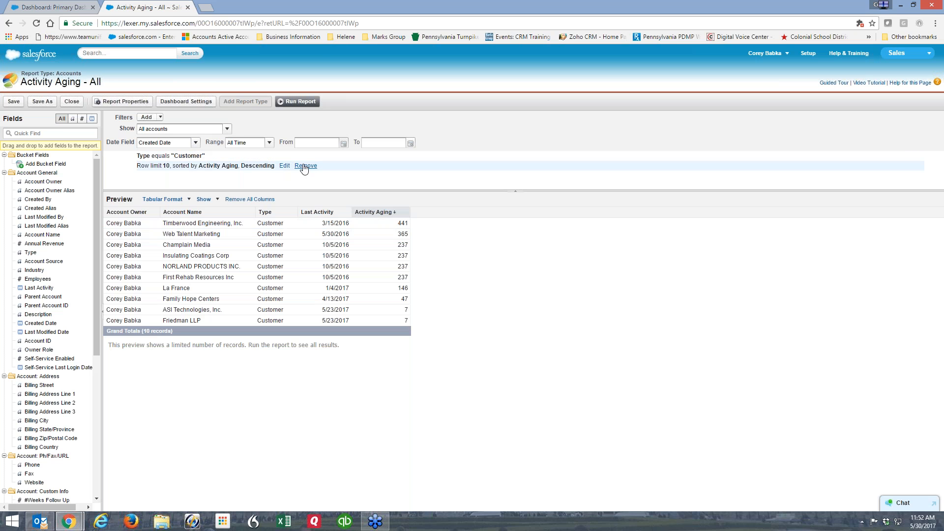
{"action": "left_click", "coordinate": [305, 166]}
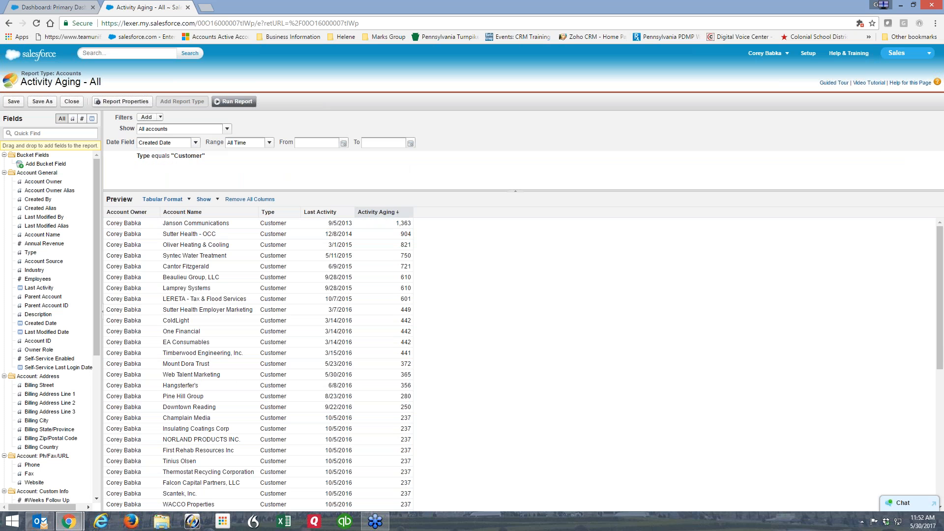
{"action": "left_click", "coordinate": [234, 102]}
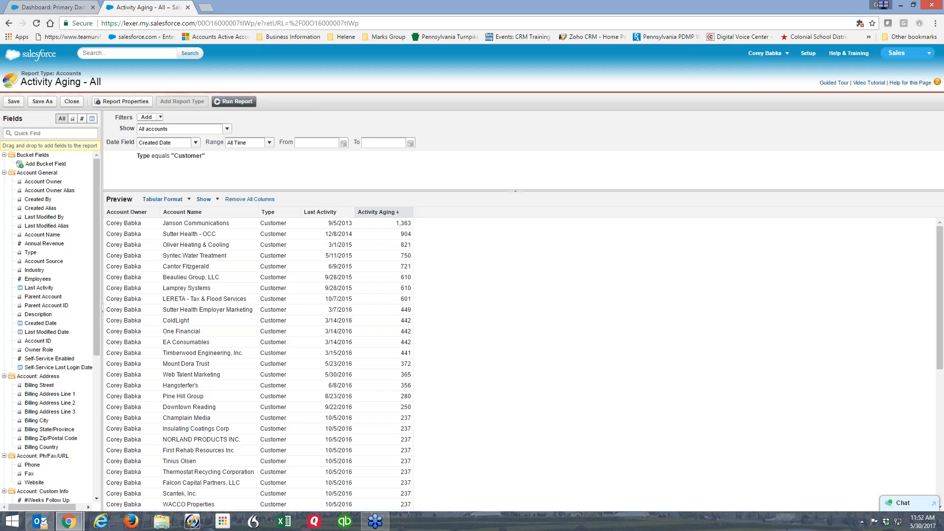
{"action": "left_click", "coordinate": [234, 102]}
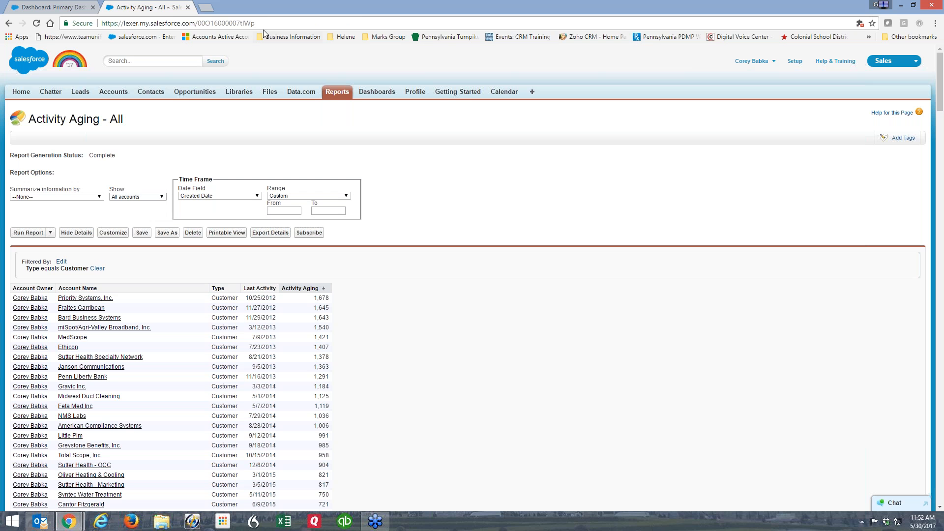
Step: Copy the web address of the Activity Aging - All report and close its browser tab
{"action": "left_click", "coordinate": [265, 22]}
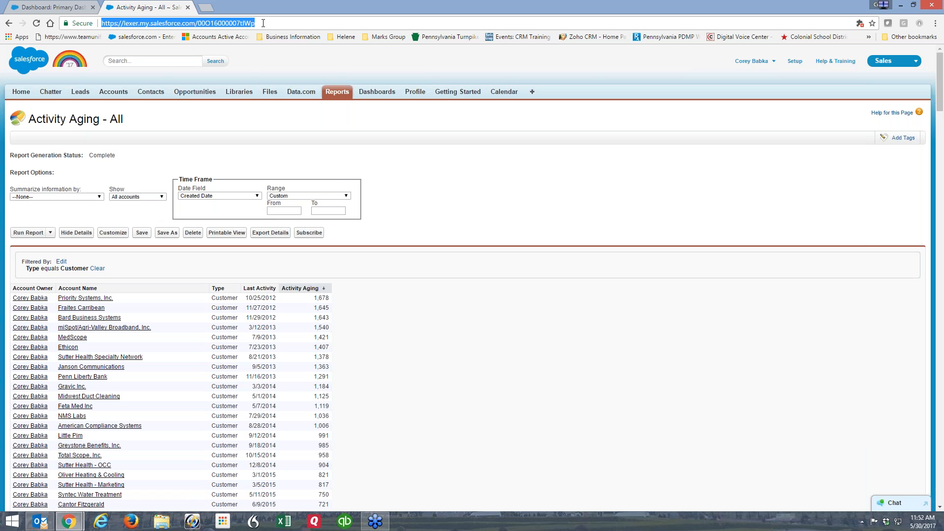
{"action": "left_click", "coordinate": [188, 7]}
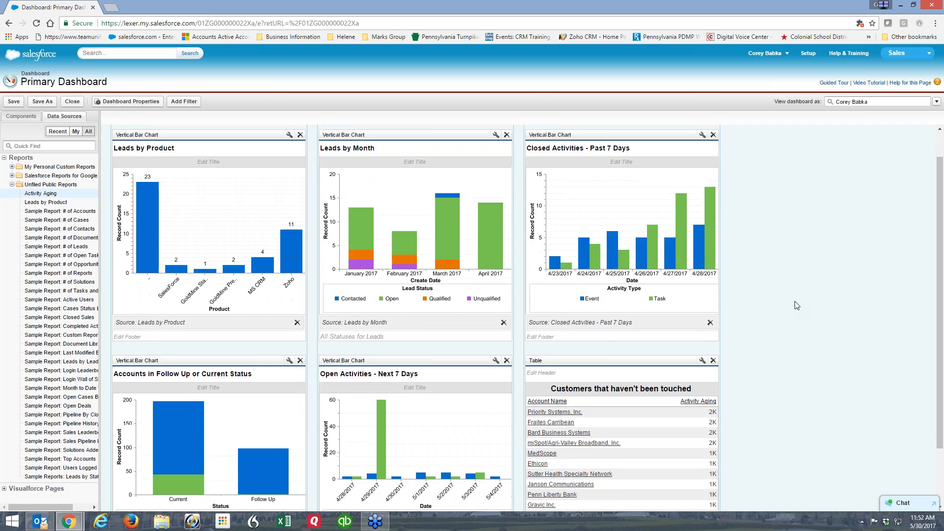
Step: Save and close the Primary Dashboard editor and view the new customer table on the dashboard
{"action": "left_click", "coordinate": [13, 102]}
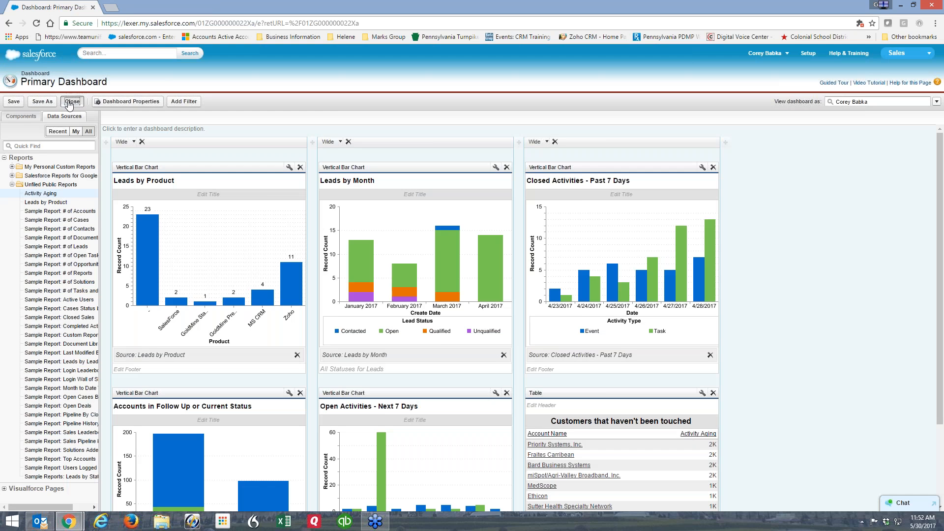
{"action": "left_click", "coordinate": [72, 102]}
{"action": "left_click", "coordinate": [433, 297]}
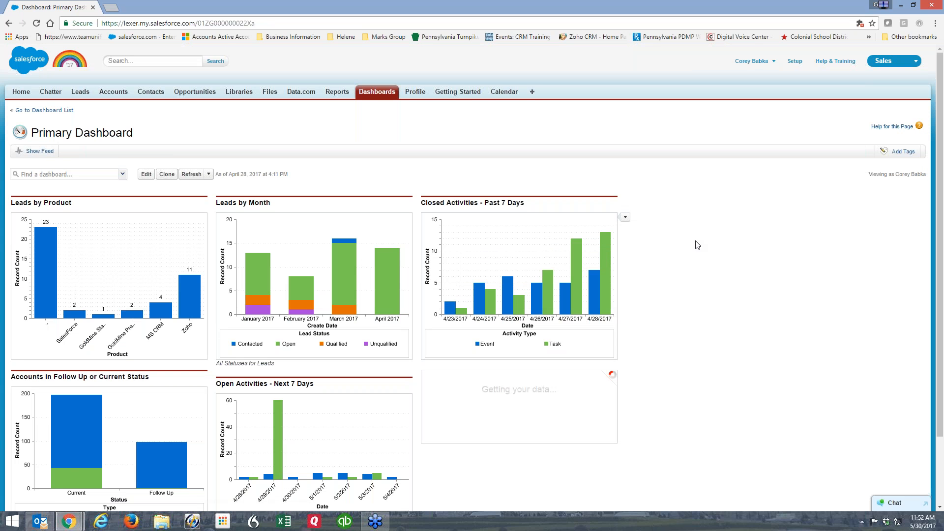
{"action": "scroll", "coordinate": [695, 242], "scroll_direction": "down", "scroll_amount": 2}
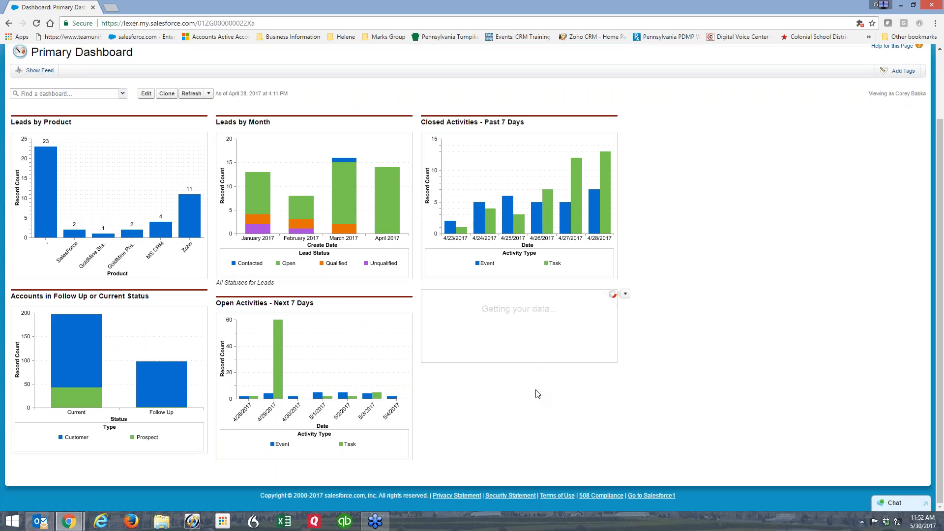
{"action": "scroll", "coordinate": [737, 307], "scroll_direction": "down", "scroll_amount": 2}
{"action": "scroll", "coordinate": [747, 308], "scroll_direction": "down", "scroll_amount": 1}
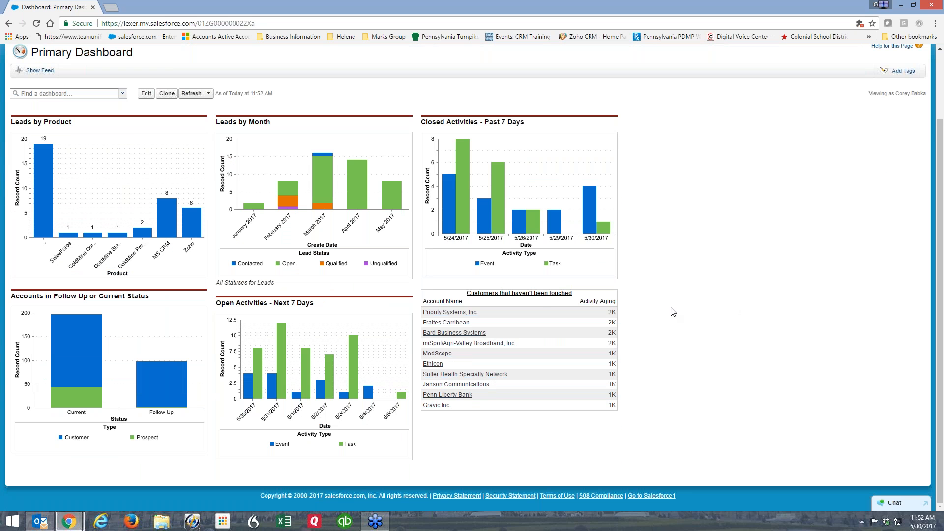
Step: Check which report the "Customers that haven't been touched" table drills down to, and return to the dashboard to check the table's options
{"action": "left_click", "coordinate": [535, 294]}
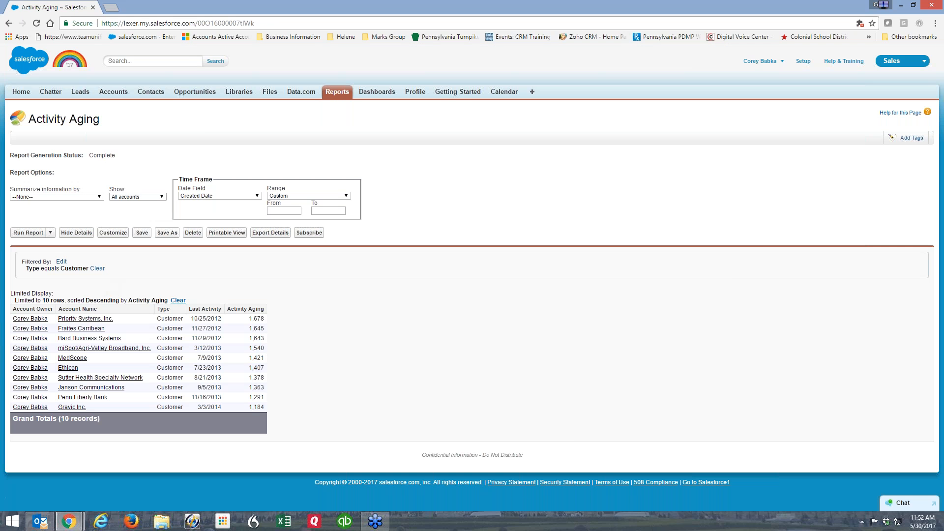
{"action": "left_click", "coordinate": [9, 23]}
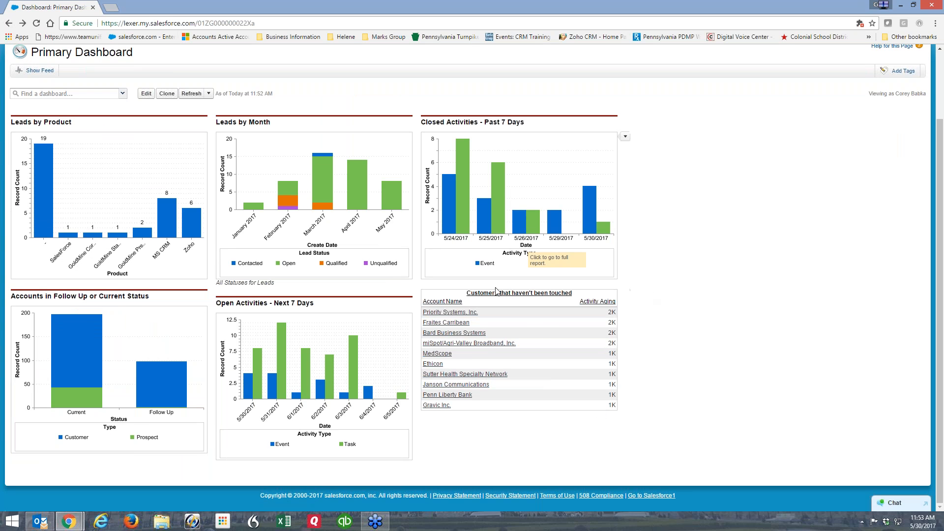
{"action": "left_click", "coordinate": [625, 293]}
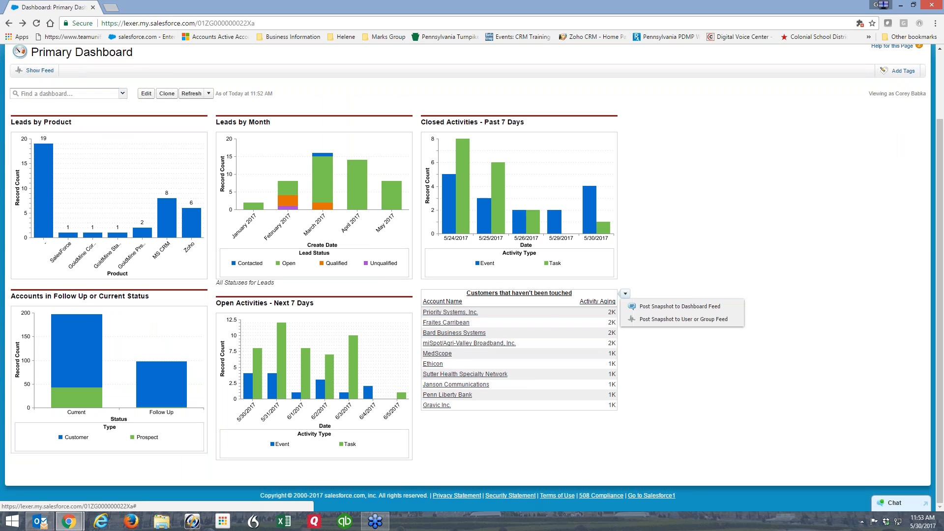
{"action": "left_click", "coordinate": [684, 254]}
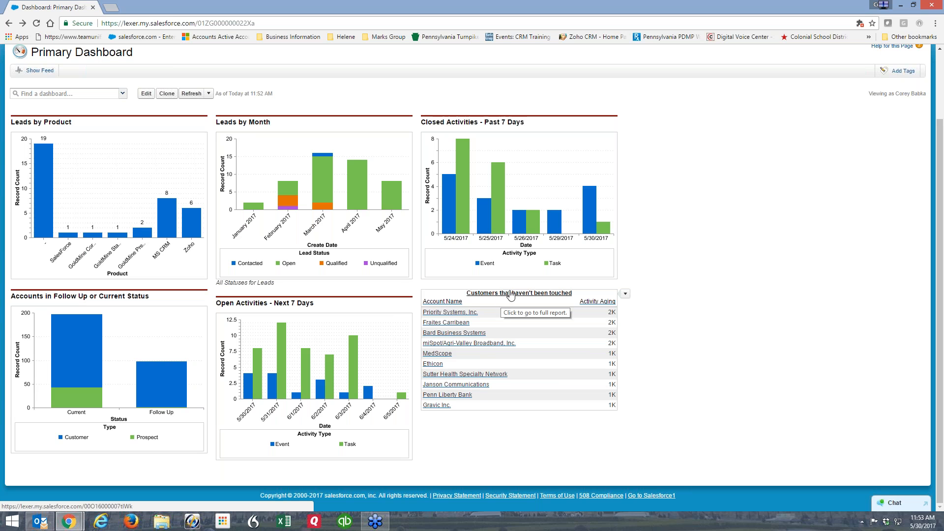
{"action": "scroll", "coordinate": [729, 193], "scroll_direction": "up", "scroll_amount": 2}
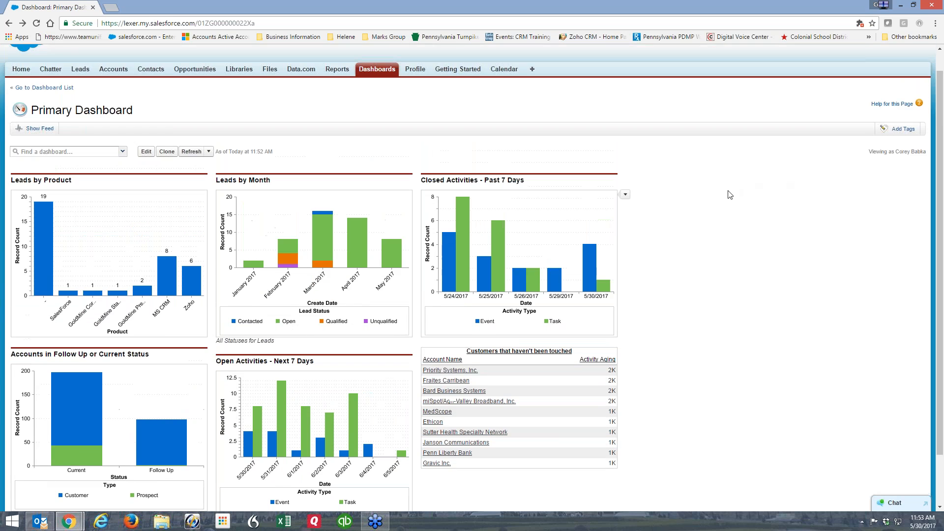
{"action": "scroll", "coordinate": [705, 202], "scroll_direction": "down", "scroll_amount": 1}
Step: Move the "Customers that haven't been touched" table above the Closed Activities - Past 7 Days chart and save the dashboard
{"action": "left_click", "coordinate": [146, 108]}
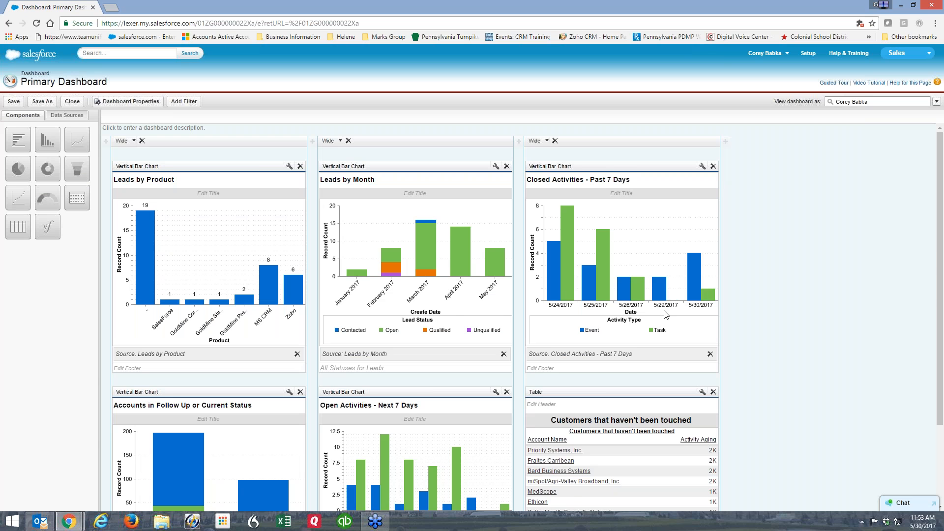
{"action": "scroll", "coordinate": [666, 314], "scroll_direction": "down", "scroll_amount": 1}
{"action": "left_click_drag", "start_coordinate": [610, 343], "coordinate": [531, 130]}
{"action": "left_click_drag", "start_coordinate": [605, 163], "coordinate": [525, 472]}
{"action": "left_click_drag", "start_coordinate": [629, 288], "coordinate": [536, 122]}
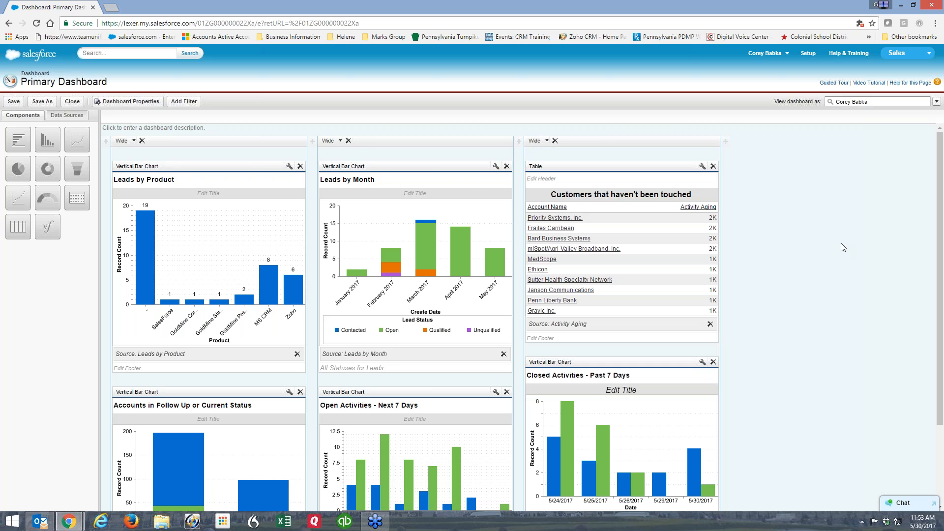
{"action": "left_click", "coordinate": [15, 101]}
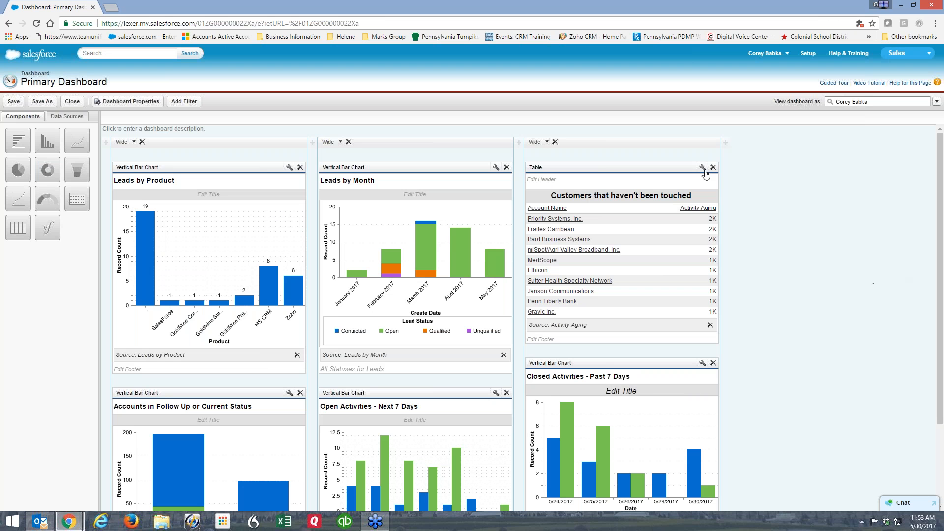
Step: Set the customer table to drill down to Other URL using the copied Activity Aging - All address, and save and close the dashboard
{"action": "left_click", "coordinate": [702, 168]}
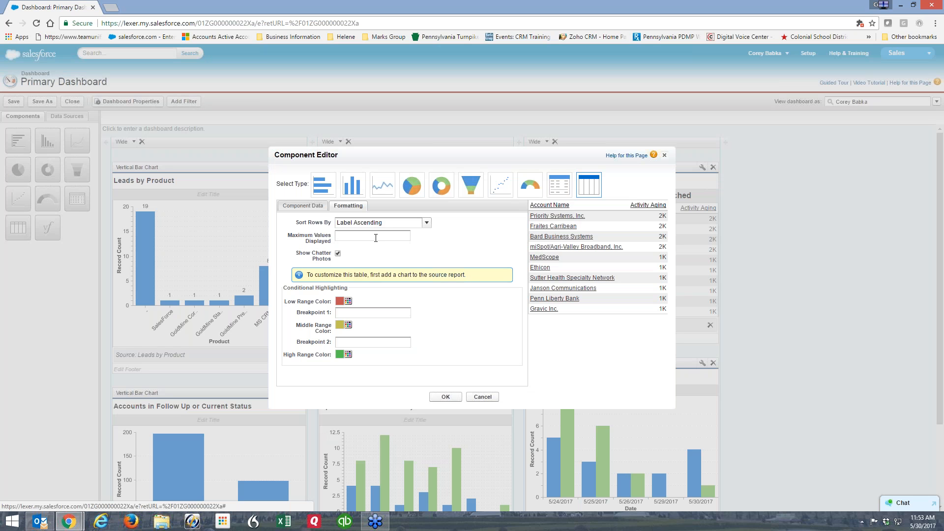
{"action": "left_click", "coordinate": [305, 206]}
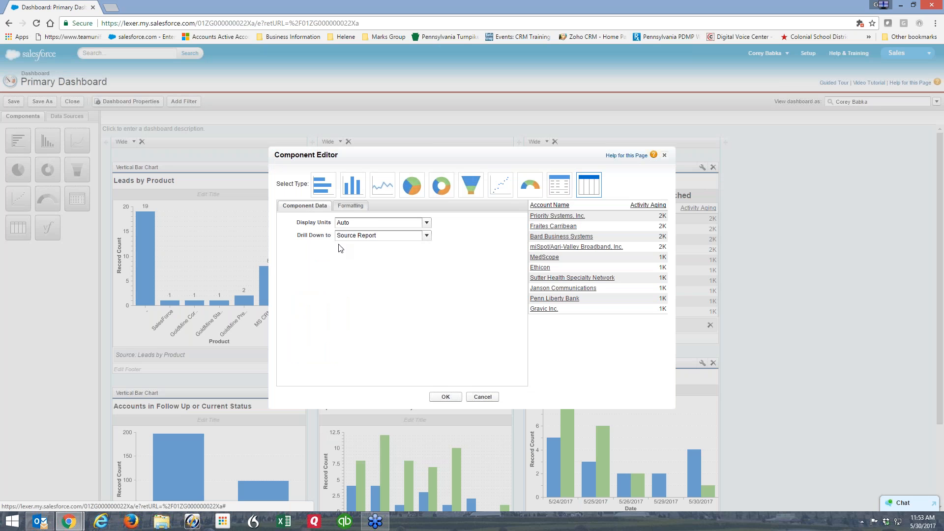
{"action": "left_click", "coordinate": [375, 240]}
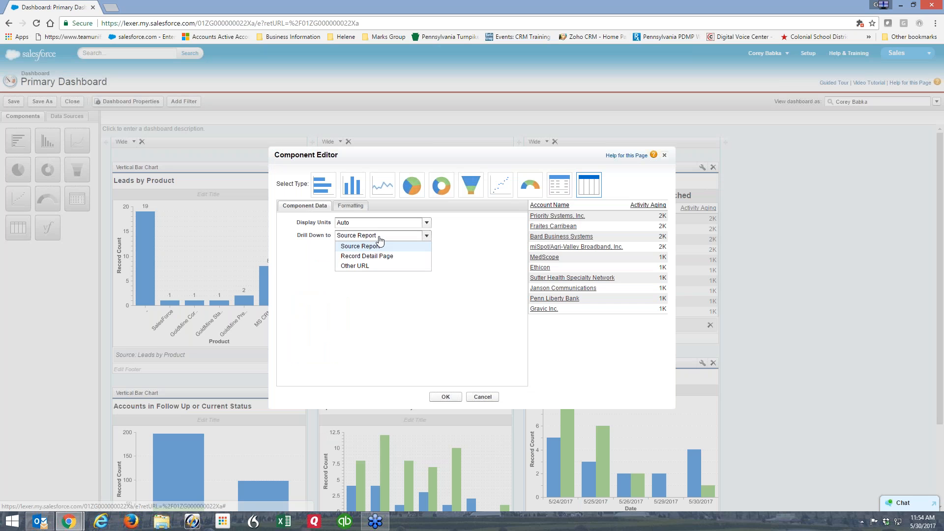
{"action": "left_click", "coordinate": [368, 268]}
{"action": "left_click", "coordinate": [367, 251]}
{"action": "key", "text": "ctrl+v"}
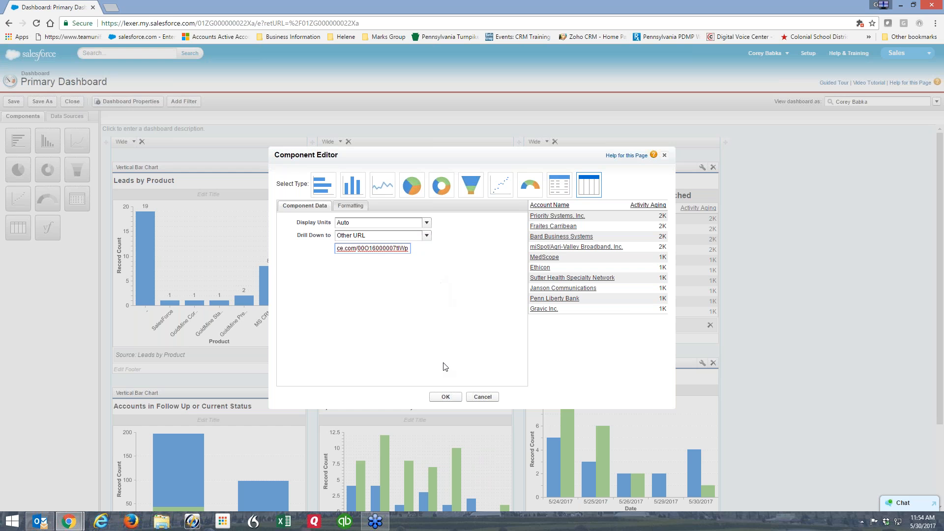
{"action": "left_click", "coordinate": [445, 396]}
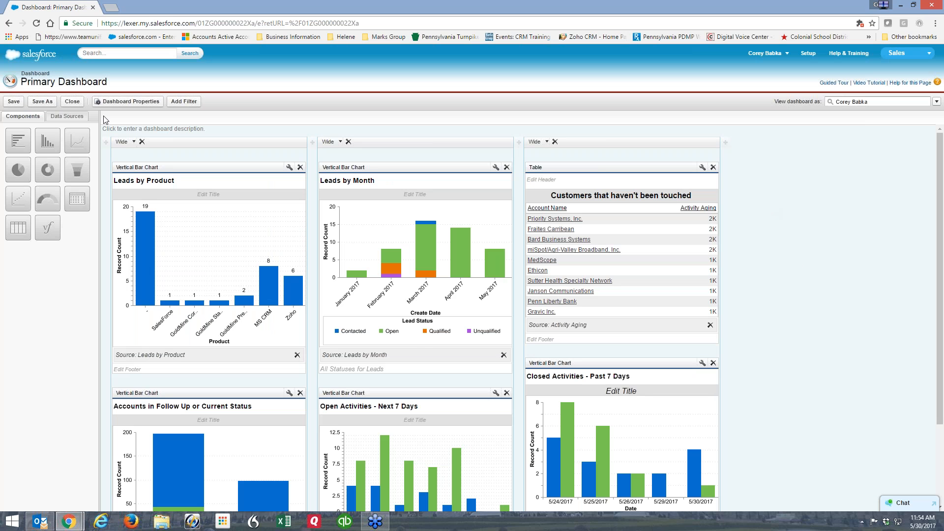
{"action": "left_click", "coordinate": [14, 102]}
{"action": "left_click", "coordinate": [75, 101]}
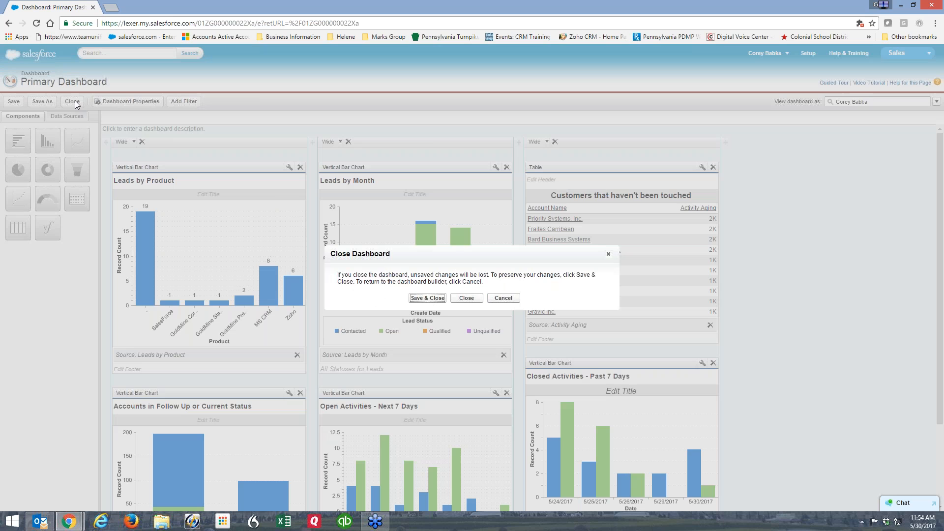
{"action": "left_click", "coordinate": [435, 300]}
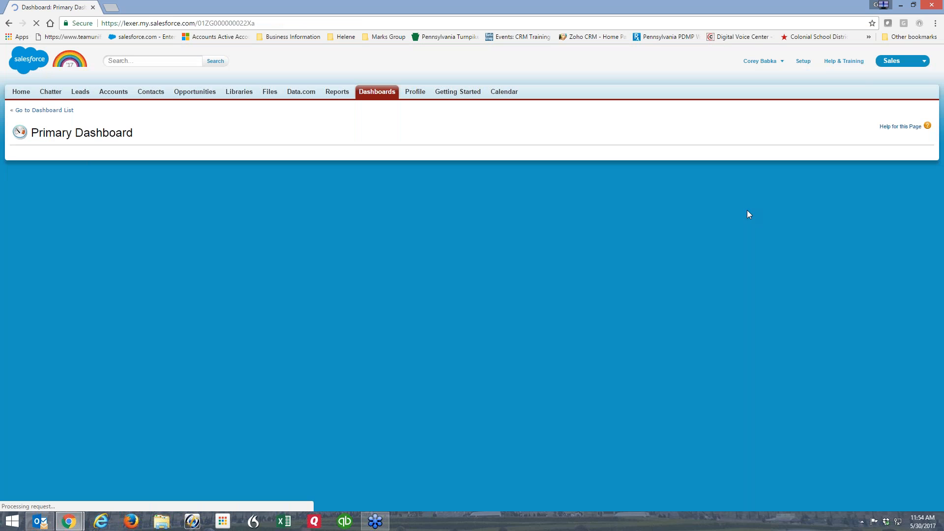
Step: Test the customer table's drill-down from the Home page, look through the full report, and return to Home
{"action": "left_click", "coordinate": [22, 92]}
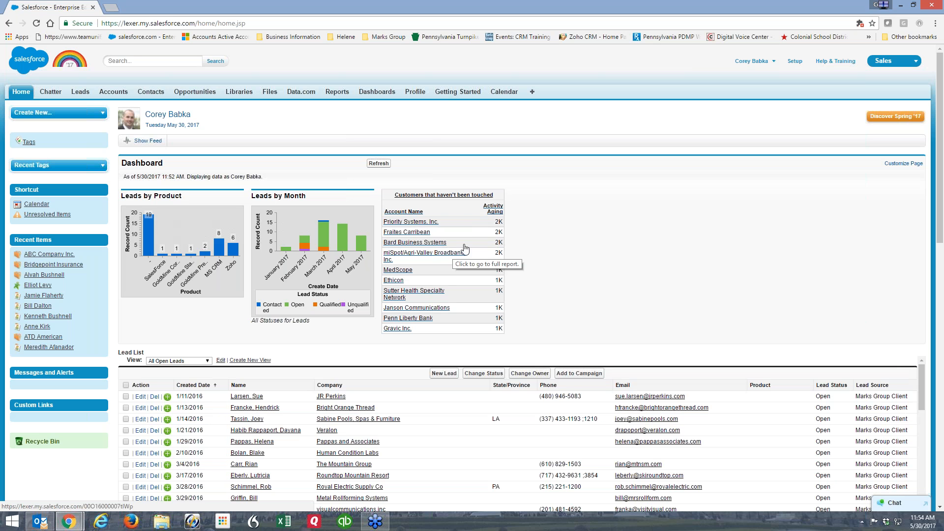
{"action": "left_click", "coordinate": [456, 214]}
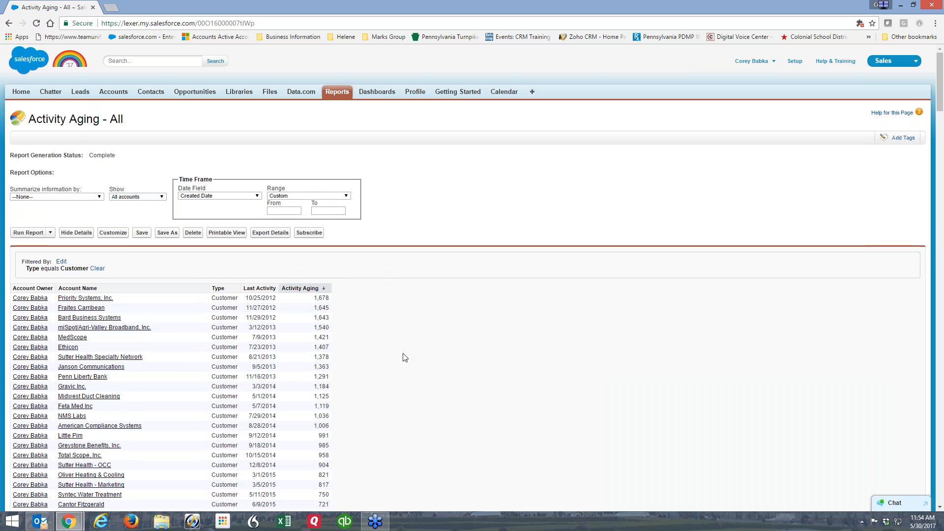
{"action": "scroll", "coordinate": [447, 325], "scroll_direction": "down", "scroll_amount": 2}
{"action": "scroll", "coordinate": [447, 325], "scroll_direction": "down", "scroll_amount": 10}
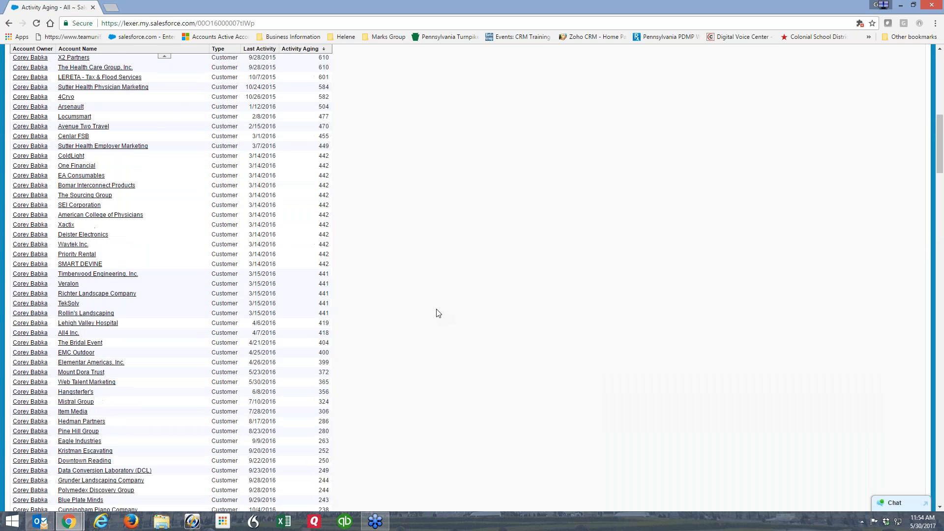
{"action": "scroll", "coordinate": [441, 316], "scroll_direction": "up", "scroll_amount": 15}
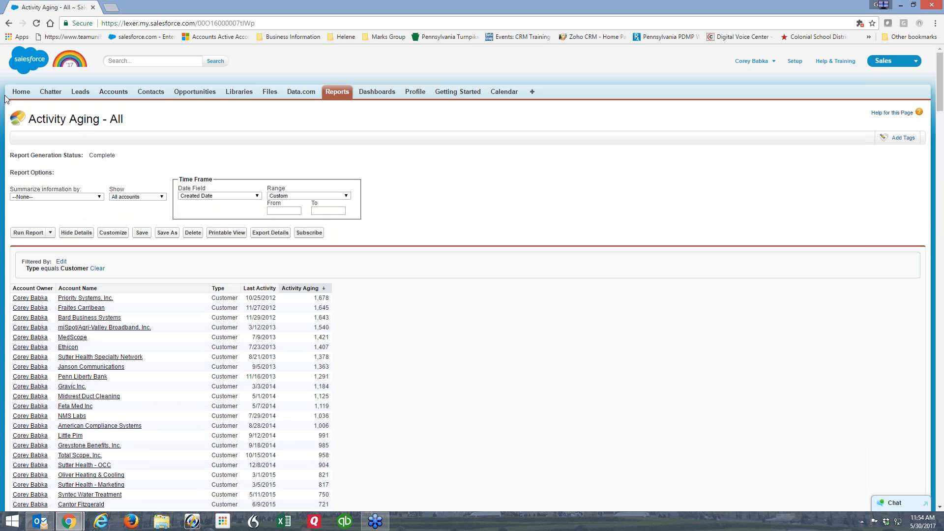
{"action": "left_click", "coordinate": [21, 92]}
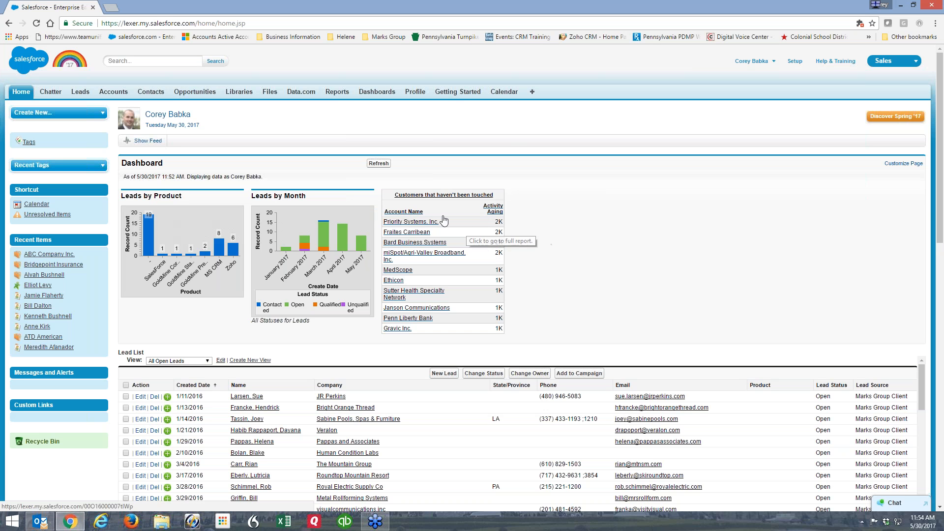
Step: Set the Activity Aging report's date field to Last Activity with the Current FY range, and save the report
{"action": "left_click", "coordinate": [338, 92]}
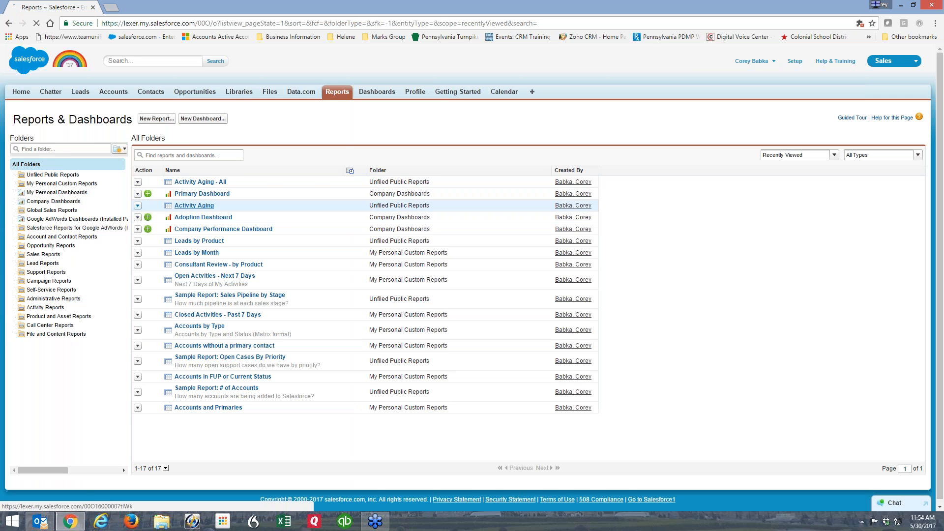
{"action": "left_click", "coordinate": [194, 206]}
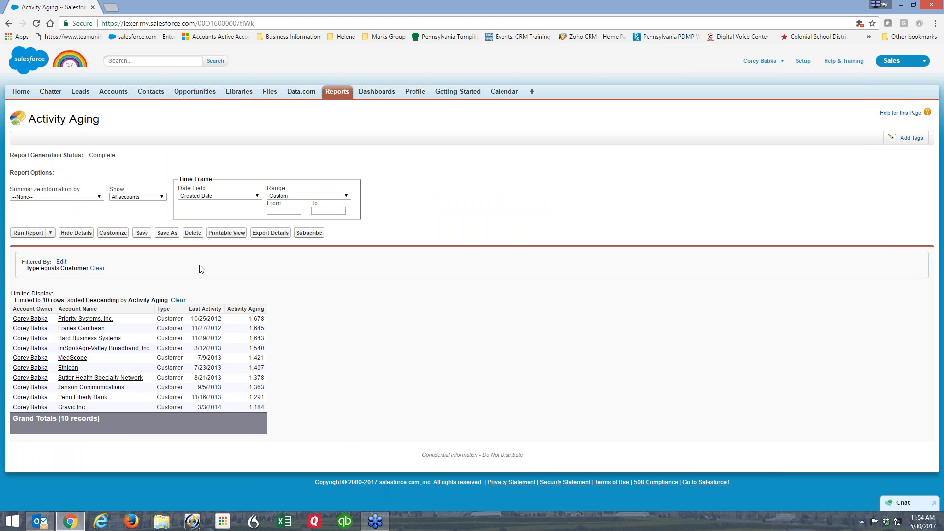
{"action": "left_click", "coordinate": [110, 234]}
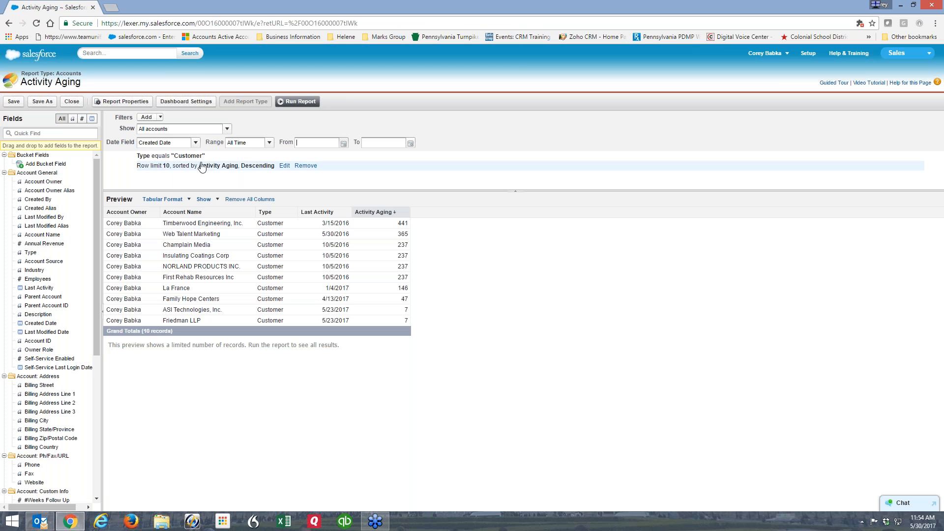
{"action": "left_click", "coordinate": [167, 143]}
{"action": "left_click", "coordinate": [169, 166]}
{"action": "left_click", "coordinate": [248, 142]}
{"action": "left_click", "coordinate": [246, 184]}
{"action": "left_click", "coordinate": [14, 101]}
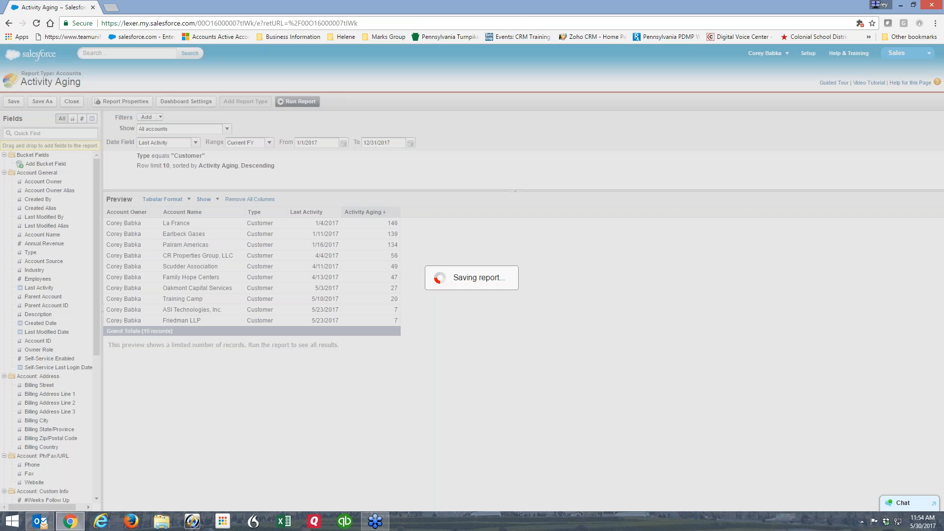
Step: Close the Activity Aging report editor, keeping the changes, and go to the Home page
{"action": "left_click", "coordinate": [71, 101]}
{"action": "left_click", "coordinate": [428, 298]}
{"action": "left_click", "coordinate": [21, 92]}
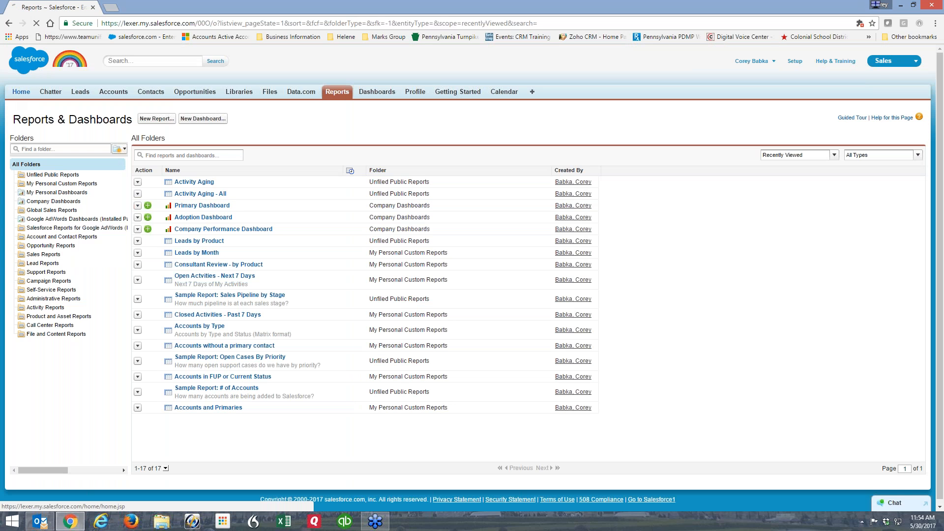
Step: Refresh the Home page dashboard and open the Activity Aging report for customization
{"action": "left_click", "coordinate": [379, 164]}
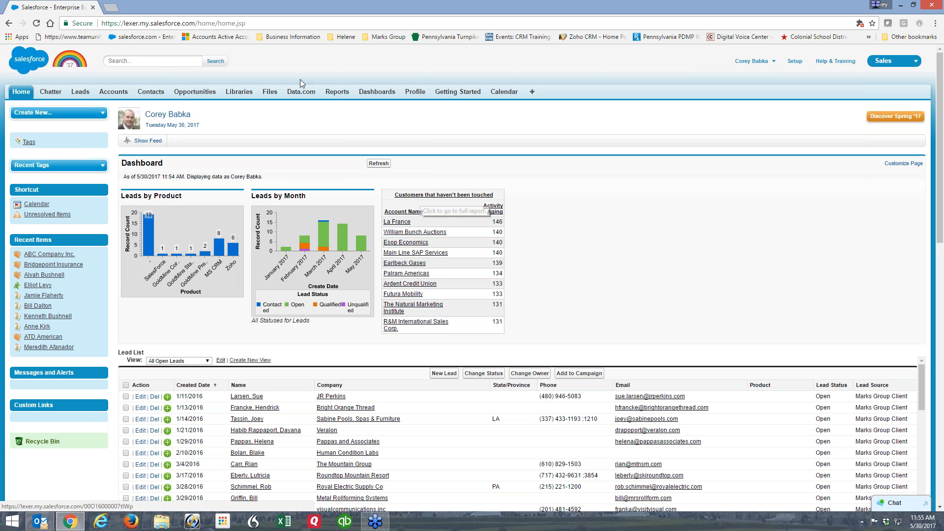
{"action": "left_click", "coordinate": [335, 91]}
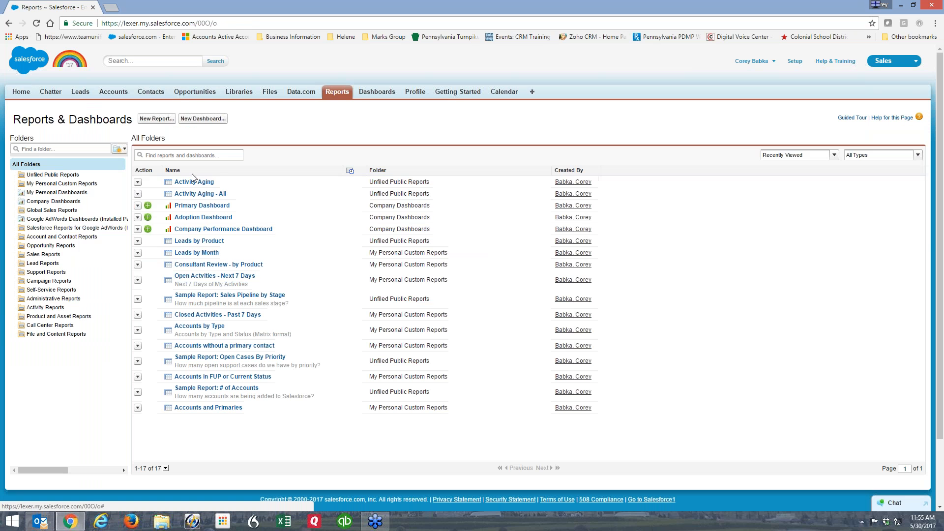
{"action": "left_click", "coordinate": [197, 182]}
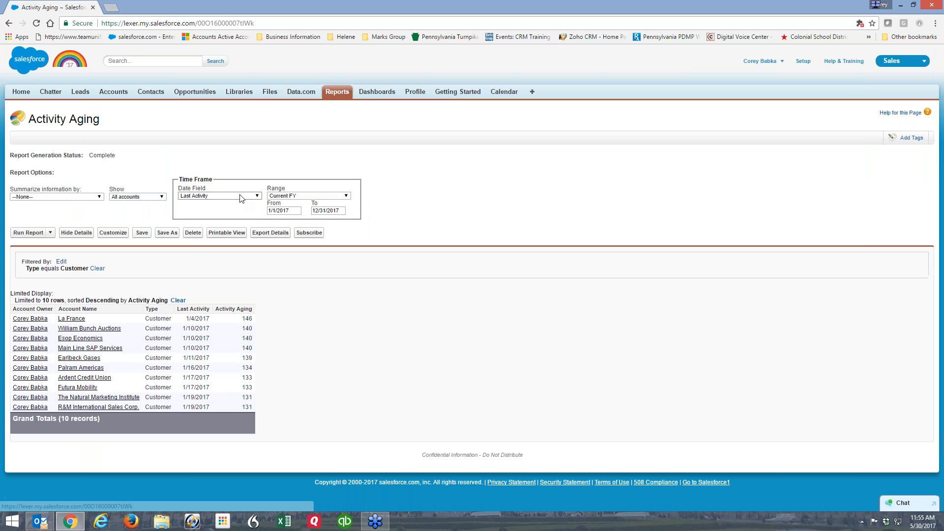
{"action": "left_click", "coordinate": [117, 231]}
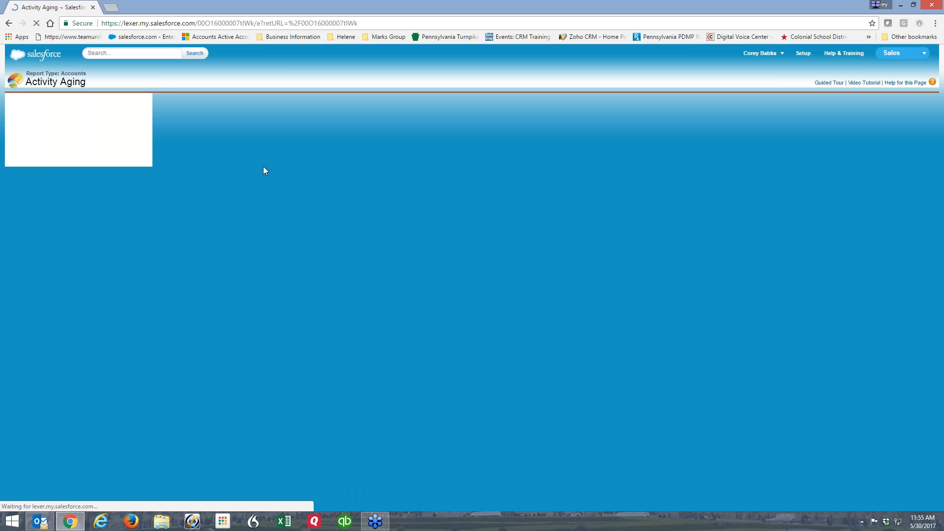
Step: Limit the Activity Aging report to My accounts, save it, and close the report editor, keeping the changes
{"action": "left_click", "coordinate": [182, 128]}
{"action": "left_click", "coordinate": [164, 149]}
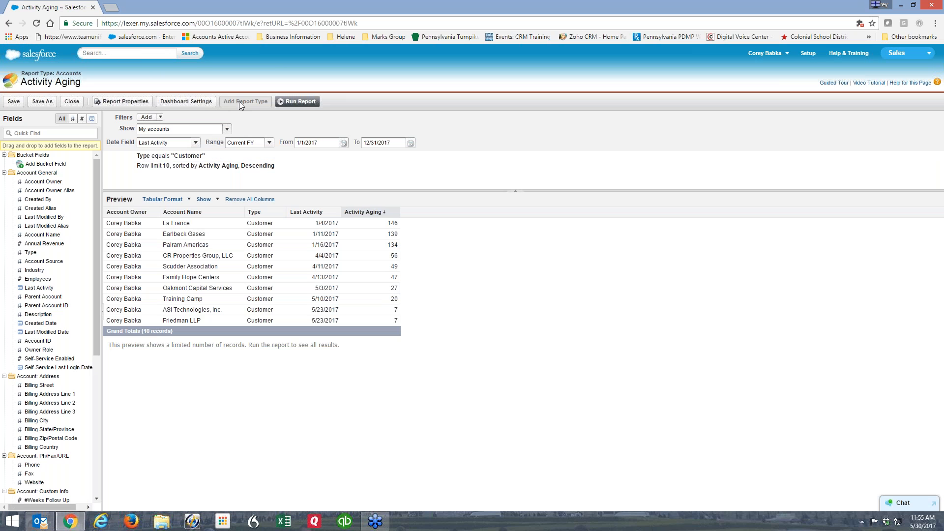
{"action": "left_click", "coordinate": [14, 102]}
{"action": "left_click", "coordinate": [72, 101]}
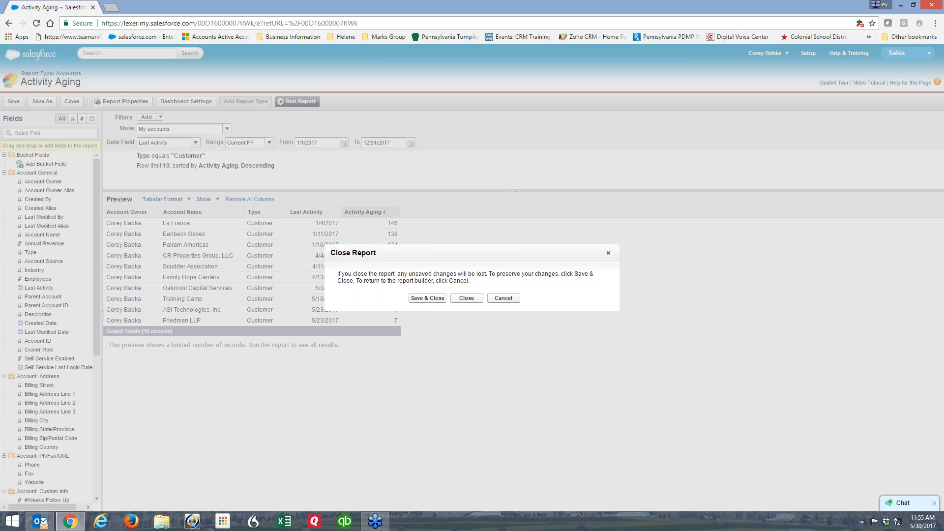
{"action": "left_click", "coordinate": [435, 297]}
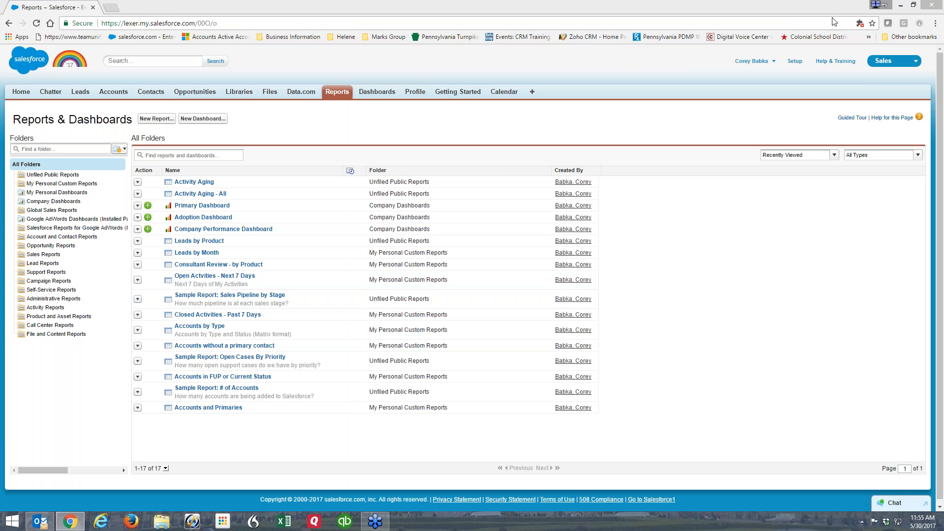
{"action": "left_click", "coordinate": [780, 2]}
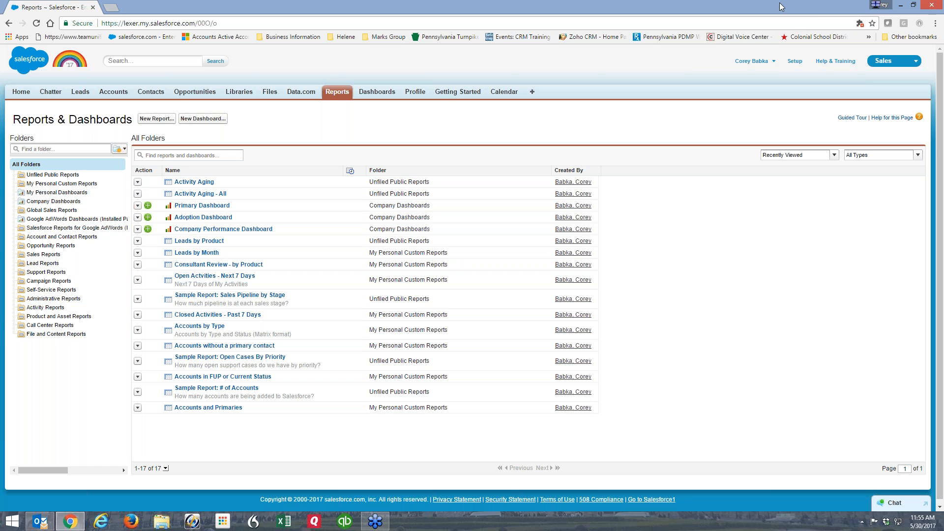